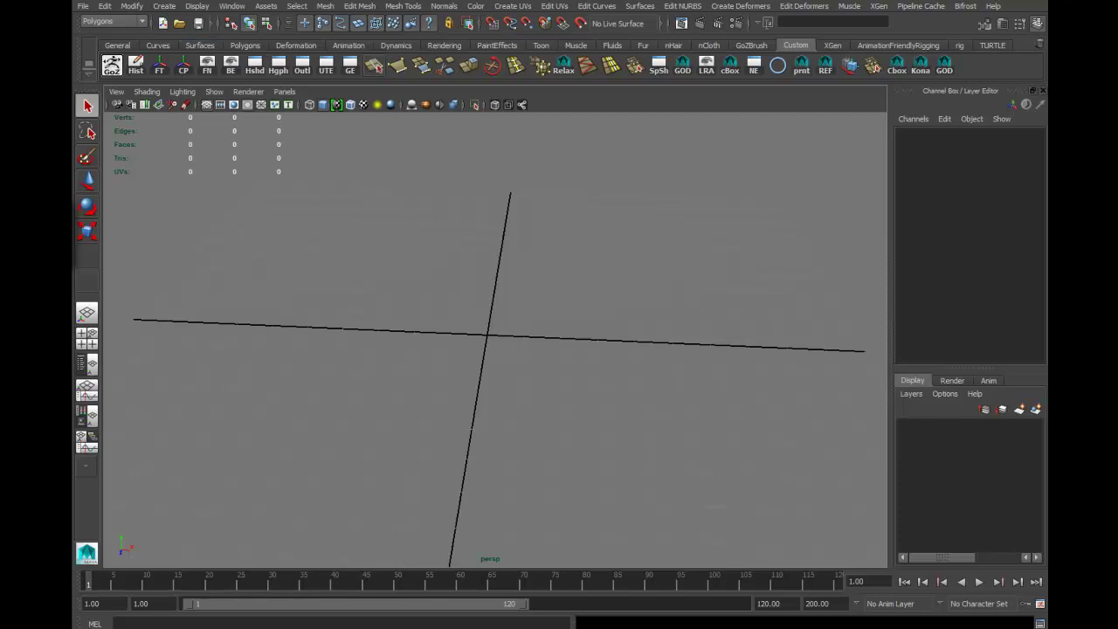
# Create a polygon plane at the origin and scale it uniformly to about 29.5.
pyautogui.click(165, 7)
pyautogui.moveTo(229, 39)
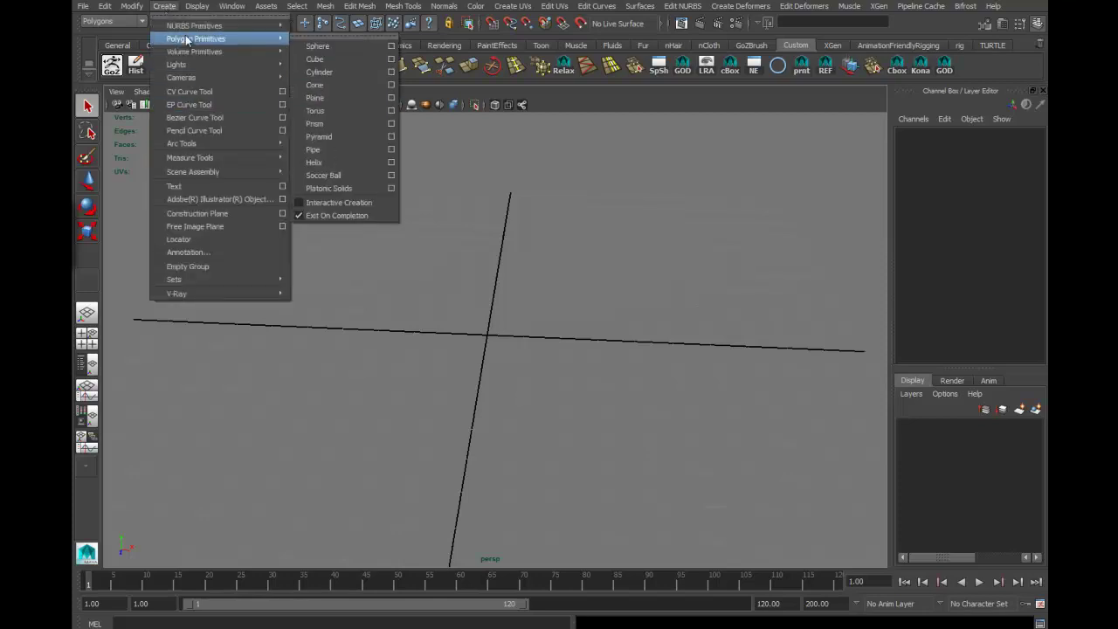
pyautogui.click(334, 99)
pyautogui.keyDown('alt'); pyautogui.moveTo(498, 407); pyautogui.dragTo(529, 288); pyautogui.keyUp('alt')
pyautogui.press('r')
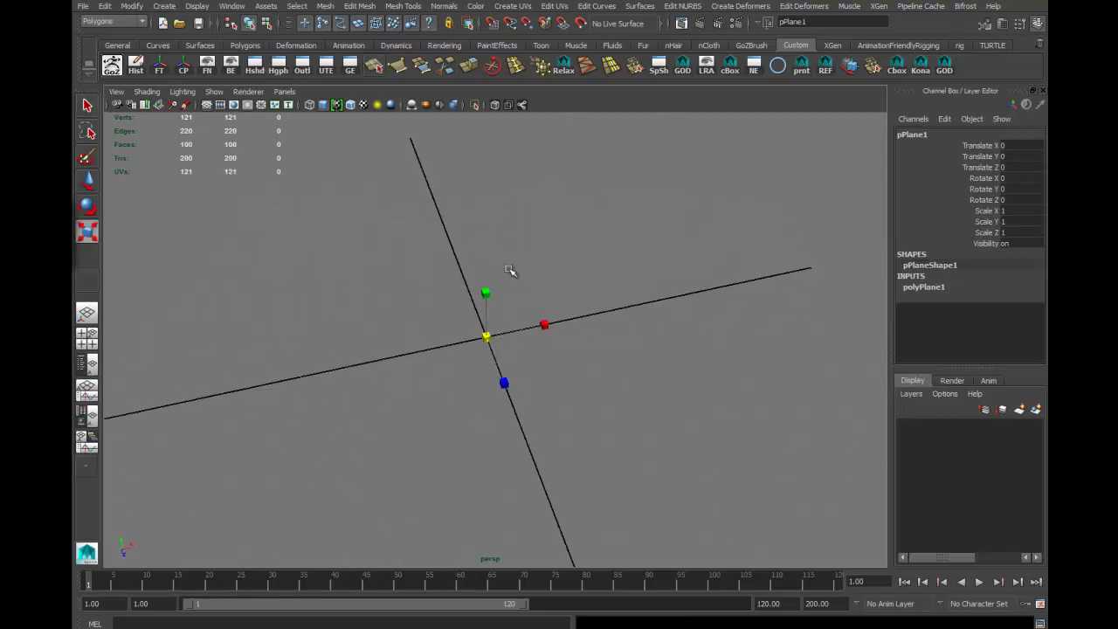
pyautogui.moveTo(492, 327); pyautogui.dragTo(541, 294)
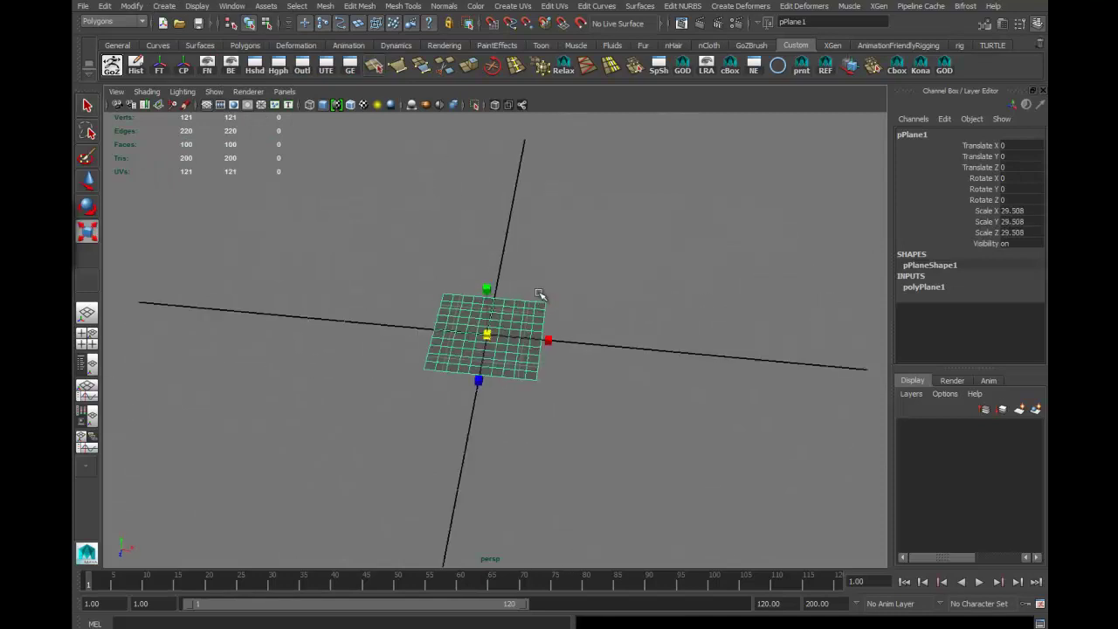
# Move the plane's pivot to the middle of its negative-X edge and snap that edge onto the origin.
pyautogui.press('w')
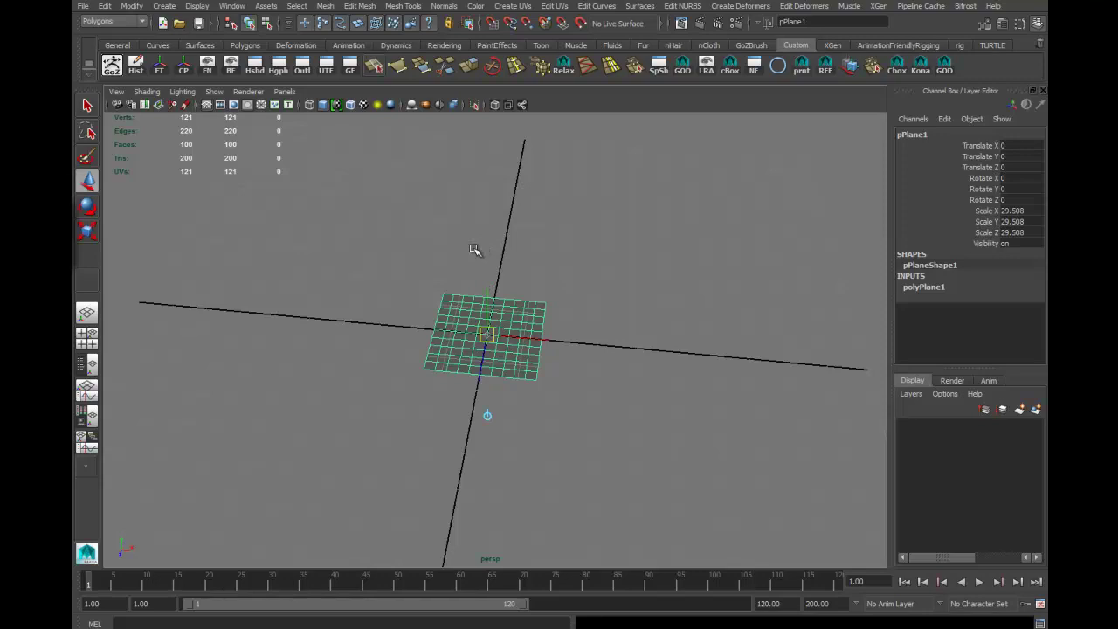
pyautogui.moveTo(510, 336); pyautogui.dragTo(434, 330)
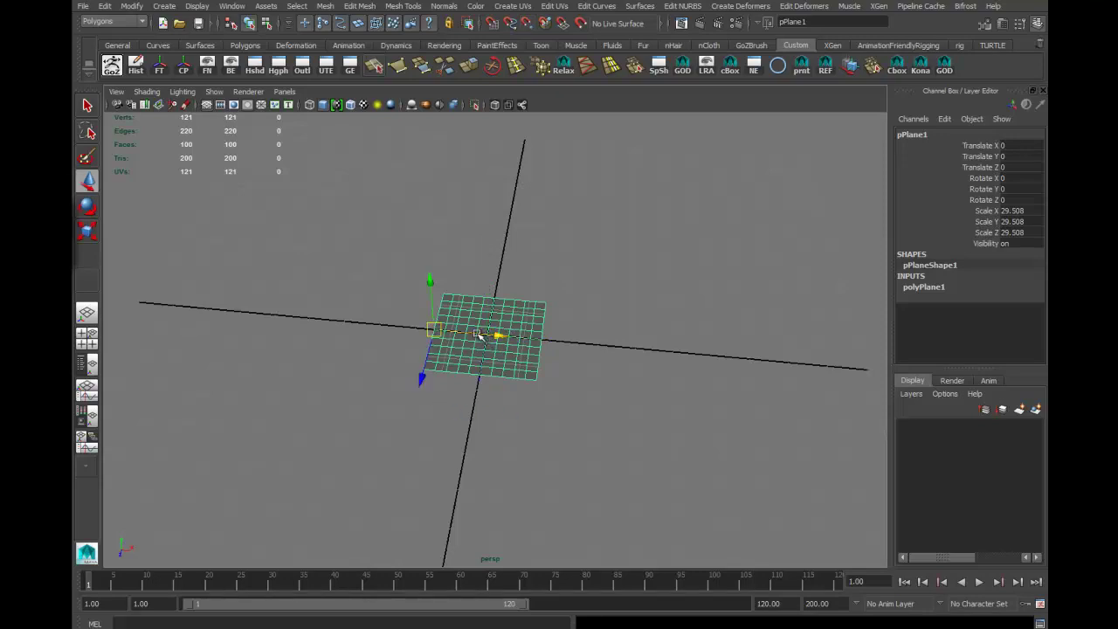
pyautogui.moveTo(478, 335); pyautogui.dragTo(847, 273)
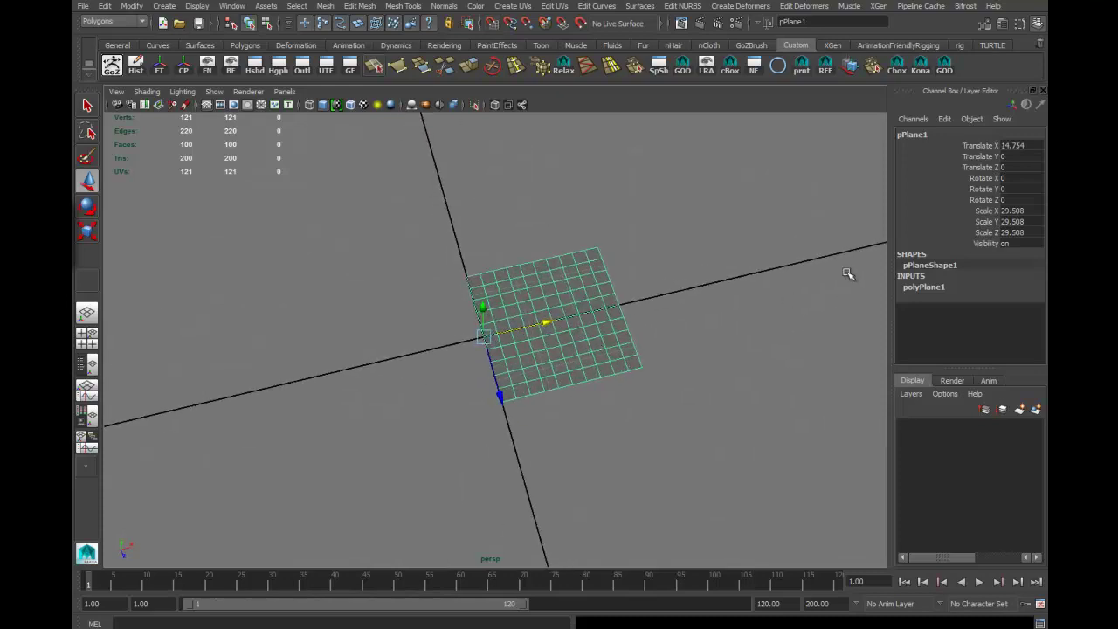
# Set the plane's Subdivisions Height to 1 and narrow it to a Z scale of about 4.8.
pyautogui.click(923, 288)
pyautogui.click(967, 330)
pyautogui.moveTo(573, 354); pyautogui.dragTo(473, 374, button='middle')
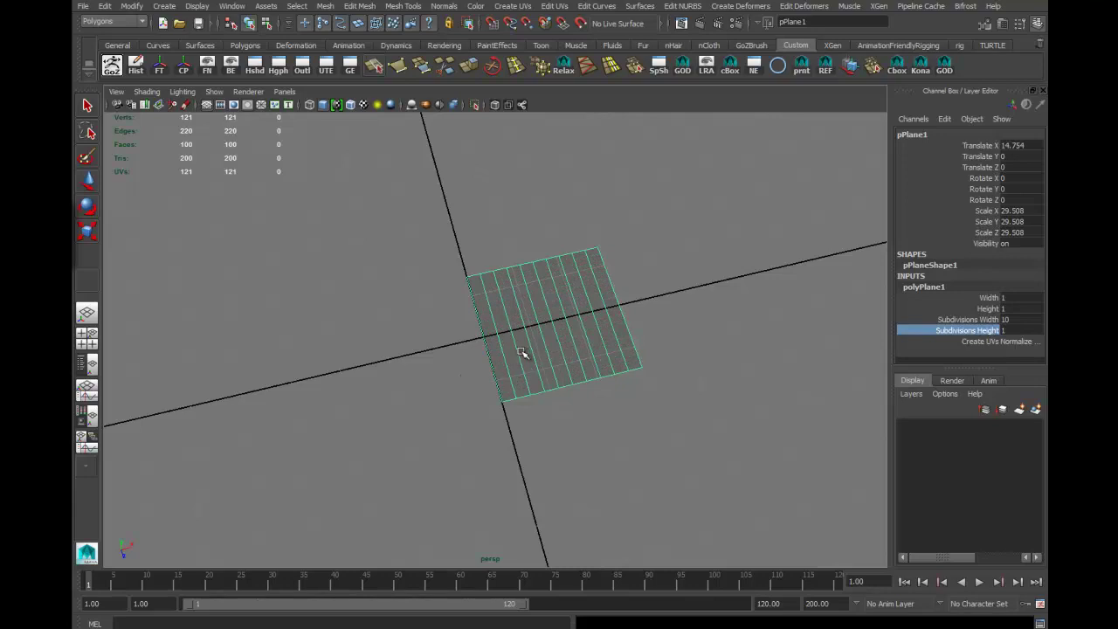
pyautogui.press('t')
pyautogui.moveTo(502, 392); pyautogui.dragTo(599, 394)
# Set the plane's Subdivisions Width to 9 and narrow the strip further to a Z scale of about 3.2.
pyautogui.click(965, 321)
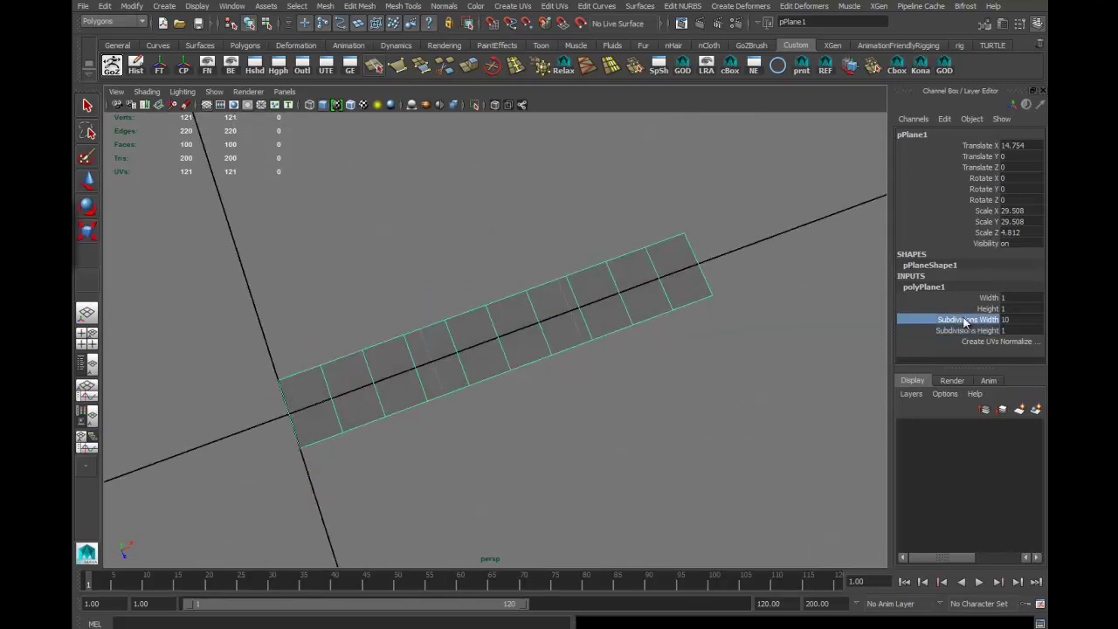
pyautogui.moveTo(669, 425)
pyautogui.mouseDown(button='middle')
pyautogui.moveTo(647, 428)
pyautogui.moveTo(659, 428)
pyautogui.mouseUp(button='middle')
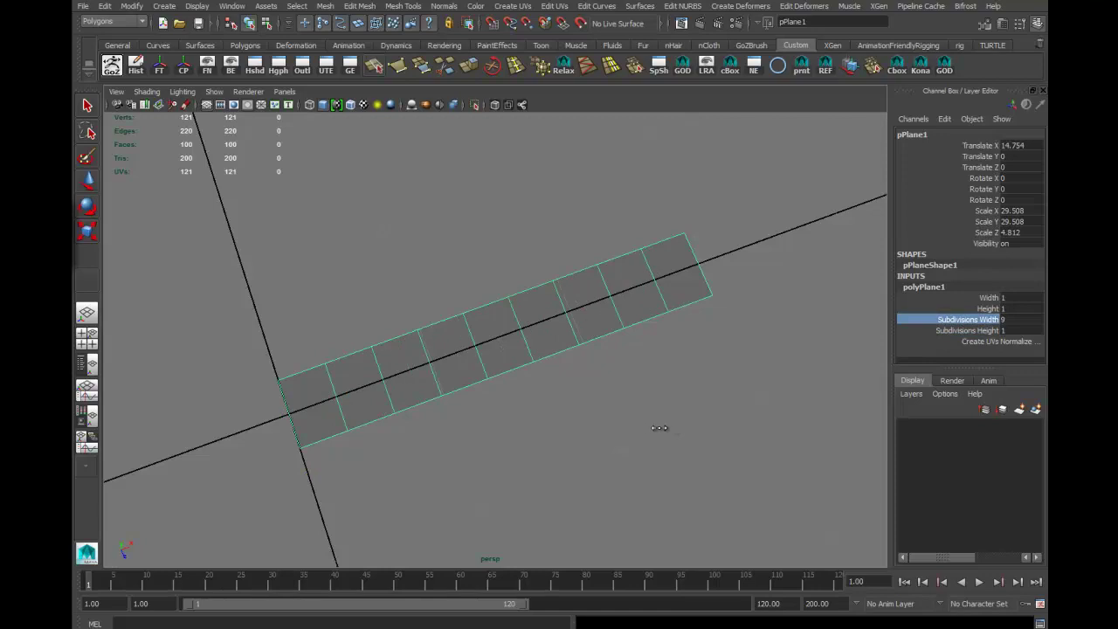
pyautogui.keyDown('alt'); pyautogui.moveTo(648, 437); pyautogui.dragTo(537, 358); pyautogui.keyUp('alt')
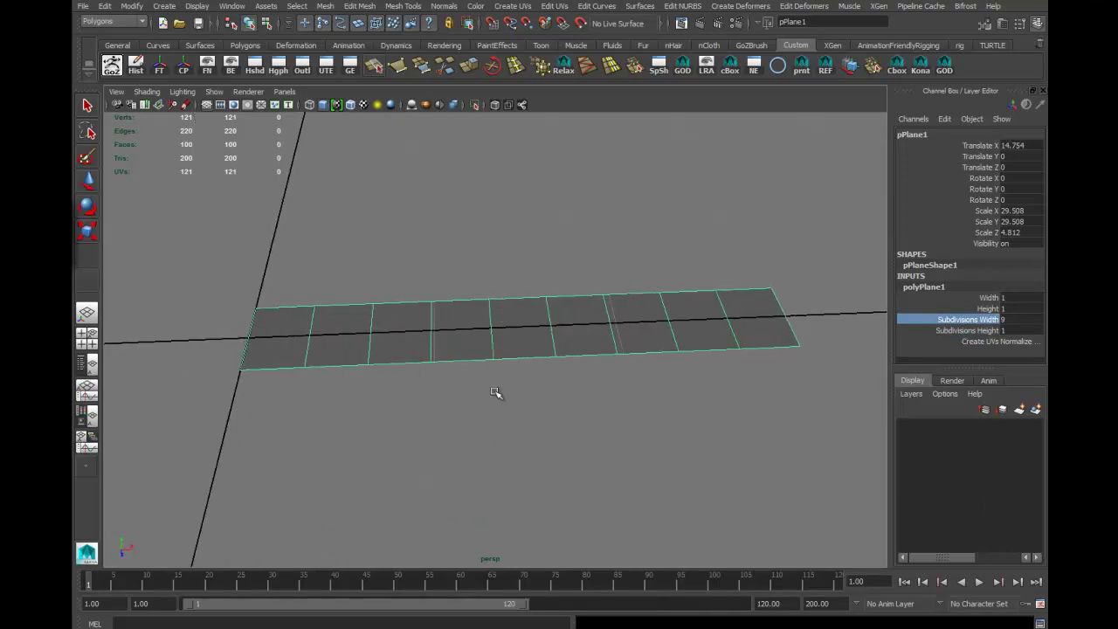
pyautogui.press('r')
pyautogui.moveTo(242, 384); pyautogui.dragTo(559, 363)
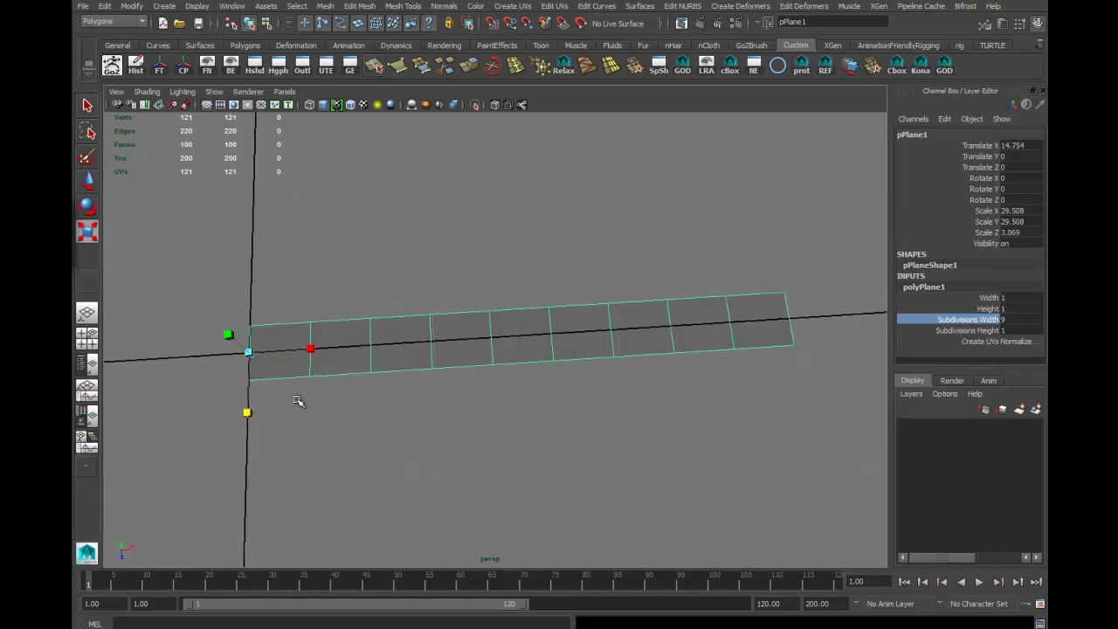
pyautogui.moveTo(249, 412); pyautogui.dragTo(249, 416)
pyautogui.keyDown('alt'); pyautogui.moveTo(496, 400); pyautogui.dragTo(538, 397, button='right'); pyautogui.keyUp('alt')
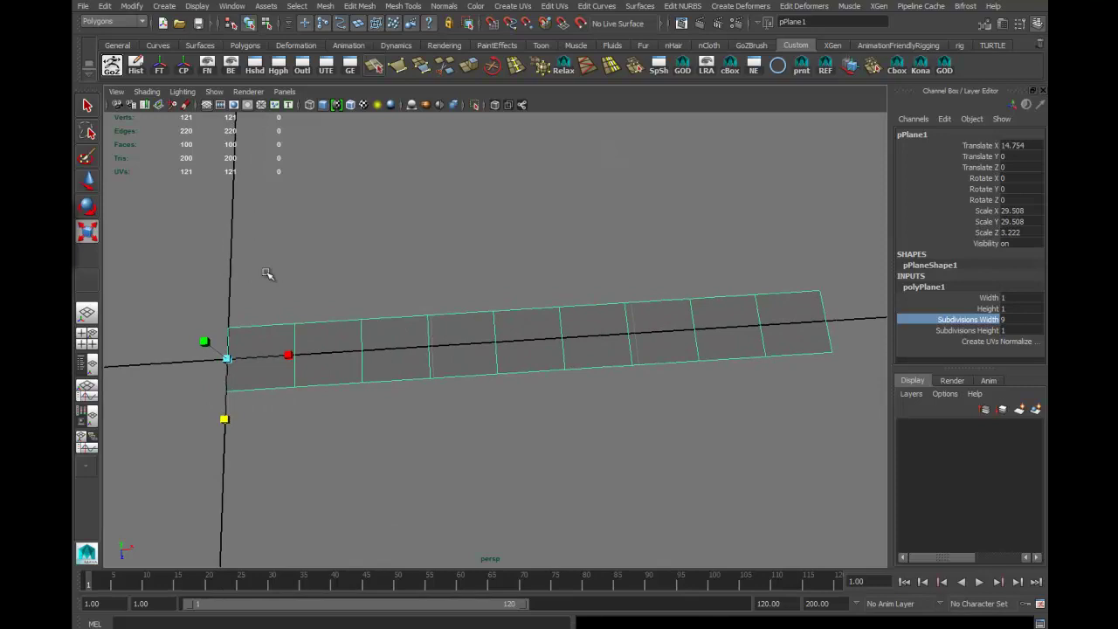
pyautogui.moveTo(477, 422)
pyautogui.keyDown('alt'); pyautogui.mouseDown()
pyautogui.moveTo(541, 354)
pyautogui.moveTo(479, 410)
pyautogui.mouseUp(); pyautogui.keyUp('alt')
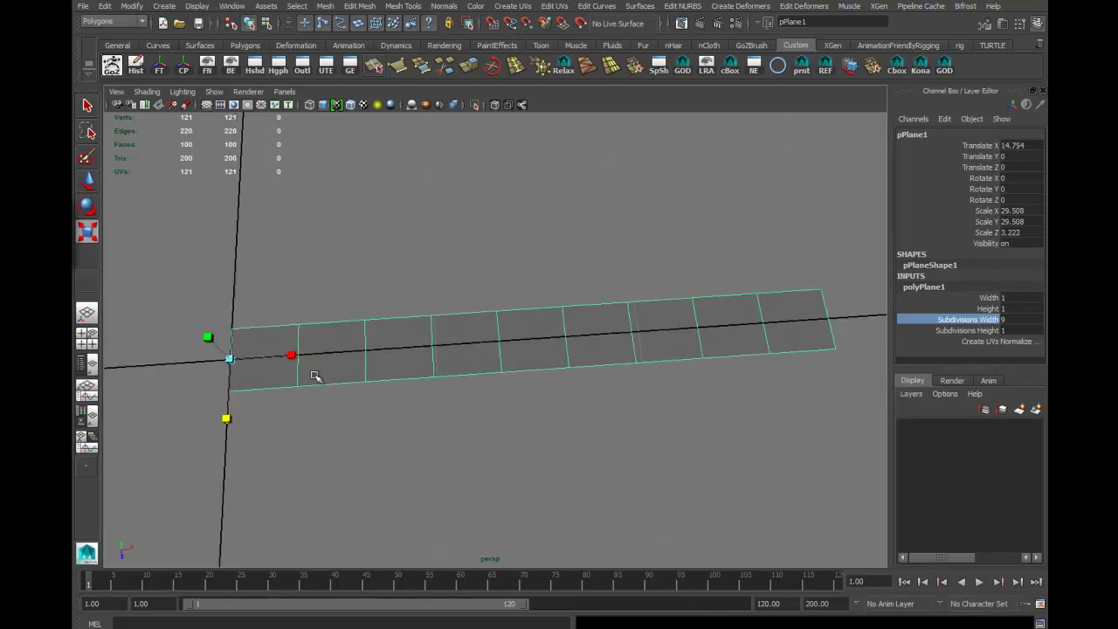
# Move the strip's second cross edge along X until it sits close to the edge at the origin.
pyautogui.moveTo(315, 367); pyautogui.dragTo(310, 351, button='right')
pyautogui.click(310, 337)
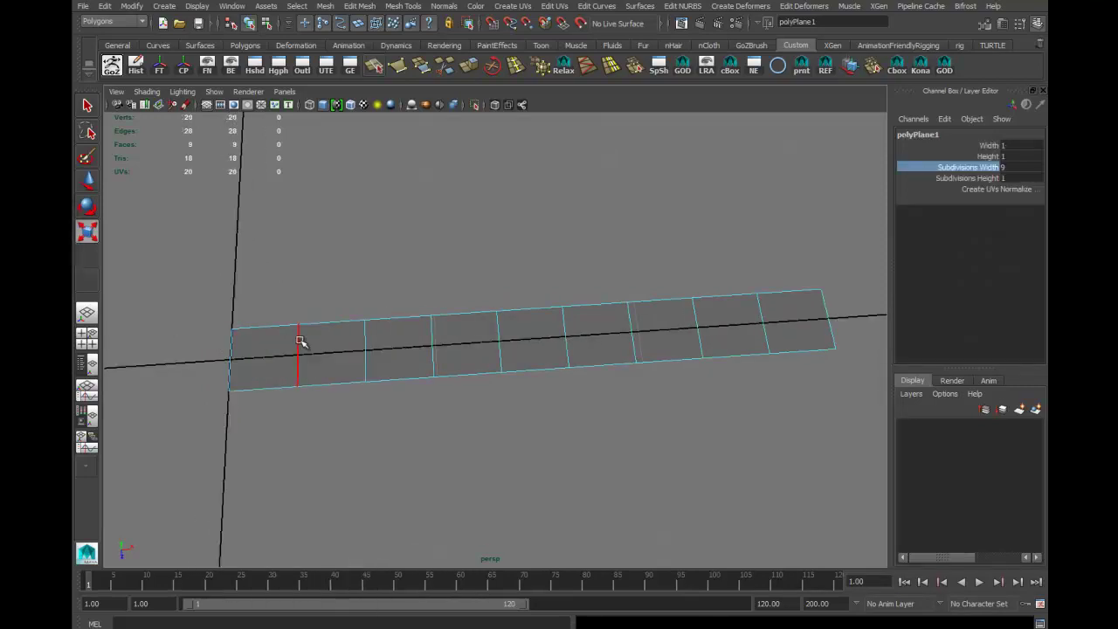
pyautogui.click(299, 349)
pyautogui.press('w')
pyautogui.moveTo(363, 351); pyautogui.dragTo(310, 356)
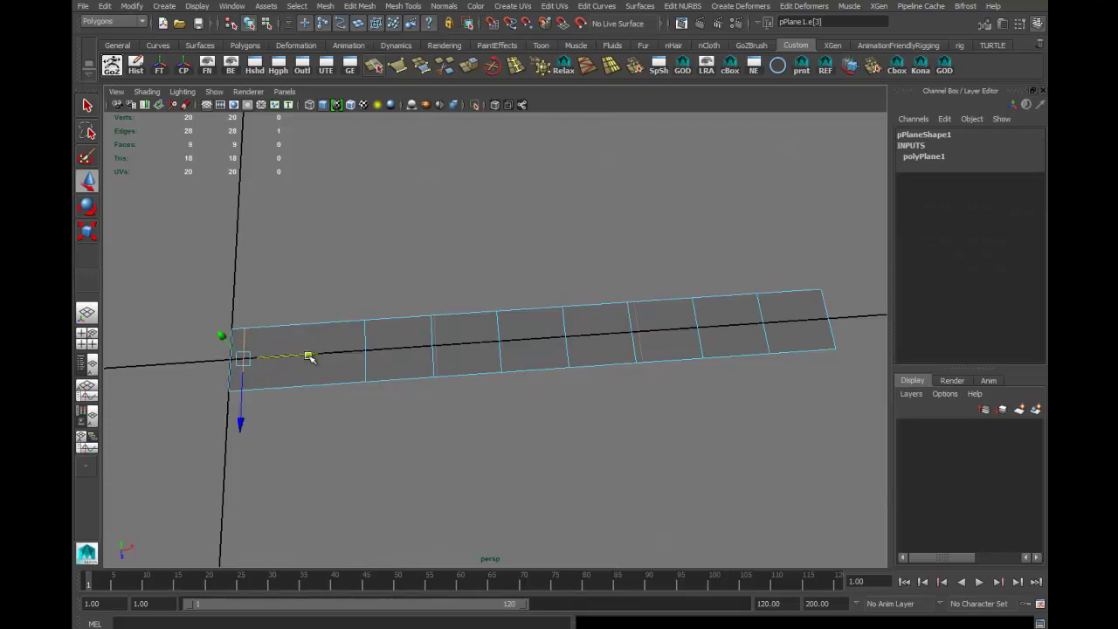
# Move the third and fourth cross edges together along negative Z to form the strip's first bend.
pyautogui.click(364, 339)
pyautogui.keyDown('shift'); pyautogui.click(433, 344); pyautogui.keyUp('shift')
pyautogui.moveTo(399, 411); pyautogui.dragTo(406, 347)
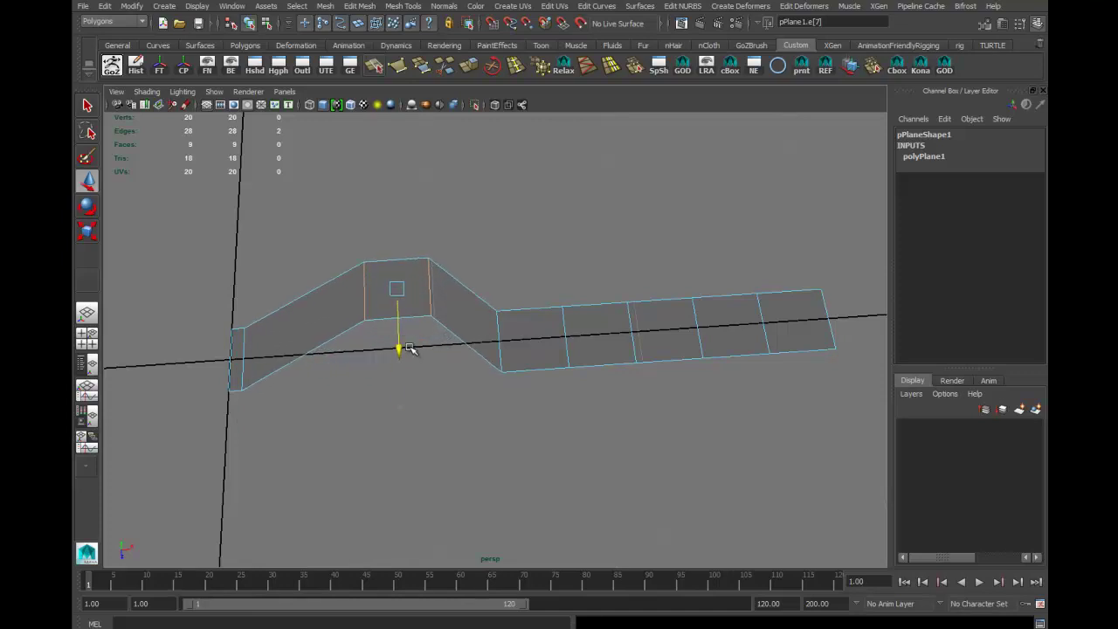
# Move the fifth cross edge close to the sixth and shift both along positive Z to form an opposite bend.
pyautogui.click(499, 336)
pyautogui.moveTo(564, 336); pyautogui.dragTo(614, 330)
pyautogui.moveTo(555, 394); pyautogui.dragTo(567, 427)
# Bring the last three cross edges closer together along X and shift them back toward the rest of the strip.
pyautogui.keyDown('alt'); pyautogui.moveTo(713, 410); pyautogui.dragTo(807, 398); pyautogui.keyUp('alt')
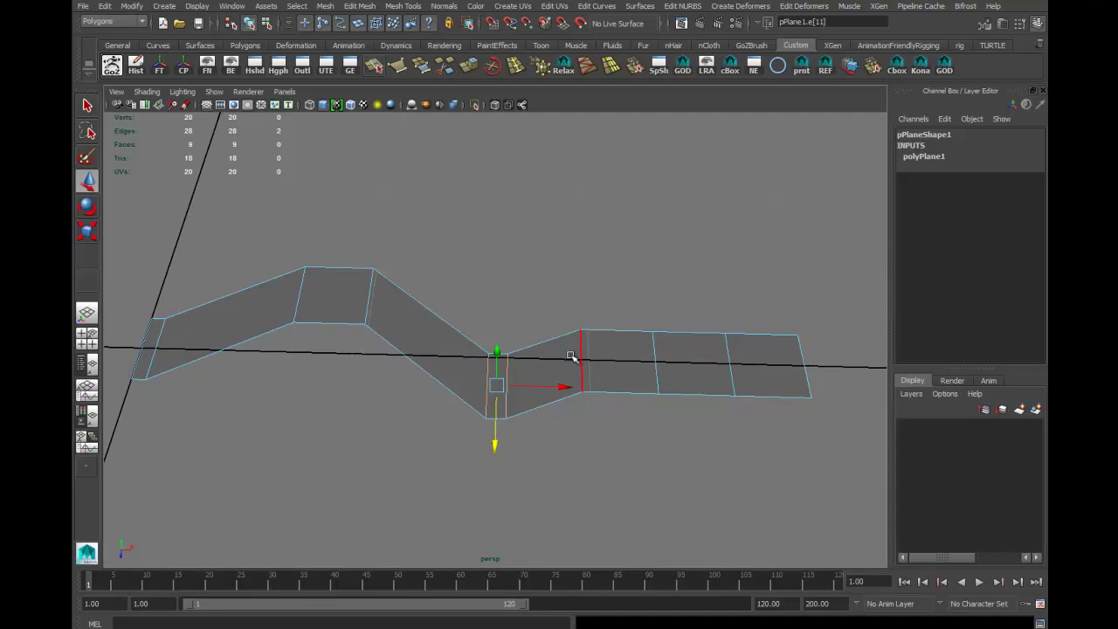
pyautogui.keyDown('alt'); pyautogui.moveTo(724, 407); pyautogui.dragTo(738, 425); pyautogui.keyUp('alt')
pyautogui.click(757, 347)
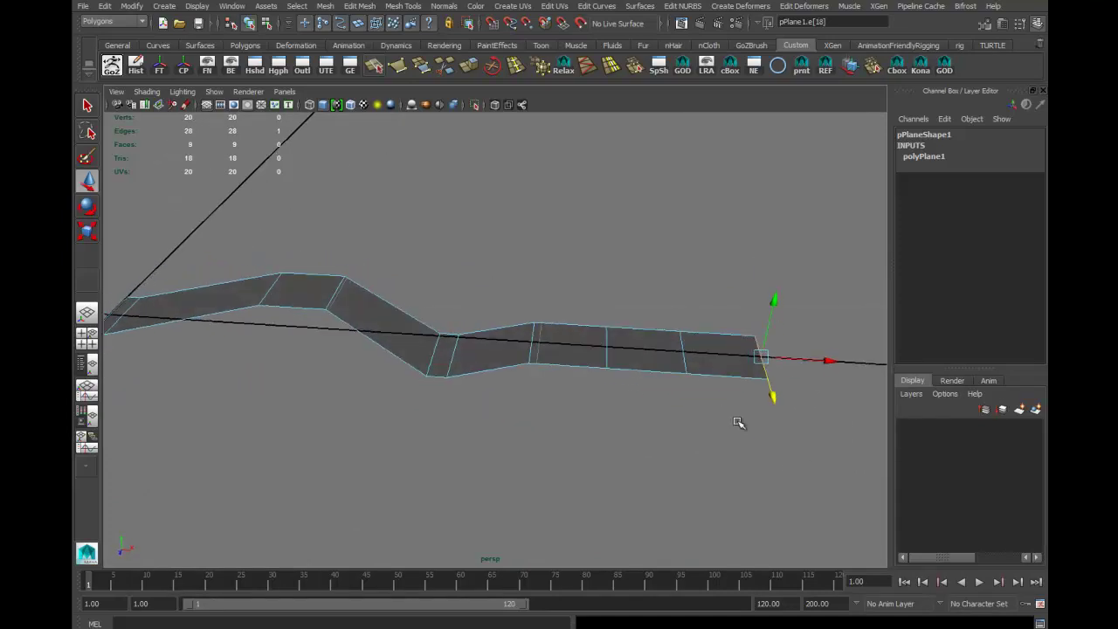
pyautogui.keyDown('shift'); pyautogui.click(680, 349); pyautogui.keyUp('shift')
pyautogui.keyDown('shift'); pyautogui.click(606, 349); pyautogui.keyUp('shift')
pyautogui.press('r')
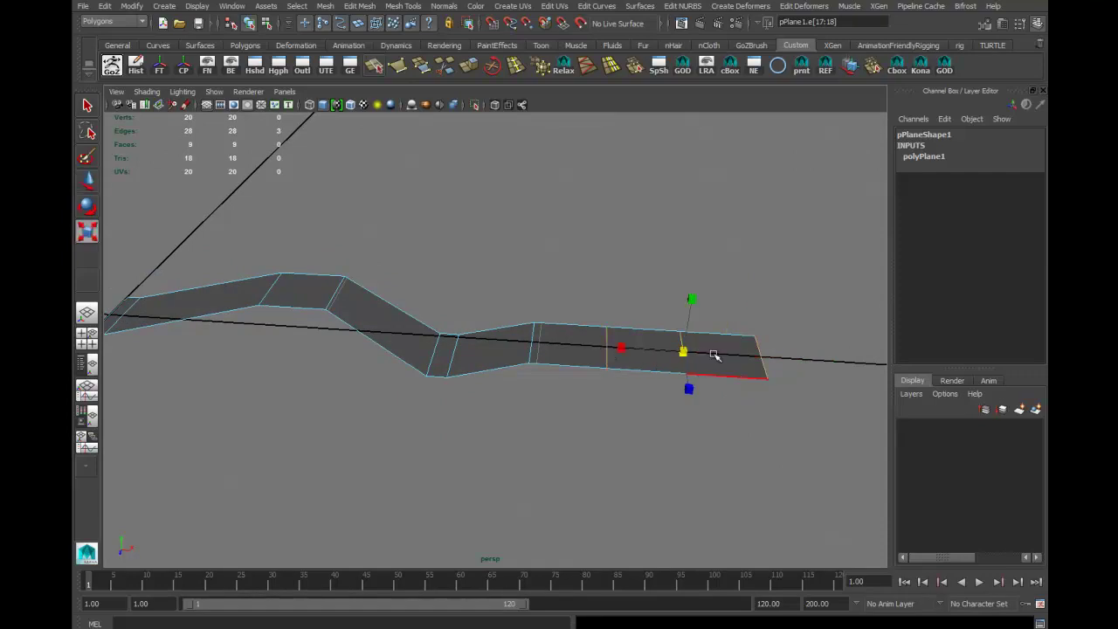
pyautogui.moveTo(643, 353); pyautogui.dragTo(624, 349)
pyautogui.press('w')
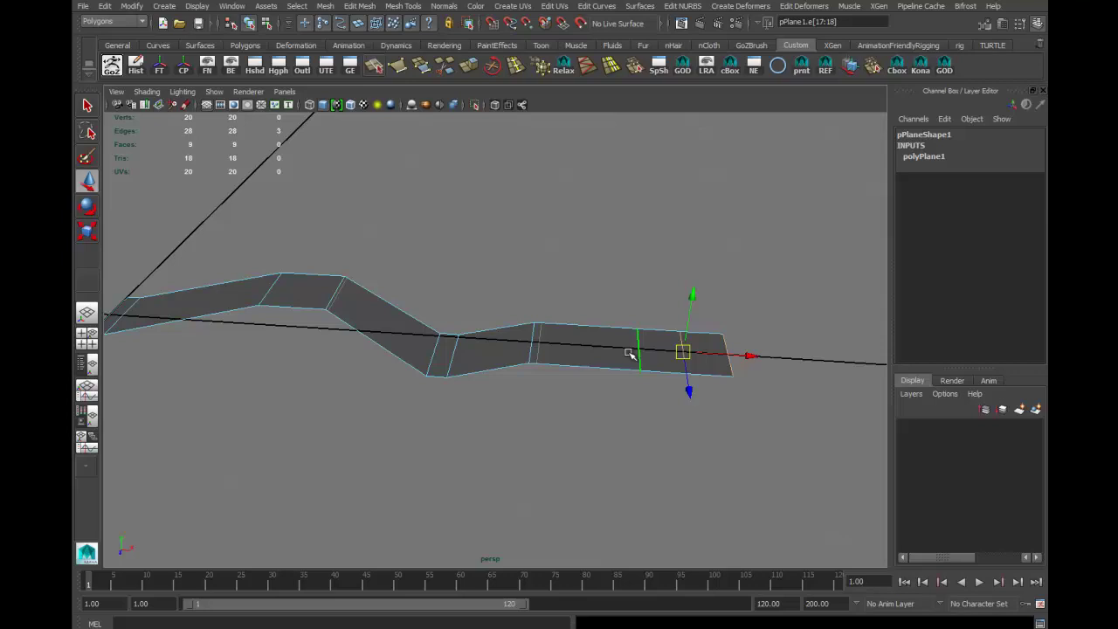
pyautogui.moveTo(718, 354); pyautogui.dragTo(645, 366)
# Lower the last three cross edges by different amounts along Y so the strip's far end curves gently downward.
pyautogui.click(661, 349)
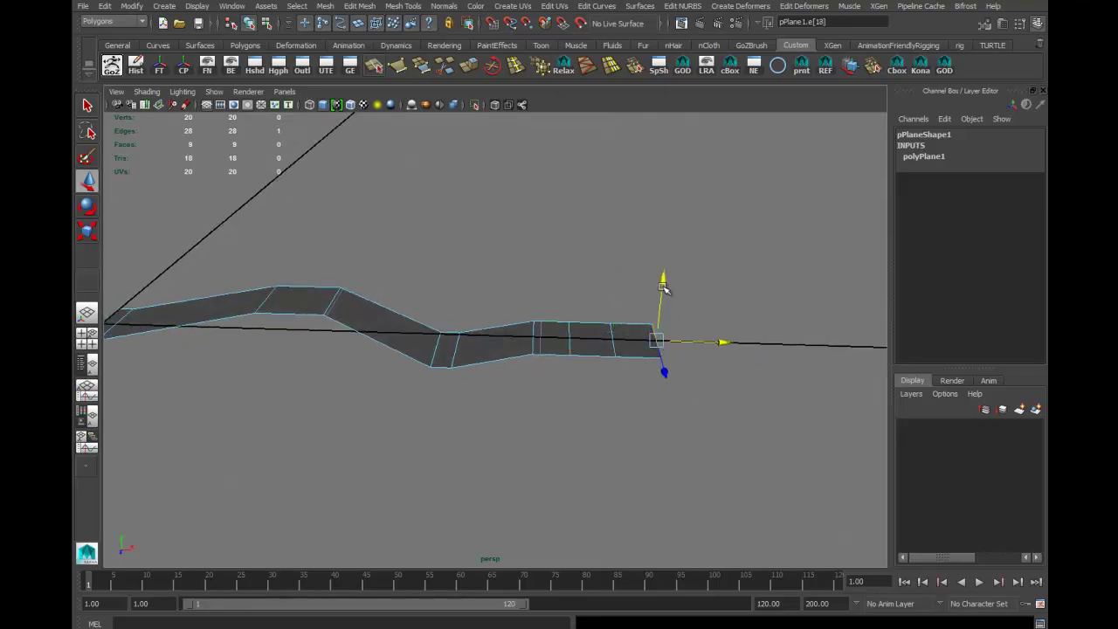
pyautogui.moveTo(664, 287); pyautogui.dragTo(665, 312)
pyautogui.click(610, 343)
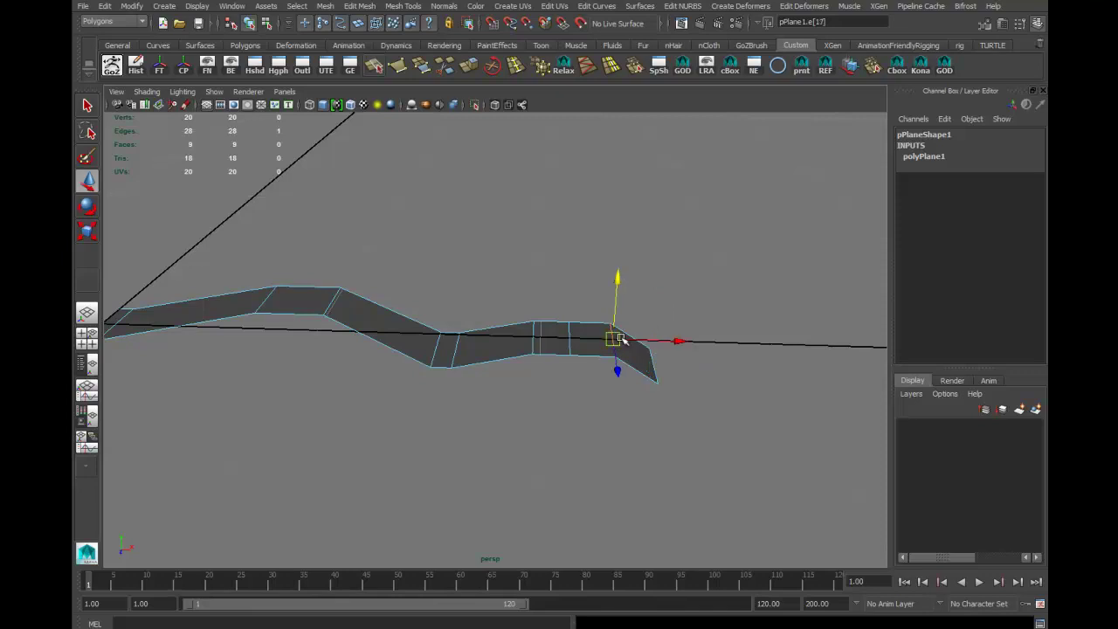
pyautogui.moveTo(622, 281); pyautogui.dragTo(622, 299)
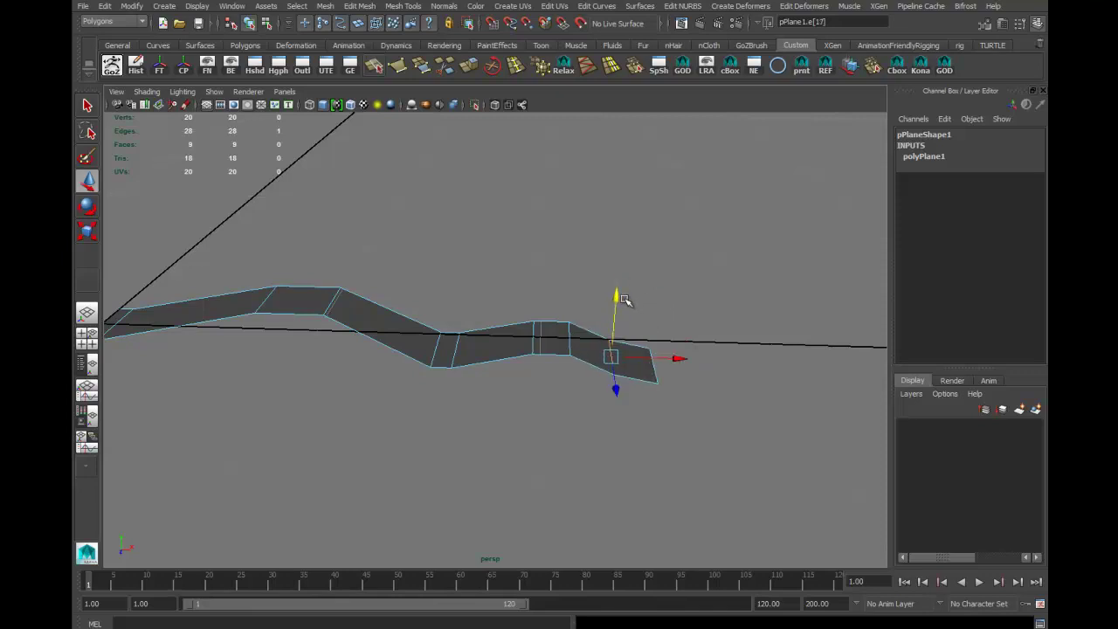
pyautogui.click(568, 330)
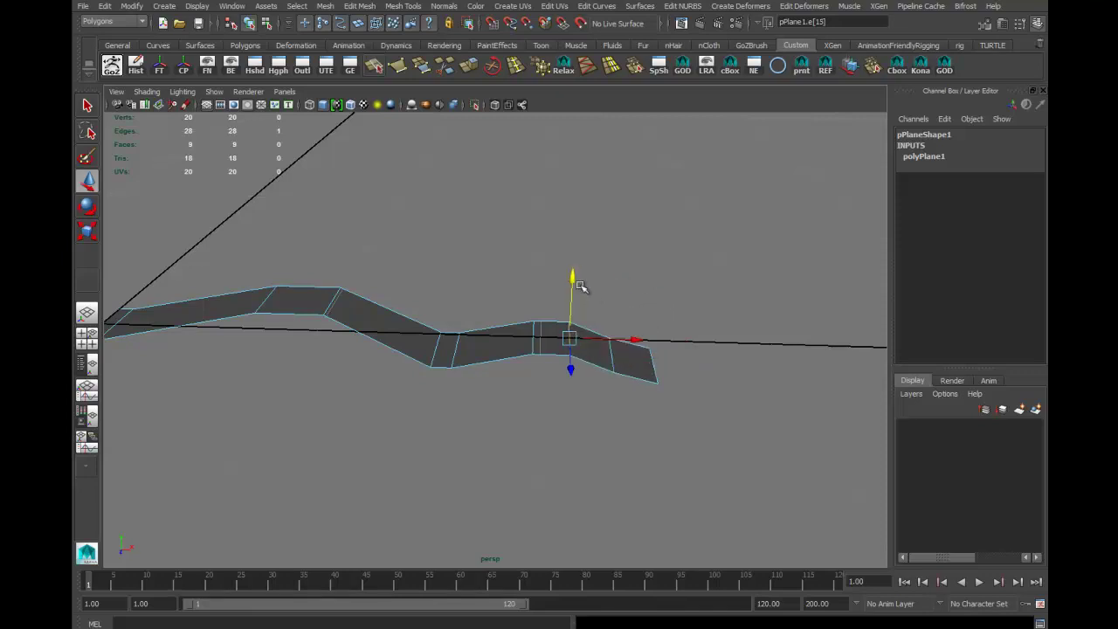
pyautogui.moveTo(574, 278); pyautogui.dragTo(574, 284)
pyautogui.keyDown('alt'); pyautogui.moveTo(633, 428); pyautogui.dragTo(661, 262); pyautogui.keyUp('alt')
pyautogui.click(584, 426)
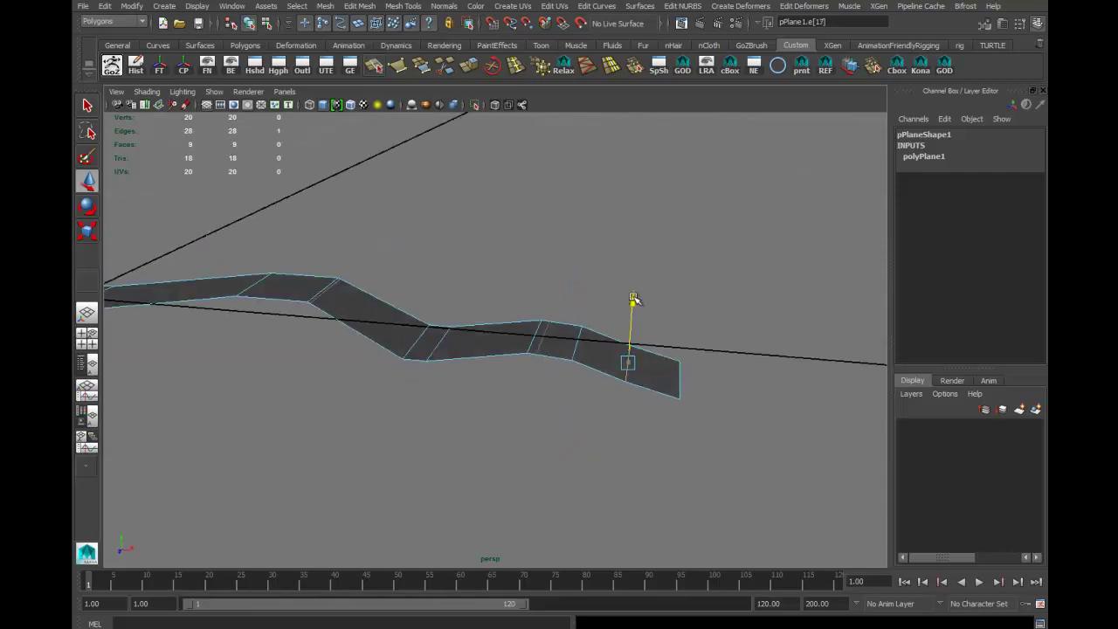
pyautogui.moveTo(633, 298); pyautogui.dragTo(634, 295)
pyautogui.keyDown('alt'); pyautogui.moveTo(594, 395); pyautogui.dragTo(395, 385); pyautogui.keyUp('alt')
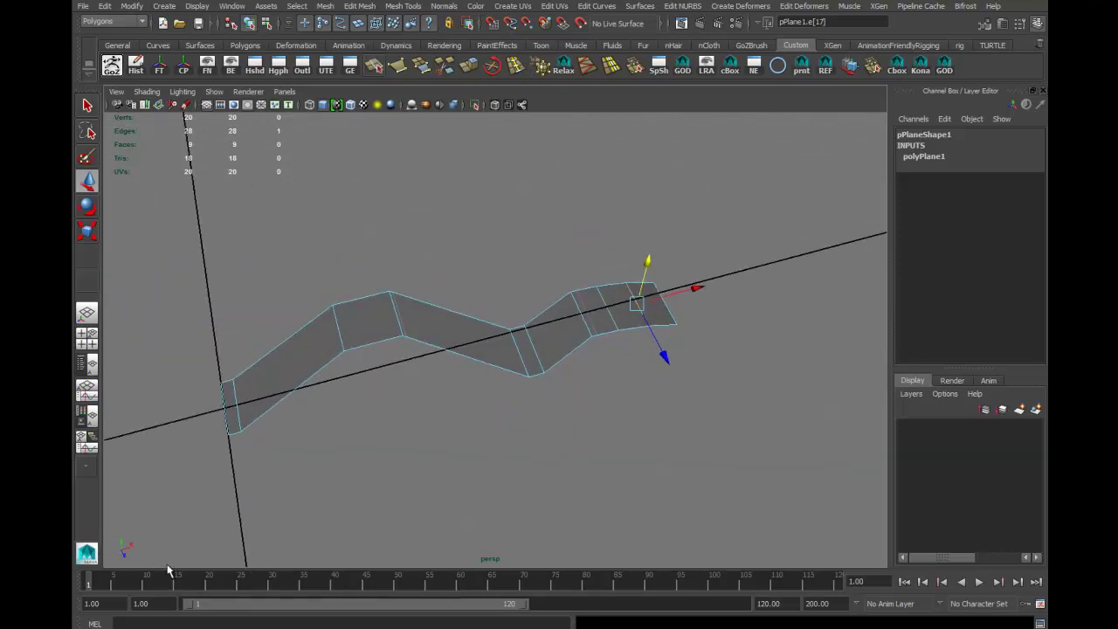
# Insert a lengthwise edge loop along the whole strip, close to its negative-Z border.
pyautogui.hotkey('ctrl', 'shift', 'x')
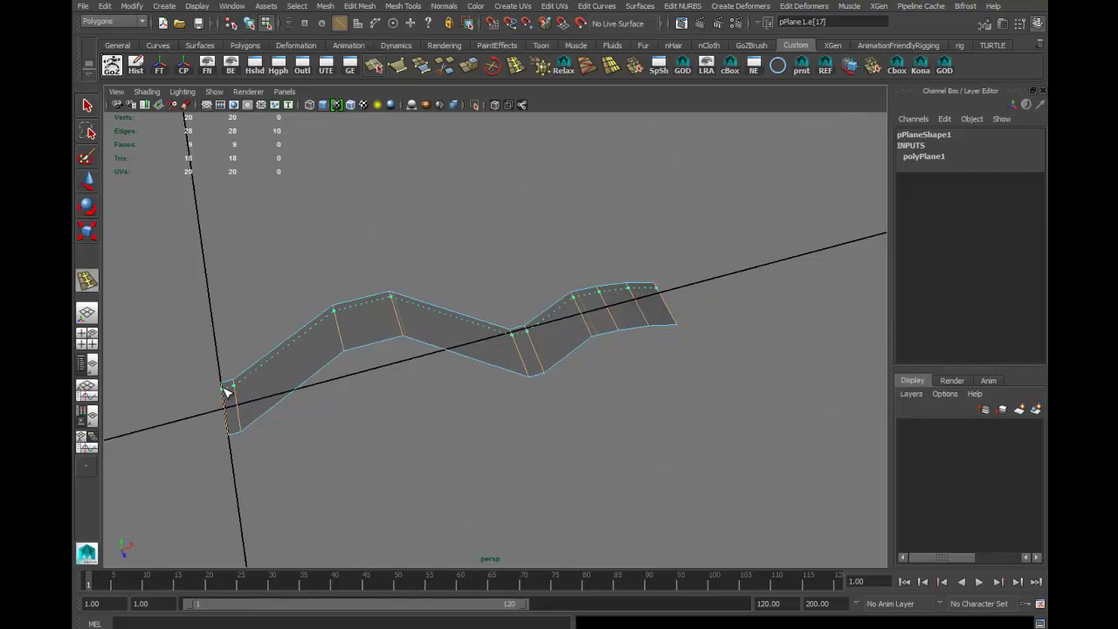
pyautogui.click(225, 392)
pyautogui.keyDown('alt'); pyautogui.moveTo(413, 397); pyautogui.dragTo(585, 475); pyautogui.keyUp('alt')
# Insert a crosswise edge loop in the first sloped segment, with Split Type Multi and 3 divisions.
pyautogui.click(343, 404)
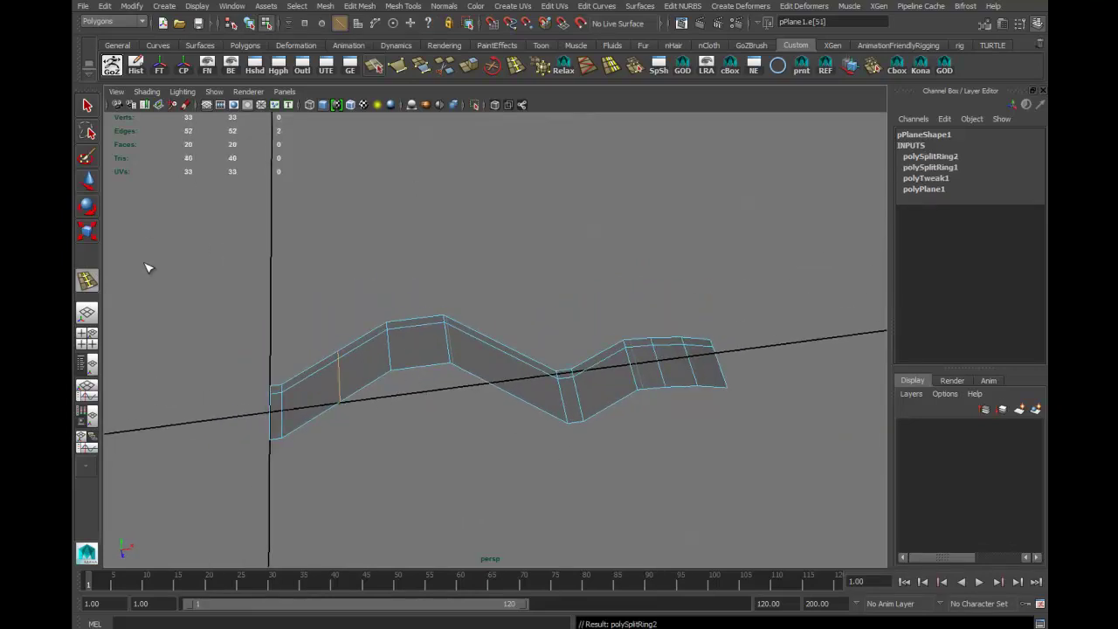
pyautogui.click(89, 181)
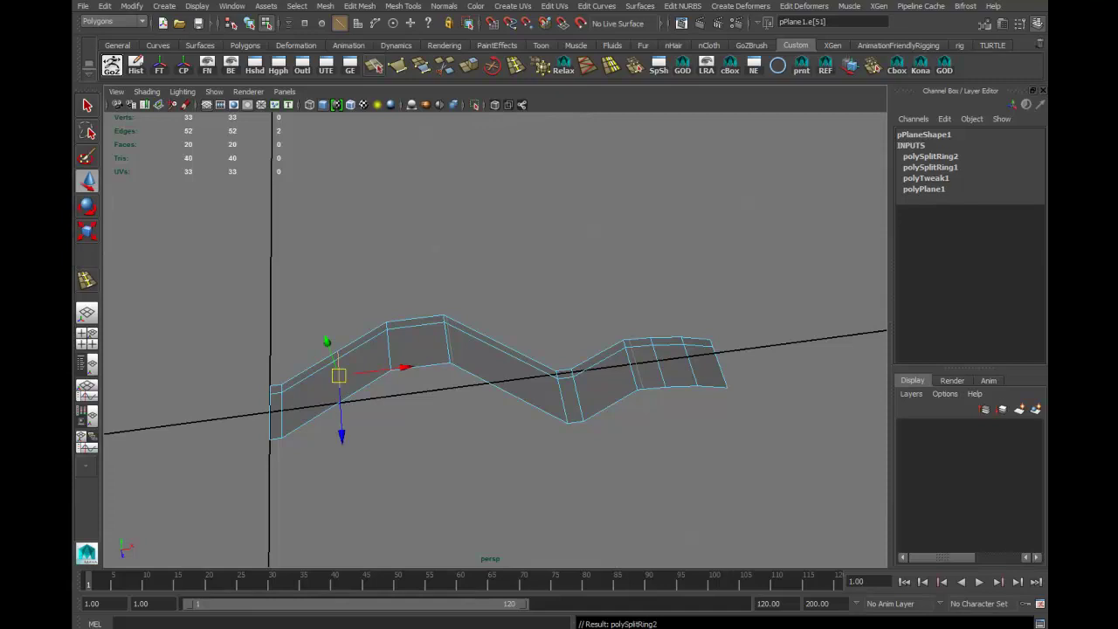
pyautogui.click(932, 156)
pyautogui.click(1013, 201)
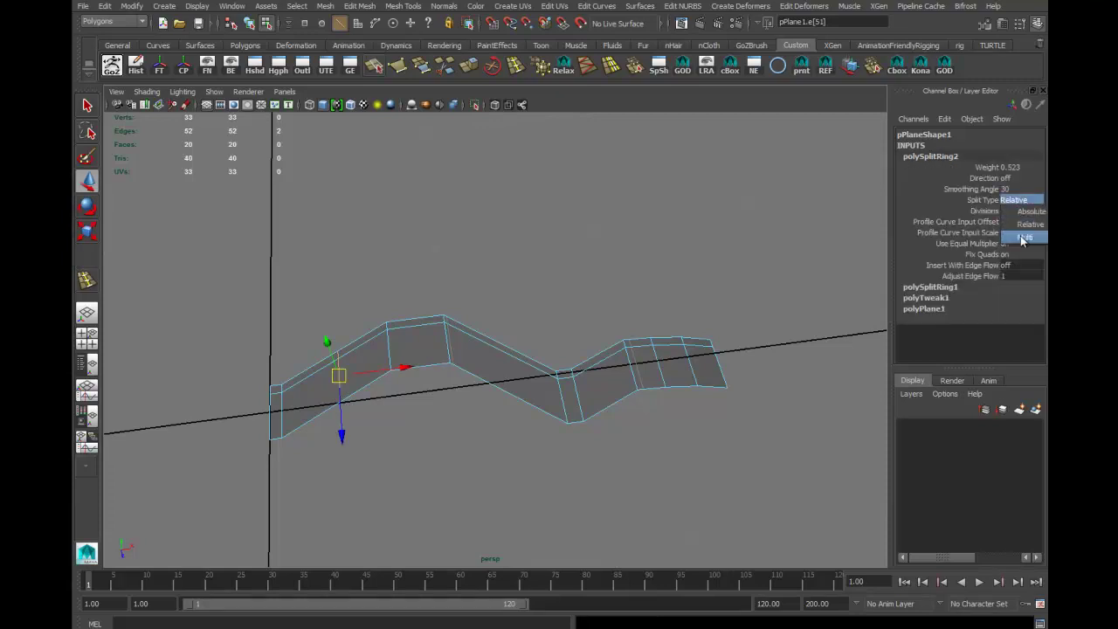
pyautogui.click(1020, 245)
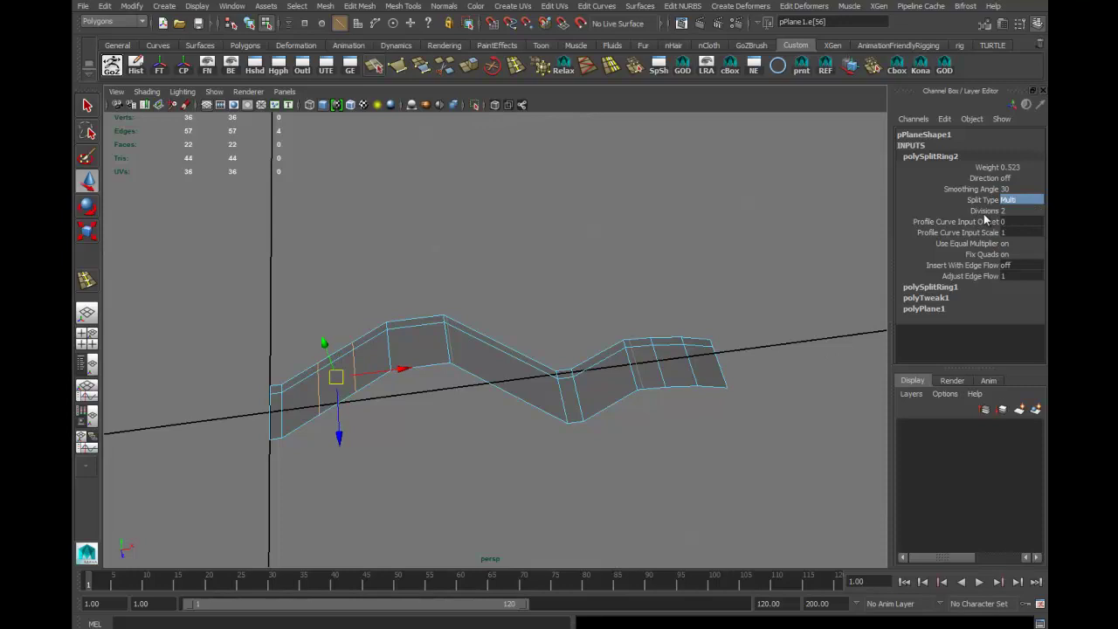
pyautogui.click(984, 211)
pyautogui.moveTo(604, 338); pyautogui.dragTo(609, 338, button='middle')
pyautogui.keyDown('alt'); pyautogui.moveTo(283, 491); pyautogui.dragTo(317, 487, button='middle'); pyautogui.keyUp('alt')
pyautogui.keyDown('alt'); pyautogui.moveTo(317, 486); pyautogui.dragTo(350, 481, button='right'); pyautogui.keyUp('alt')
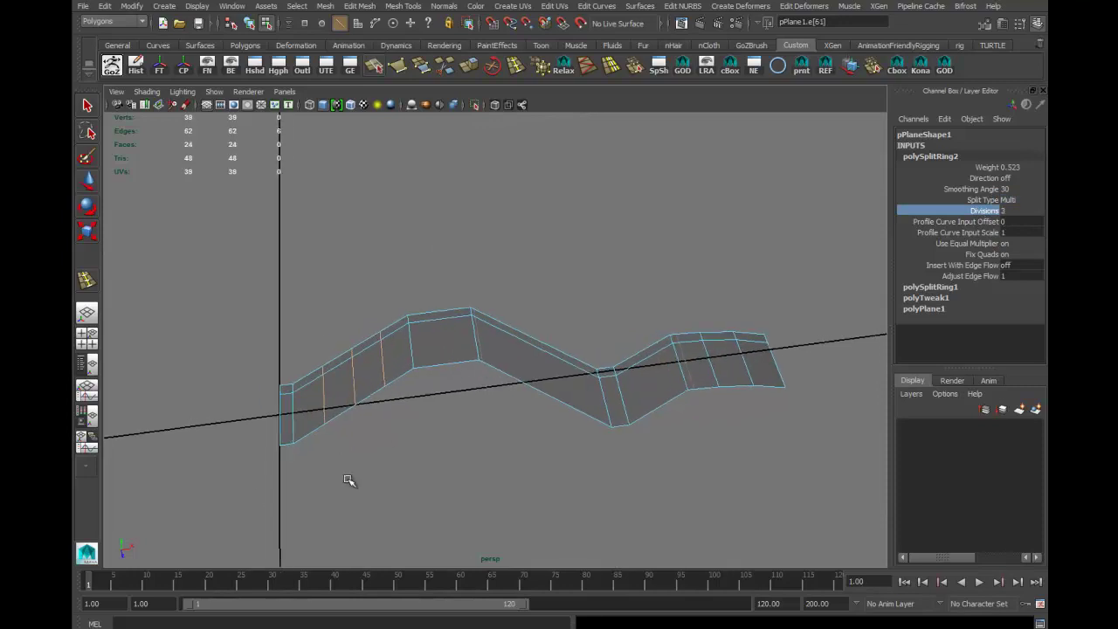
# Move the three new cross edges along negative Z, with the middle one slightly farther, to round the first slope.
pyautogui.press('w')
pyautogui.moveTo(346, 439); pyautogui.dragTo(357, 428)
pyautogui.click(360, 379)
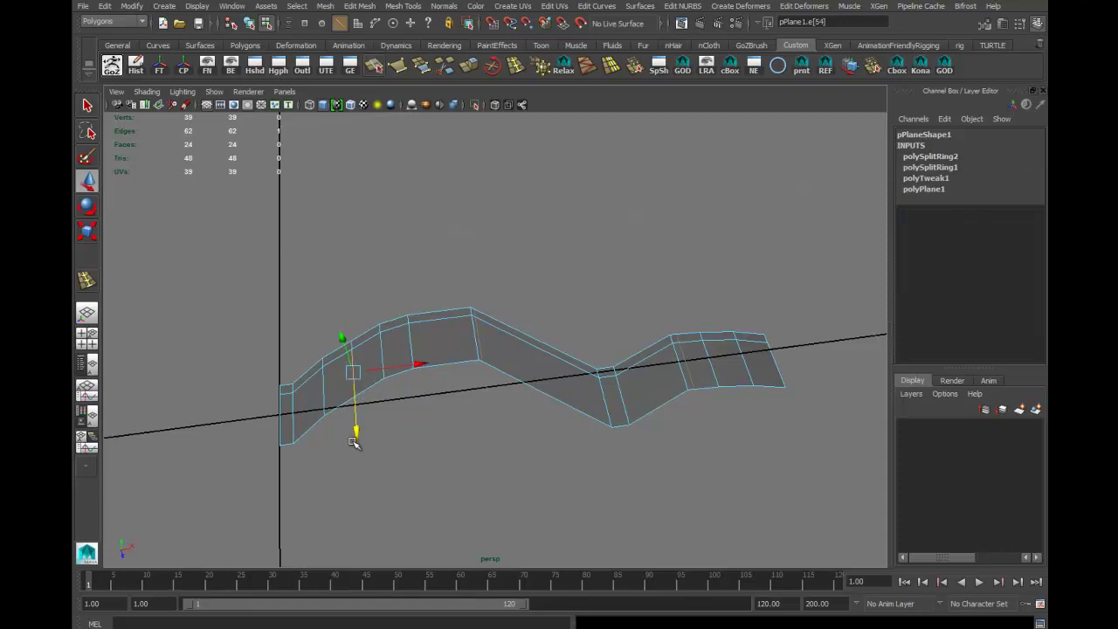
pyautogui.click(381, 422)
pyautogui.click(353, 368)
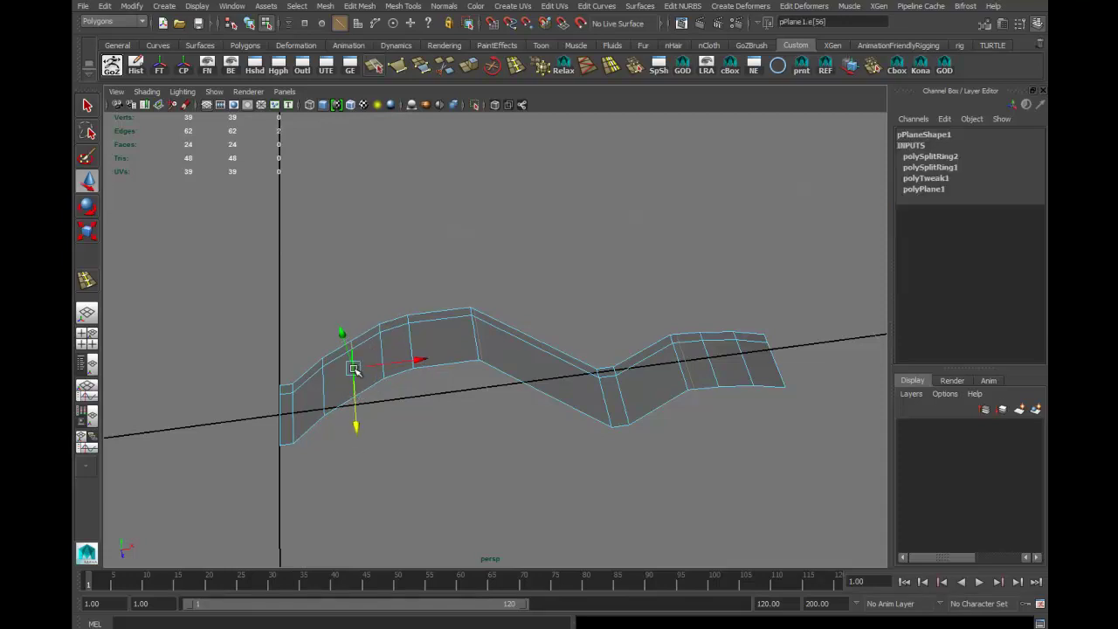
pyautogui.moveTo(357, 428); pyautogui.dragTo(357, 428)
pyautogui.keyDown('alt'); pyautogui.moveTo(490, 392); pyautogui.dragTo(514, 414, button='right'); pyautogui.keyUp('alt')
pyautogui.keyDown('alt'); pyautogui.moveTo(637, 403); pyautogui.dragTo(524, 294); pyautogui.keyUp('alt')
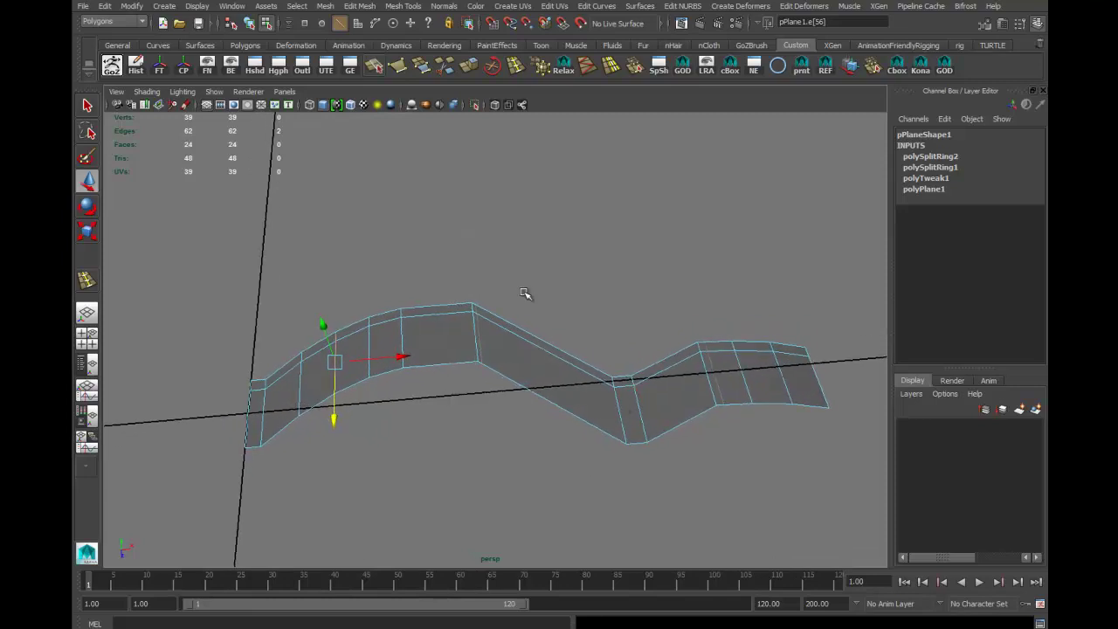
# Extrude the four wide faces of the first slope and those of both segments beside the valley upward by 0.552, with Offset 0.4.
pyautogui.keyDown('alt'); pyautogui.moveTo(515, 420); pyautogui.dragTo(396, 413); pyautogui.keyUp('alt')
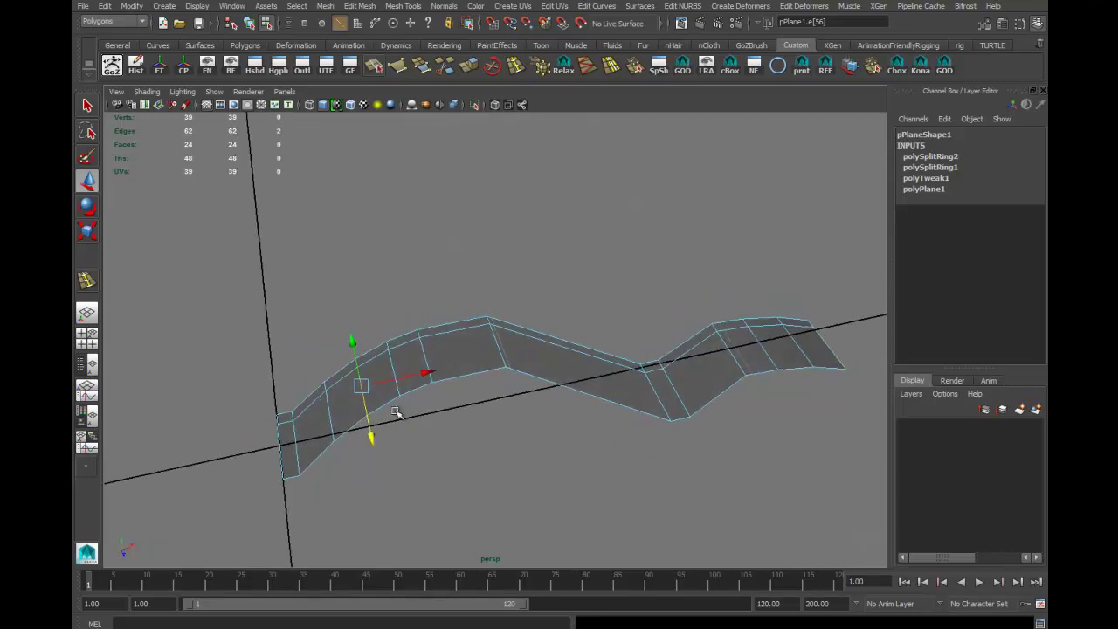
pyautogui.moveTo(325, 395); pyautogui.dragTo(324, 435, button='right')
pyautogui.click(315, 427)
pyautogui.keyDown('shift'); pyautogui.doubleClick(414, 369); pyautogui.keyUp('shift')
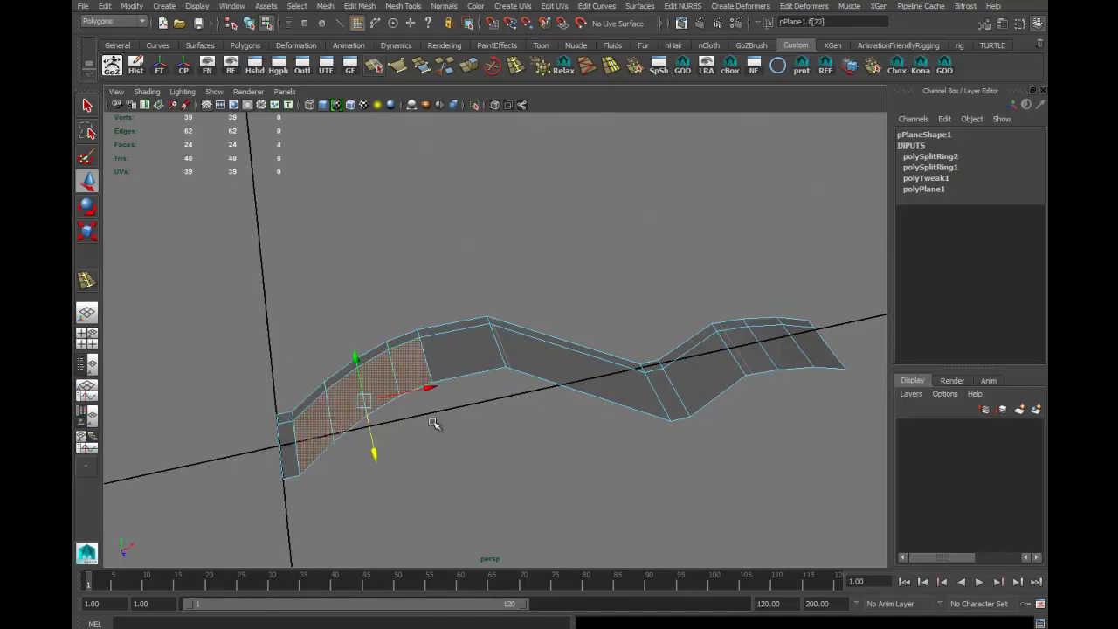
pyautogui.keyDown('alt'); pyautogui.moveTo(433, 425); pyautogui.dragTo(510, 412); pyautogui.keyUp('alt')
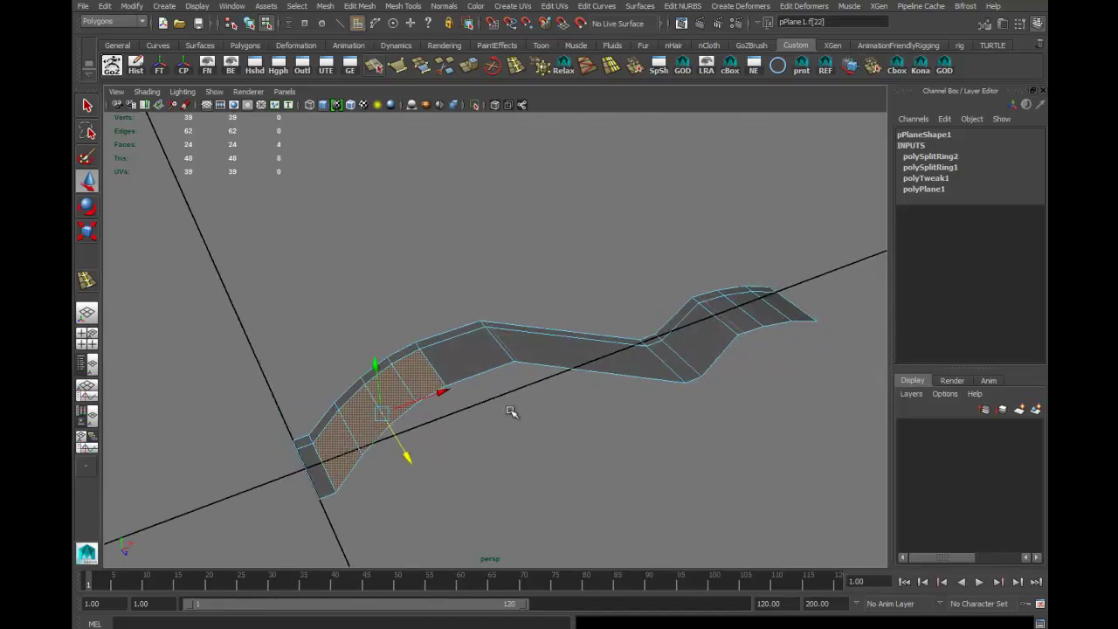
pyautogui.keyDown('shift'); pyautogui.click(591, 363); pyautogui.keyUp('shift')
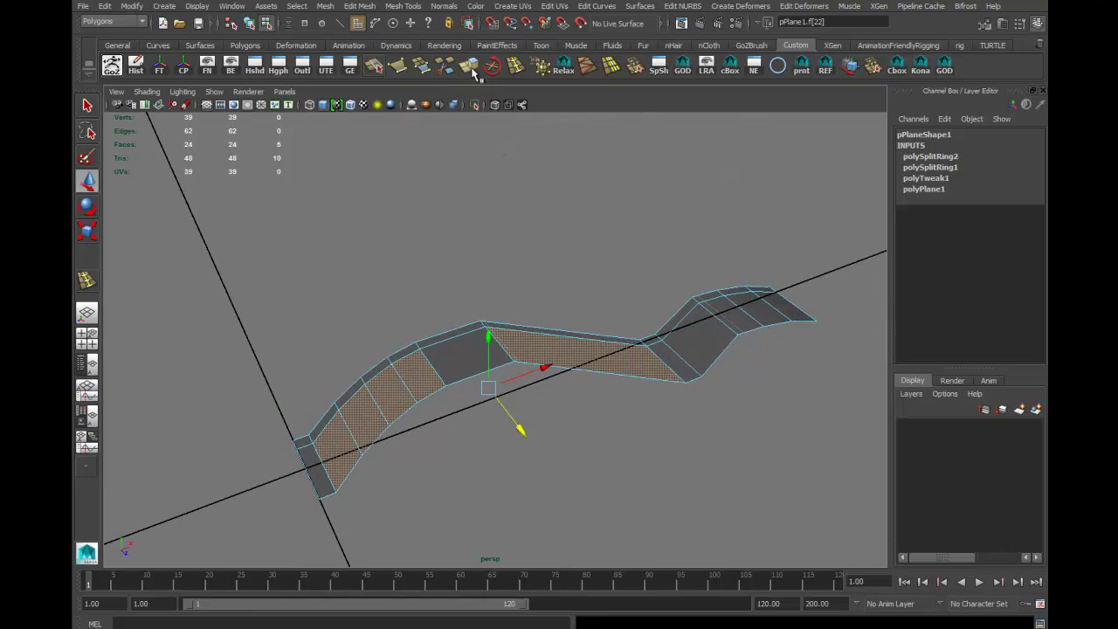
pyautogui.keyDown('alt'); pyautogui.moveTo(603, 240); pyautogui.dragTo(547, 199); pyautogui.keyUp('alt')
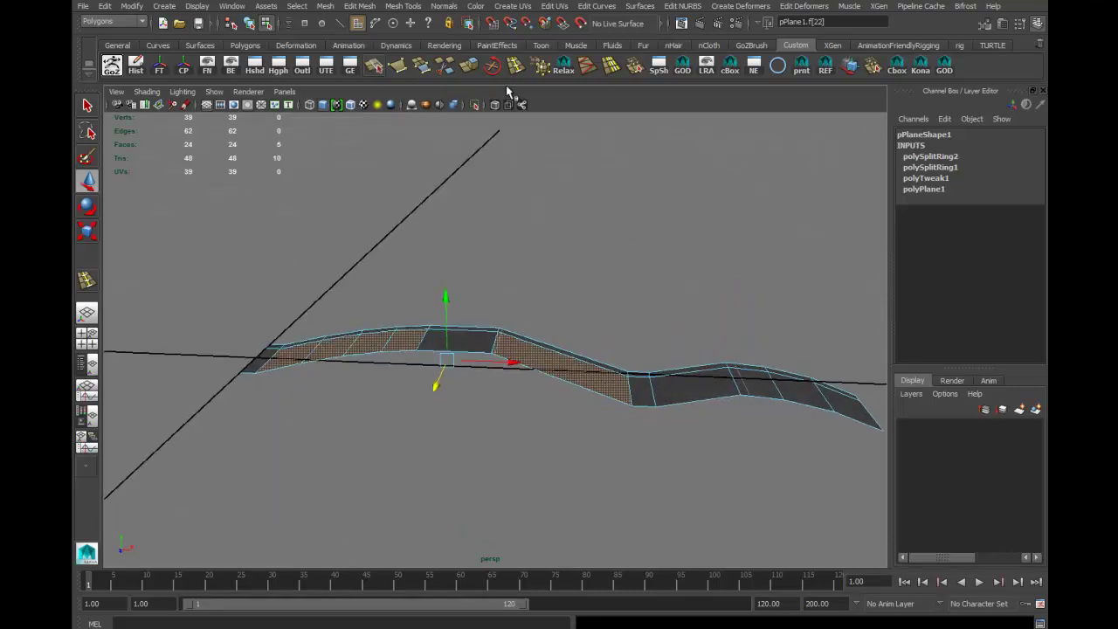
pyautogui.keyDown('shift'); pyautogui.click(684, 392); pyautogui.keyUp('shift')
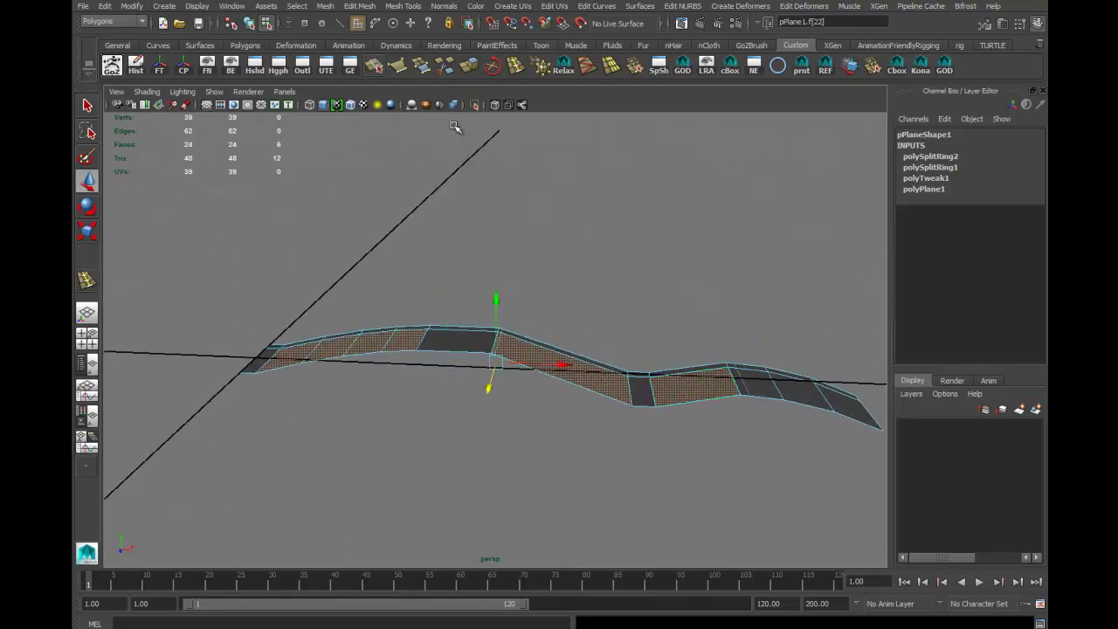
pyautogui.click(477, 68)
pyautogui.moveTo(282, 309); pyautogui.dragTo(284, 288)
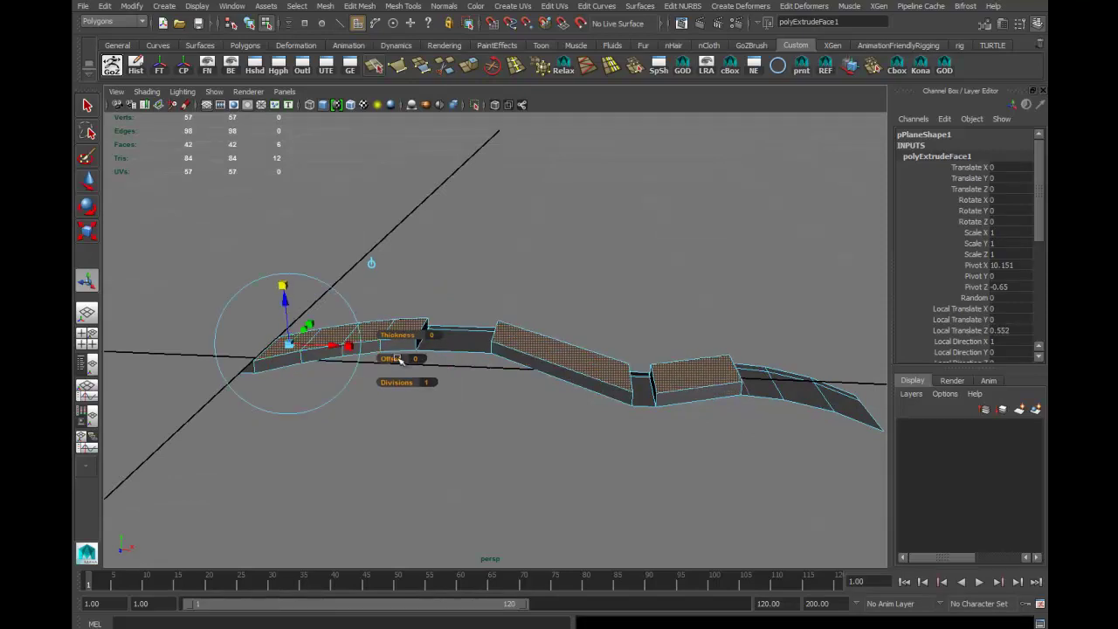
pyautogui.moveTo(392, 360); pyautogui.dragTo(394, 358)
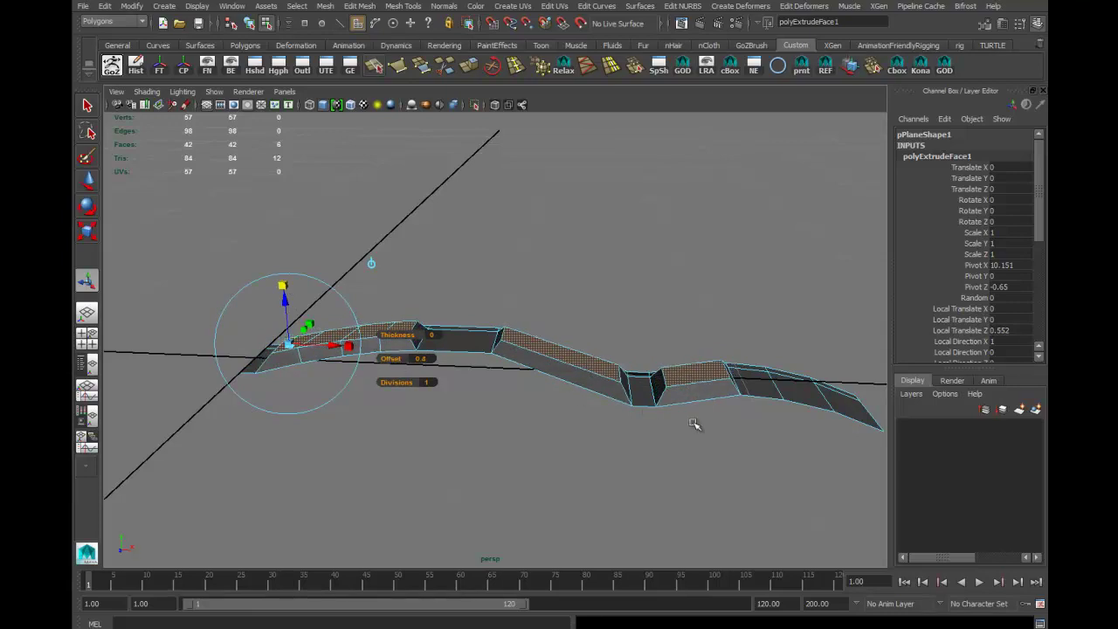
# Delete the far cross edge on top of the third raised block so it slopes down to the strip, and return to object mode.
pyautogui.keyDown('alt'); pyautogui.moveTo(694, 425); pyautogui.dragTo(535, 286); pyautogui.keyUp('alt')
pyautogui.keyDown('alt'); pyautogui.moveTo(729, 346); pyautogui.dragTo(624, 323); pyautogui.keyUp('alt')
pyautogui.moveTo(569, 284); pyautogui.dragTo(522, 309, button='right')
pyautogui.click(556, 306)
pyautogui.press('w')
pyautogui.keyDown('alt'); pyautogui.moveTo(504, 371); pyautogui.dragTo(510, 316); pyautogui.keyUp('alt')
pyautogui.keyDown('alt'); pyautogui.moveTo(606, 260); pyautogui.dragTo(492, 336); pyautogui.keyUp('alt')
pyautogui.moveTo(492, 336); pyautogui.dragTo(537, 316, button='right')
pyautogui.click(504, 365)
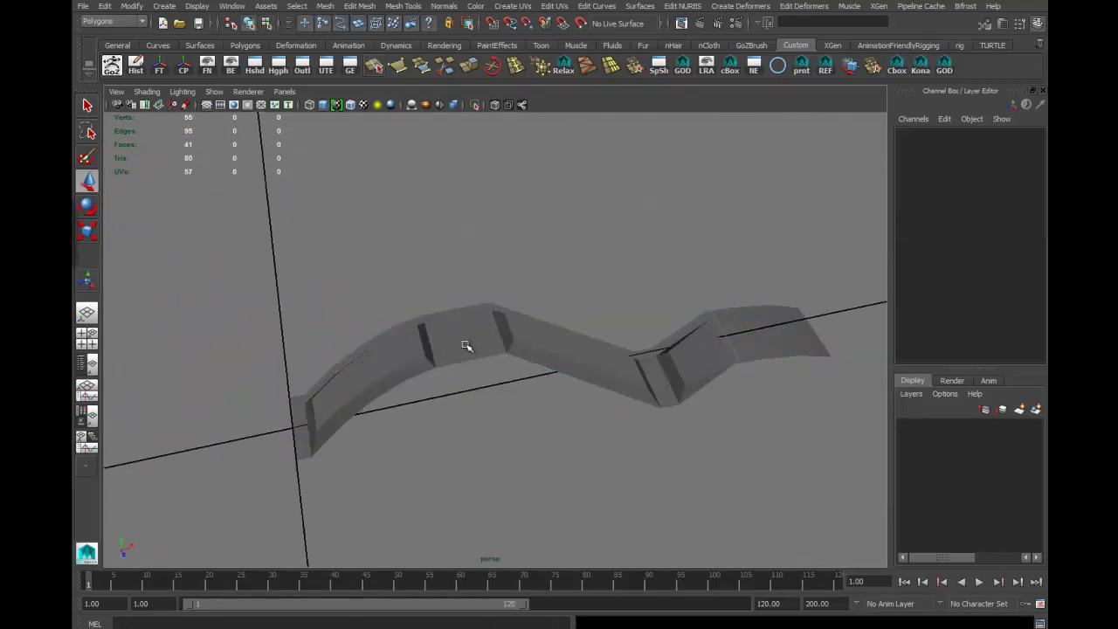
# Delete the strip's construction history and freeze its transformations.
pyautogui.keyDown('alt'); pyautogui.moveTo(605, 399); pyautogui.dragTo(631, 346); pyautogui.keyUp('alt')
pyautogui.click(632, 347)
pyautogui.keyDown('alt'); pyautogui.moveTo(653, 426); pyautogui.dragTo(676, 254); pyautogui.keyUp('alt')
pyautogui.keyDown('alt'); pyautogui.moveTo(533, 341); pyautogui.dragTo(542, 313); pyautogui.keyUp('alt')
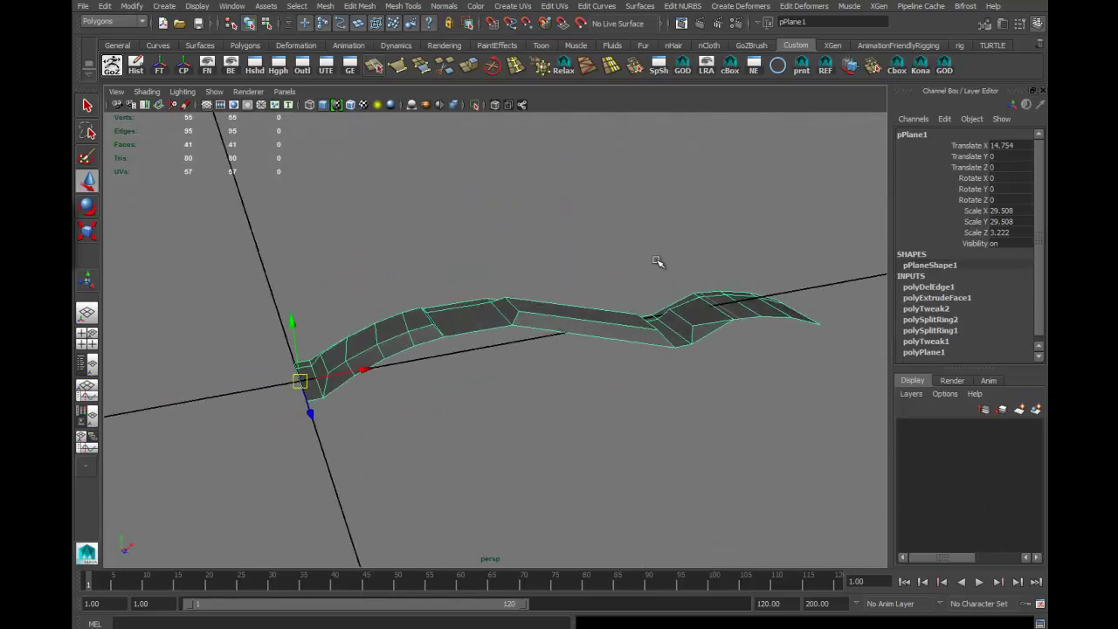
pyautogui.click(136, 67)
pyautogui.click(160, 69)
# Snap the strip's pivot to the corner vertex at its near end on the positive-Z side.
pyautogui.keyDown('alt'); pyautogui.moveTo(524, 344); pyautogui.dragTo(343, 317); pyautogui.keyUp('alt')
pyautogui.press('d')
pyautogui.press('v')
pyautogui.moveTo(333, 375); pyautogui.dragTo(351, 380, button='middle')
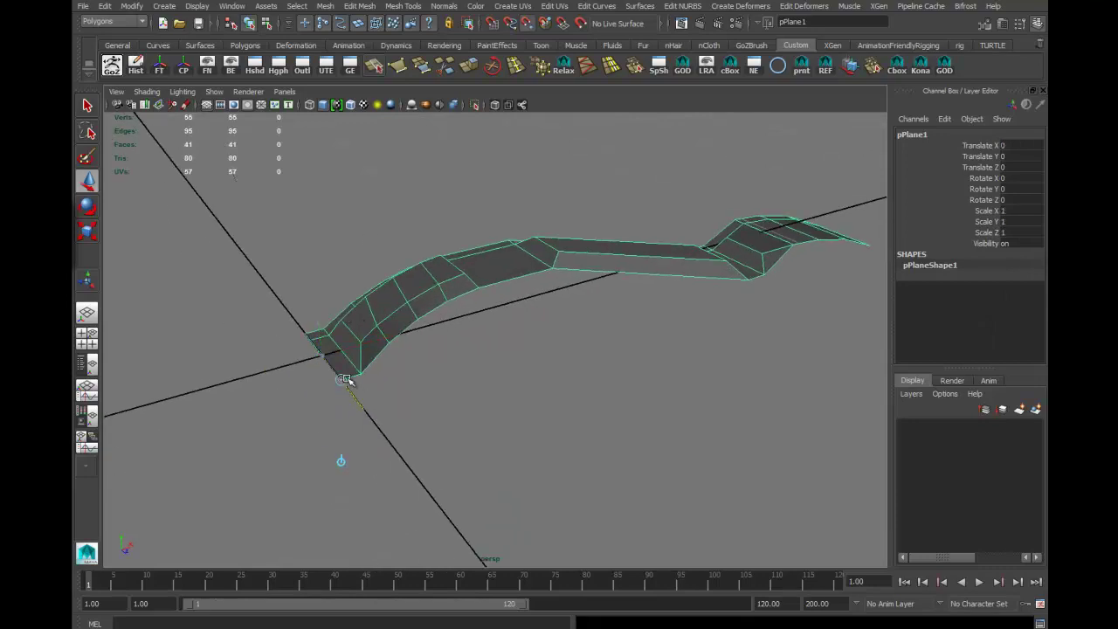
pyautogui.keyDown('alt'); pyautogui.moveTo(590, 288); pyautogui.dragTo(325, 374); pyautogui.keyUp('alt')
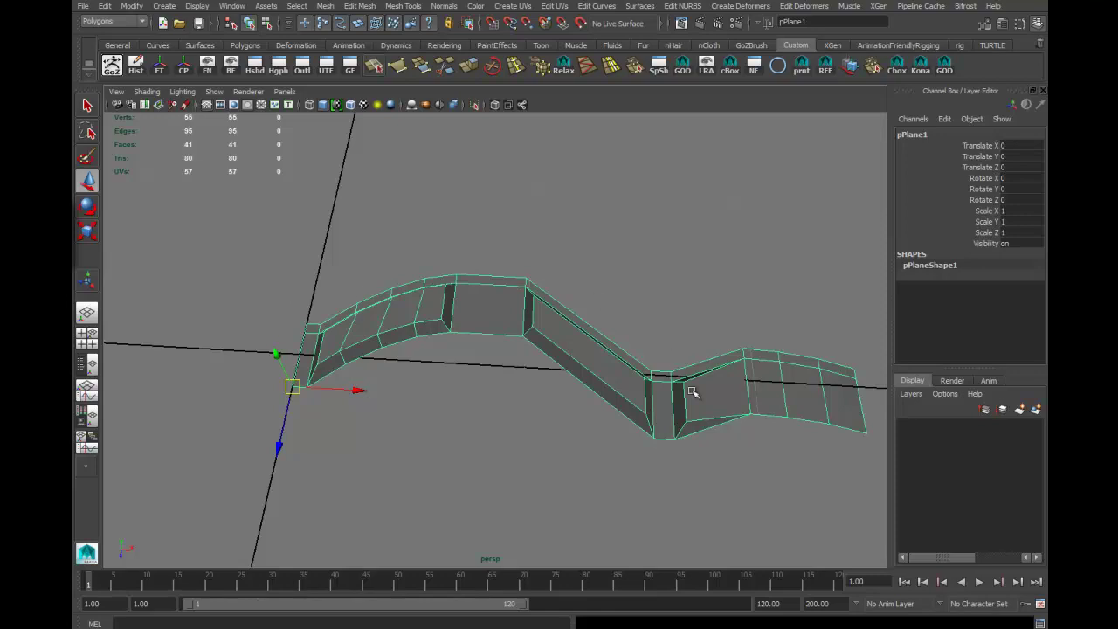
# Duplicate the strip and snap the copy against the original's negative-Z border, at Translate Z -3.222.
pyautogui.keyDown('alt'); pyautogui.moveTo(692, 392); pyautogui.dragTo(407, 172); pyautogui.keyUp('alt')
pyautogui.hotkey('ctrl', 'd')
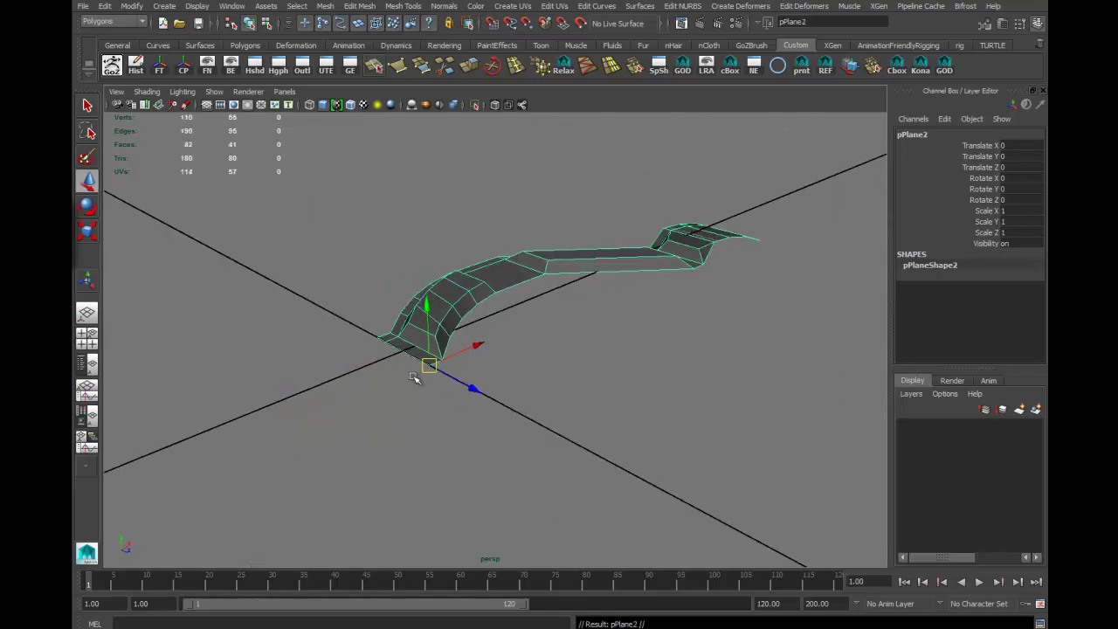
pyautogui.press('v')
pyautogui.moveTo(429, 366); pyautogui.dragTo(496, 337)
# Reset the Duplicate Special options and create 58 copies of the second strip with a Z translation of -3.222.
pyautogui.doubleClick(1022, 166)
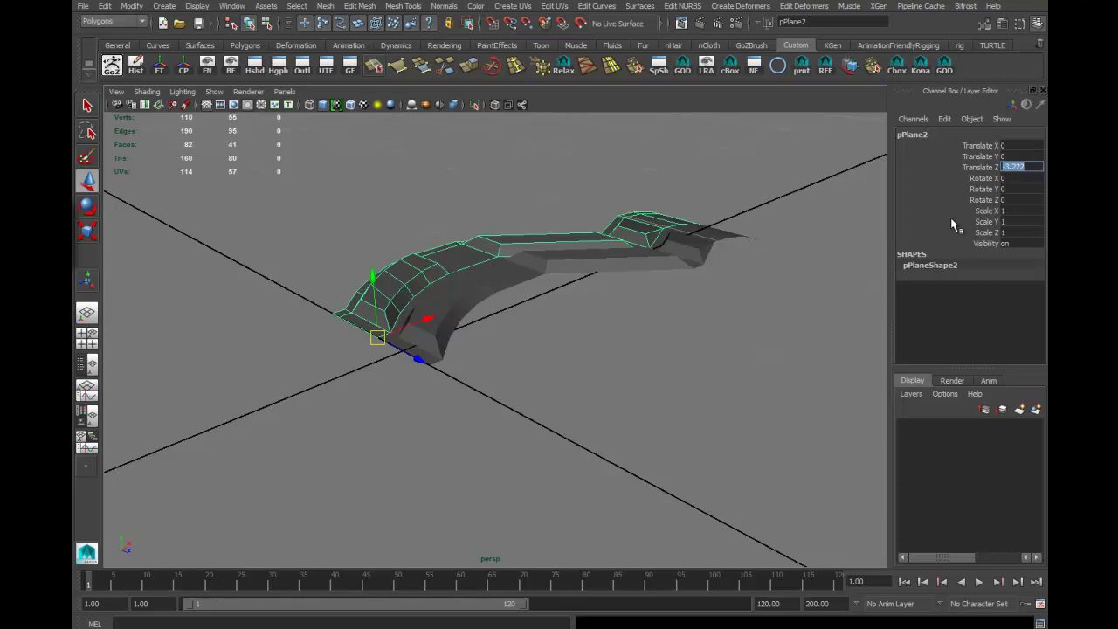
pyautogui.keyDown('alt'); pyautogui.moveTo(599, 462); pyautogui.dragTo(446, 398); pyautogui.keyUp('alt')
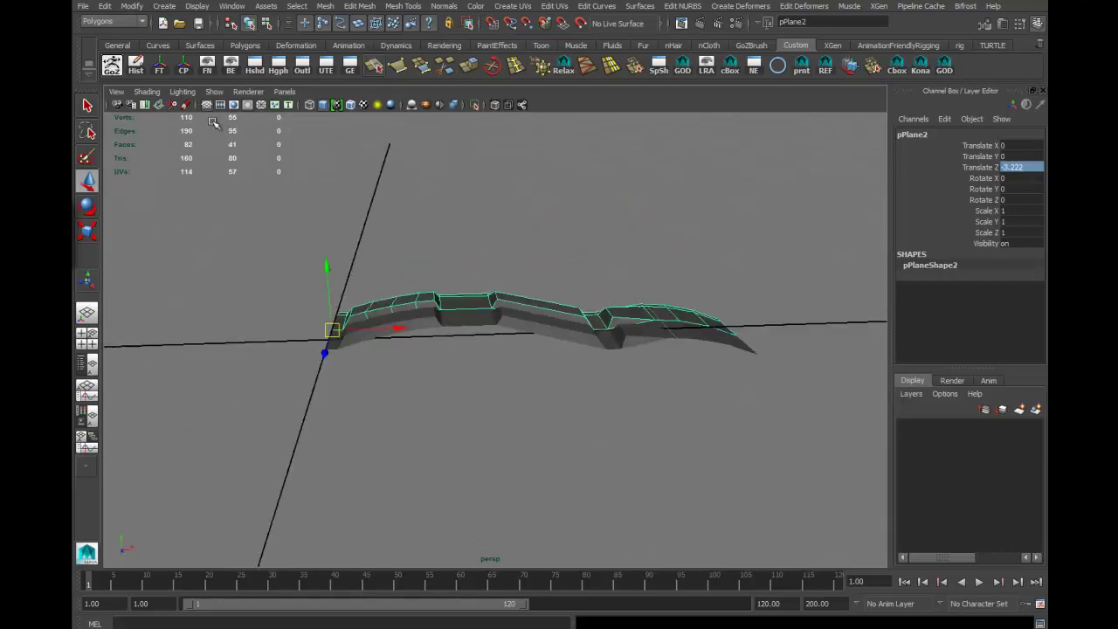
pyautogui.click(105, 6)
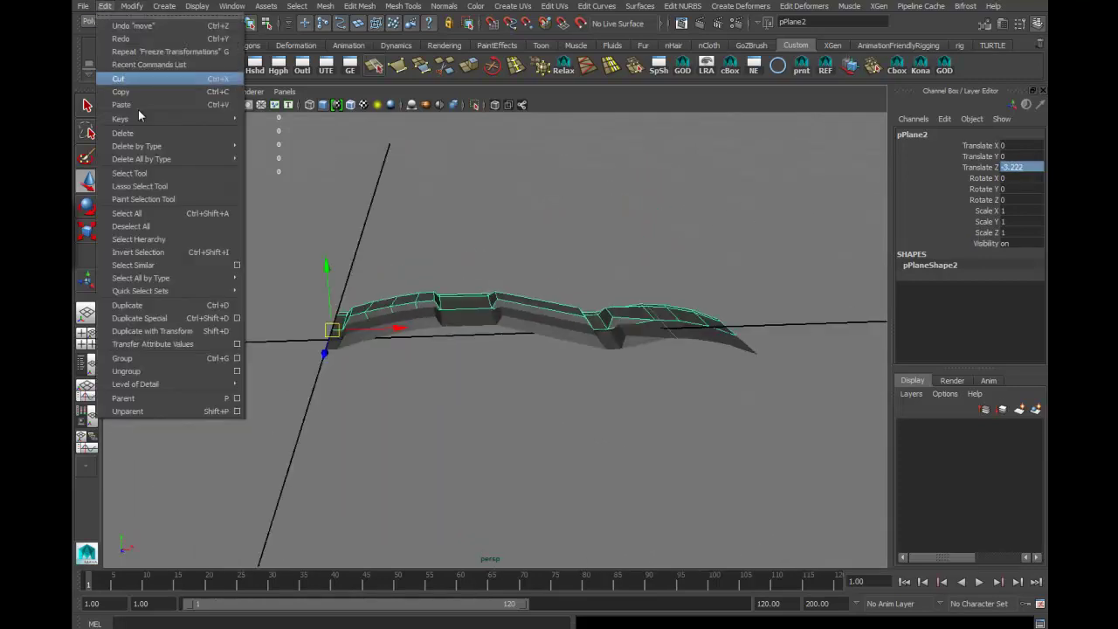
pyautogui.click(238, 318)
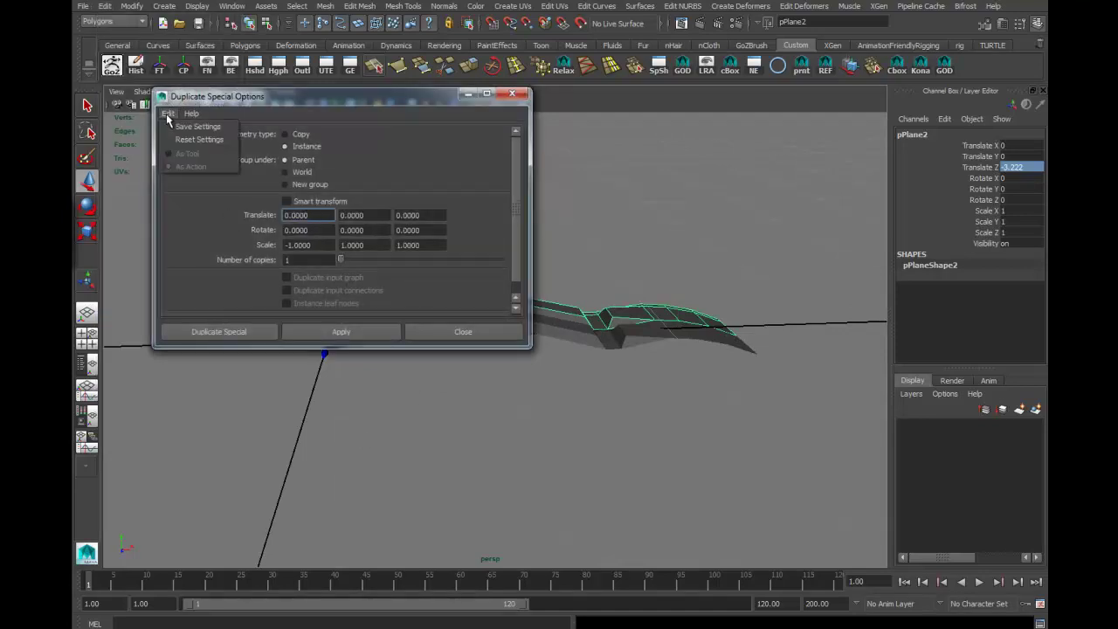
pyautogui.click(190, 139)
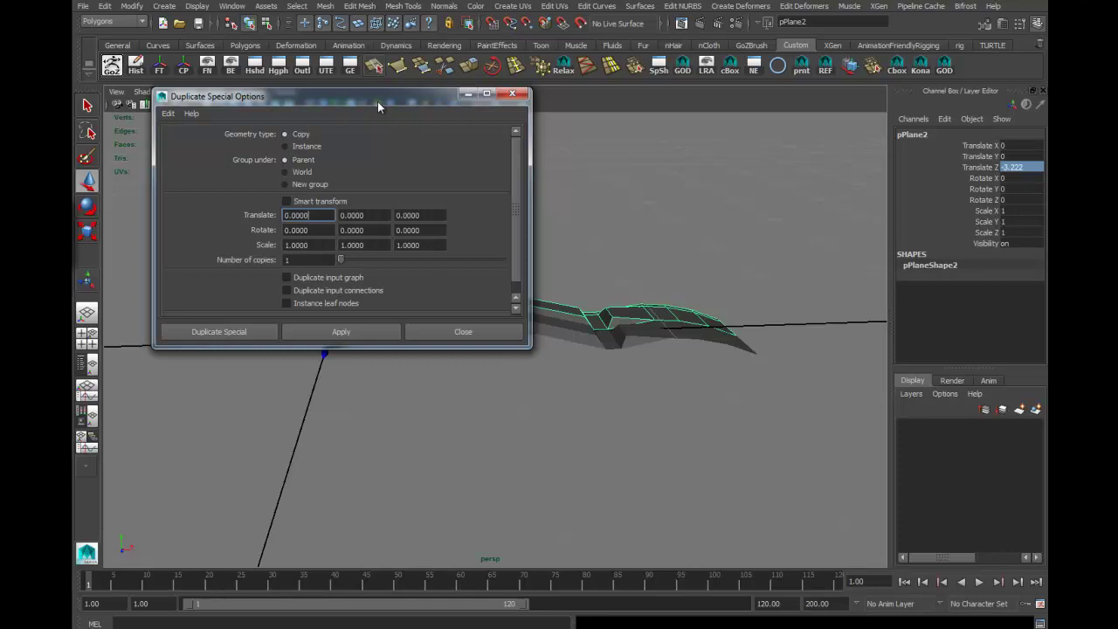
pyautogui.moveTo(377, 101); pyautogui.dragTo(839, 83)
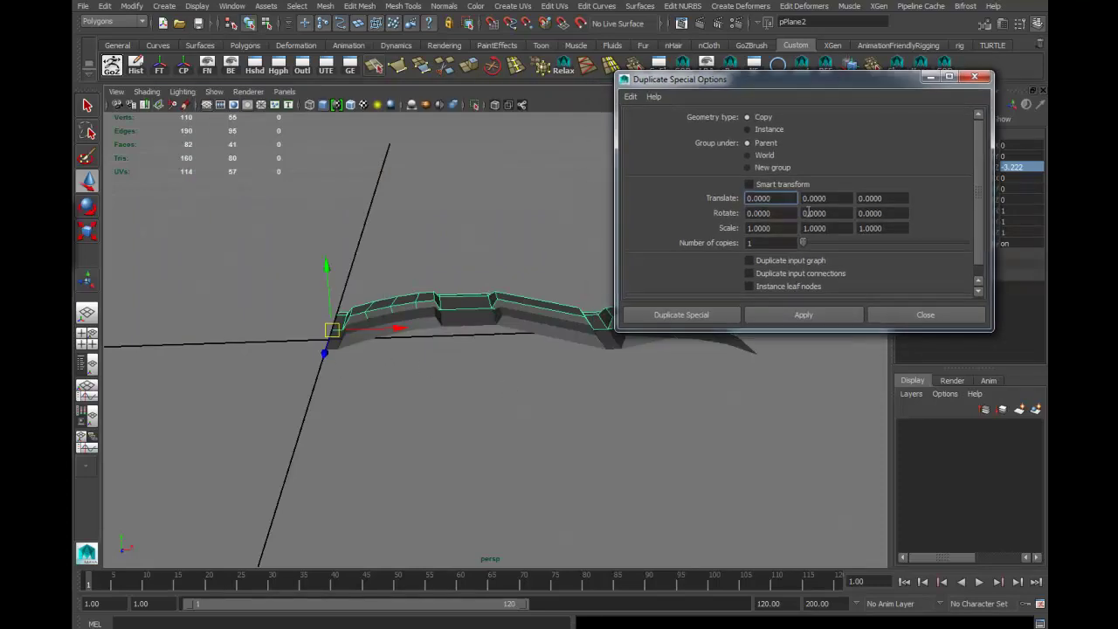
pyautogui.click(892, 198)
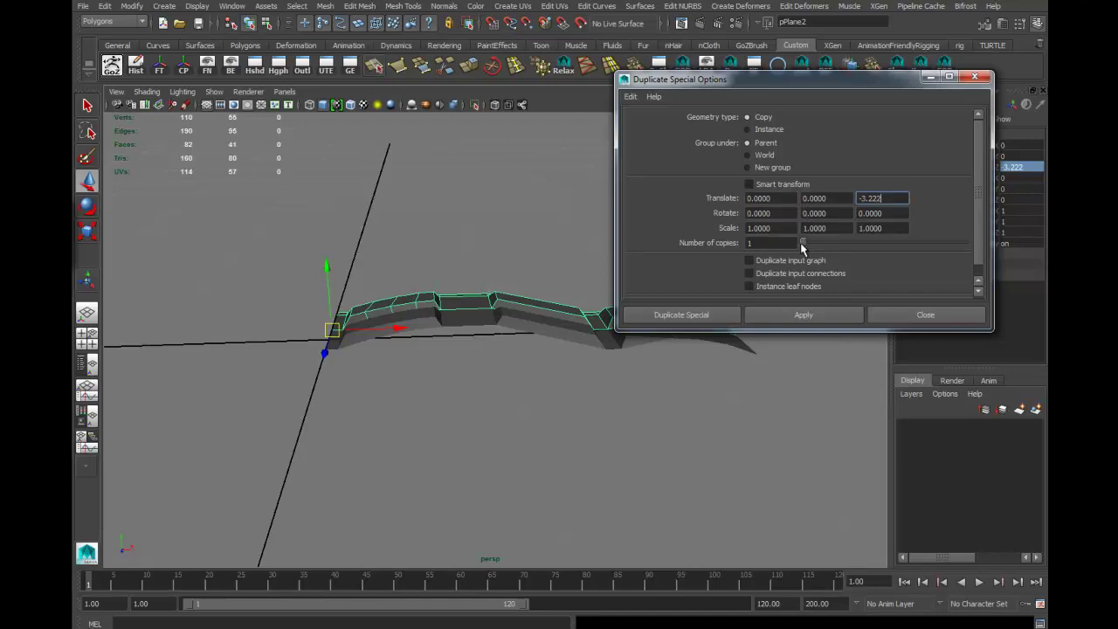
pyautogui.click(764, 243)
pyautogui.write('58')
pyautogui.press('Return')
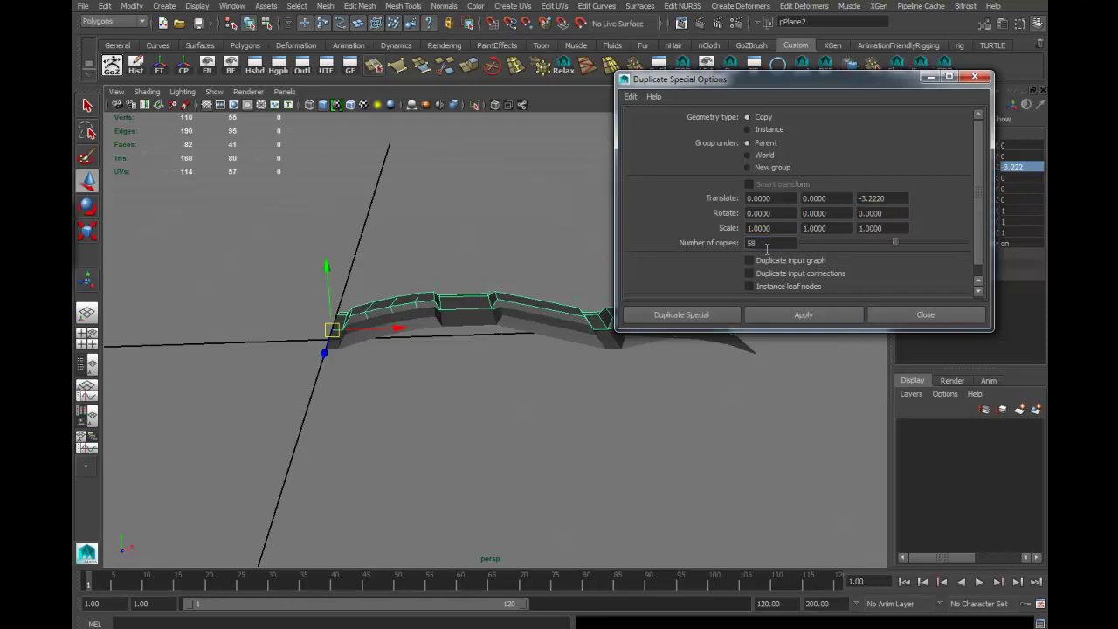
pyautogui.click(683, 314)
# Combine all the strips into one mesh and delete its construction history.
pyautogui.keyDown('alt'); pyautogui.moveTo(588, 449); pyautogui.dragTo(545, 413); pyautogui.keyUp('alt')
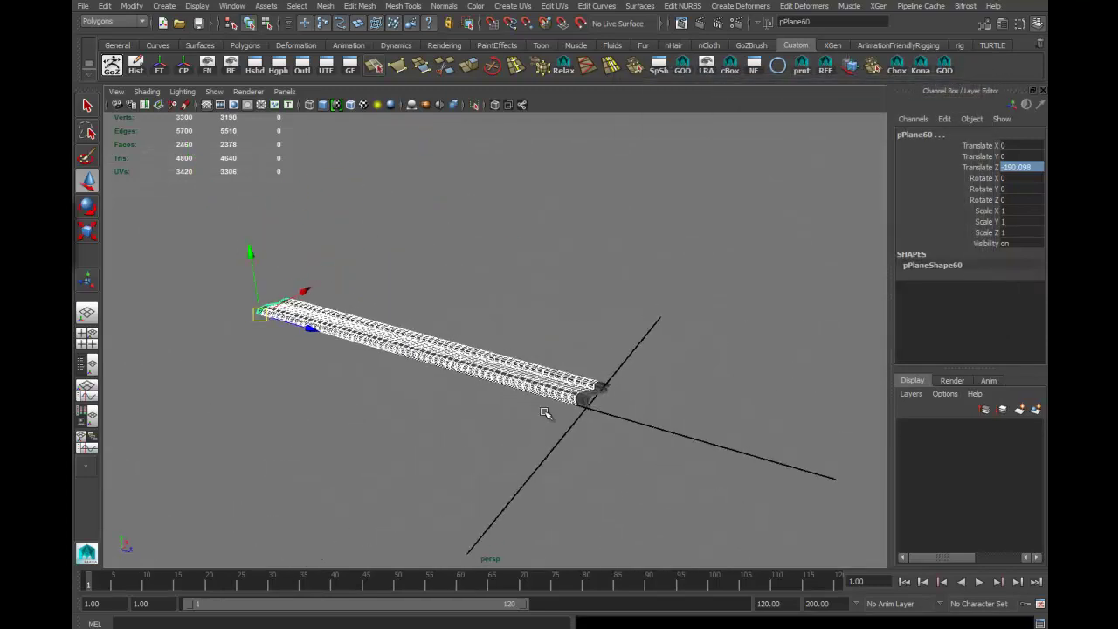
pyautogui.moveTo(211, 289); pyautogui.dragTo(735, 486)
pyautogui.keyDown('alt'); pyautogui.moveTo(710, 446); pyautogui.dragTo(511, 390); pyautogui.keyUp('alt')
pyautogui.keyDown('alt'); pyautogui.moveTo(512, 390); pyautogui.dragTo(701, 444, button='right'); pyautogui.keyUp('alt')
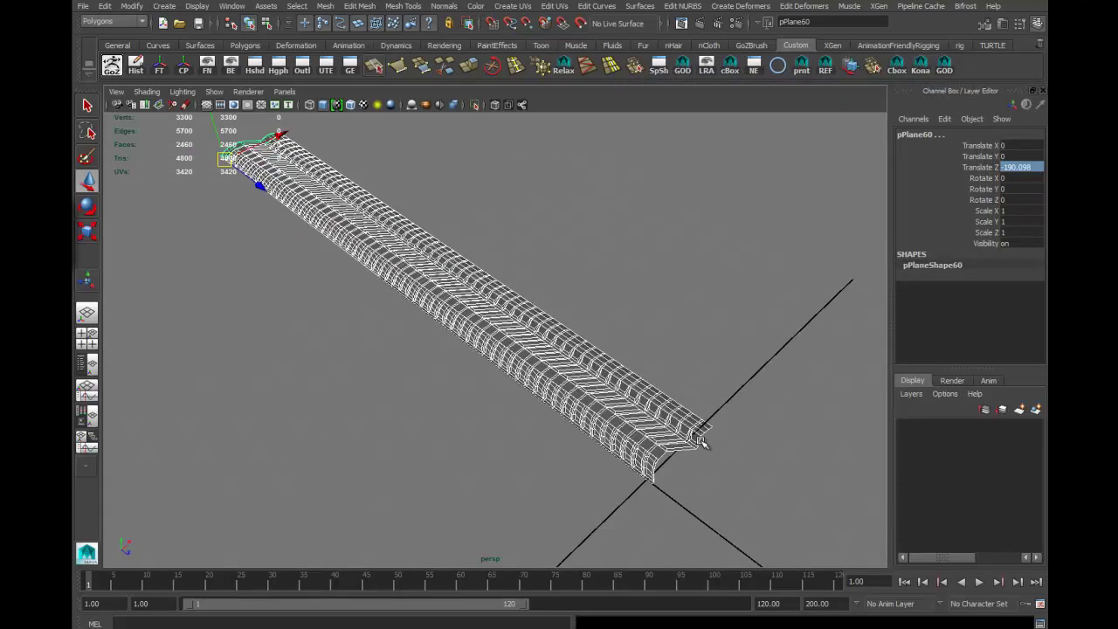
pyautogui.click(325, 5)
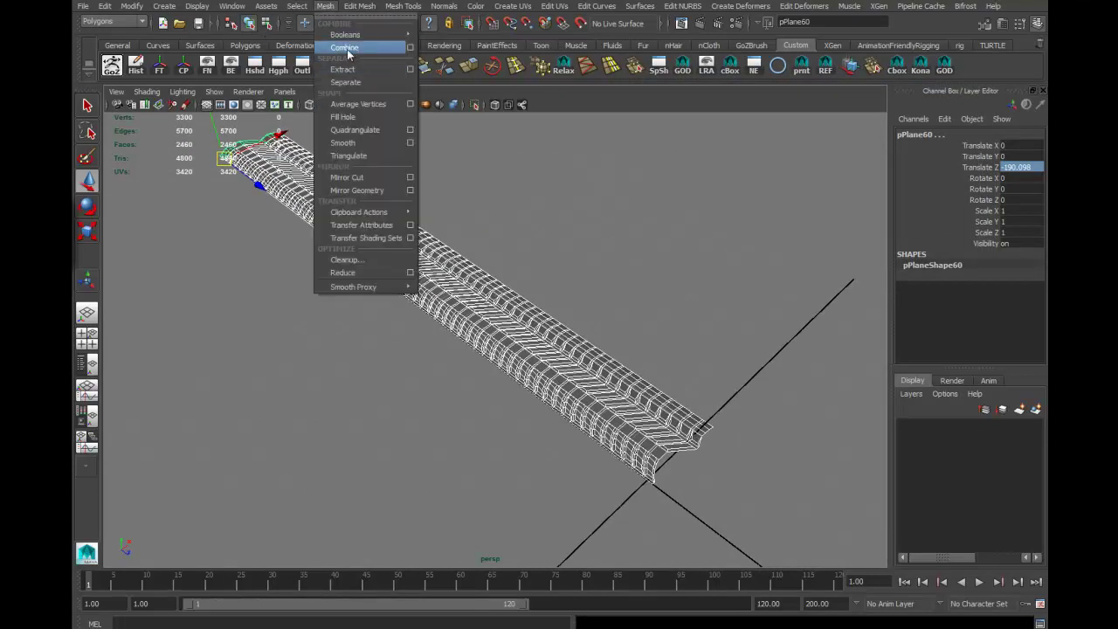
pyautogui.click(347, 46)
pyautogui.keyDown('alt'); pyautogui.moveTo(561, 375); pyautogui.dragTo(524, 410); pyautogui.keyUp('alt')
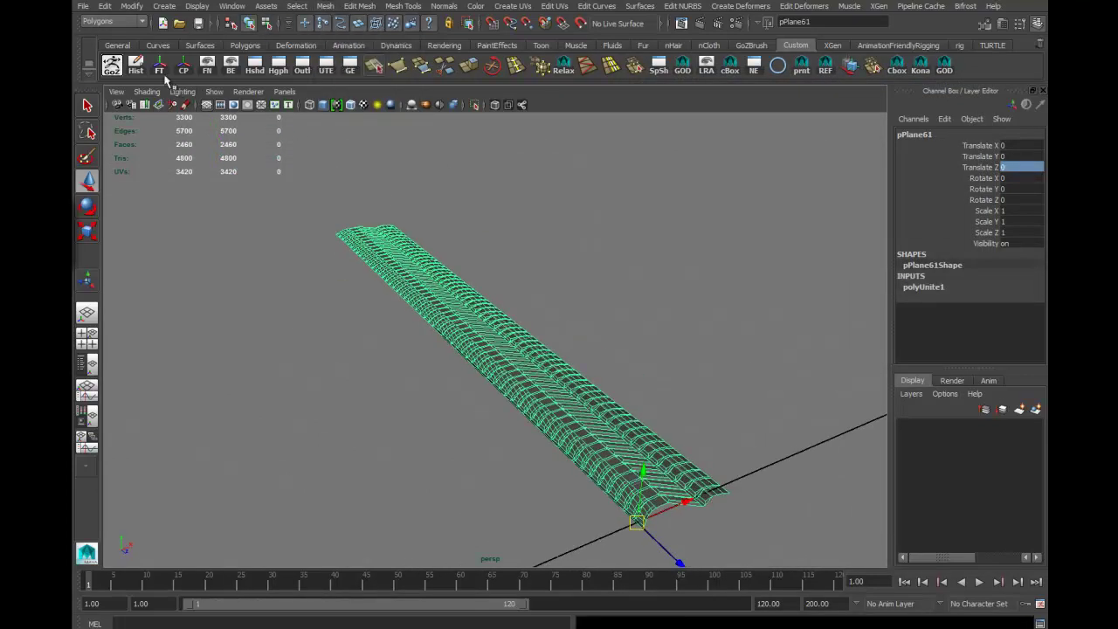
pyautogui.click(136, 67)
# Merge the combined mesh's overlapping border vertices using a very small distance threshold.
pyautogui.click(359, 6)
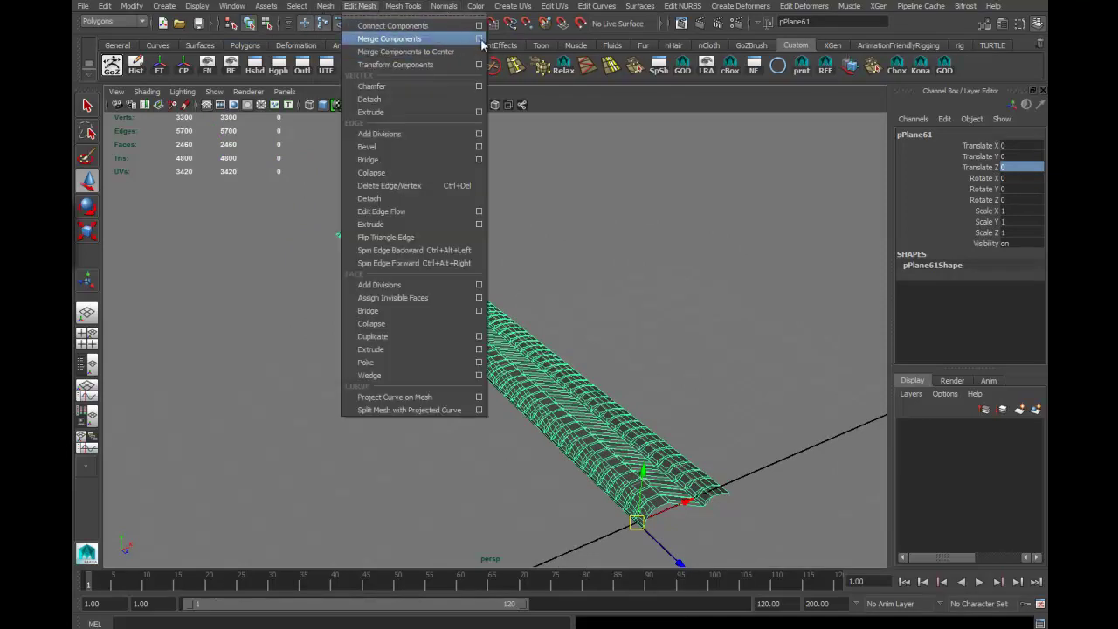
pyautogui.click(479, 39)
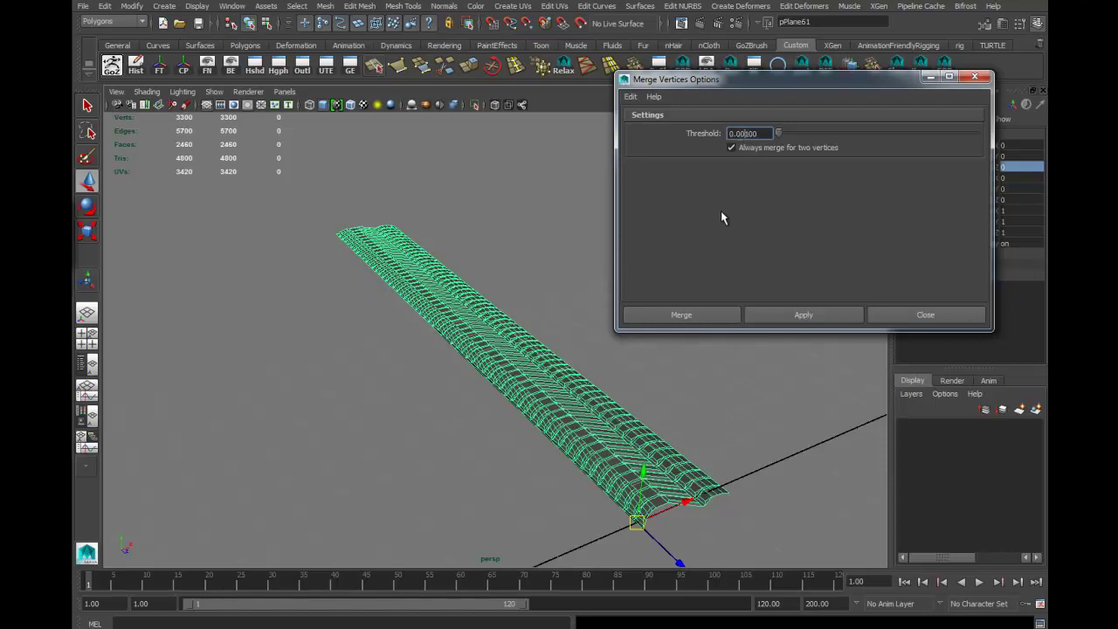
pyautogui.press('Return')
pyautogui.click(696, 315)
pyautogui.keyDown('alt'); pyautogui.moveTo(756, 444); pyautogui.dragTo(615, 339); pyautogui.keyUp('alt')
pyautogui.moveTo(567, 312); pyautogui.dragTo(618, 289, button='right')
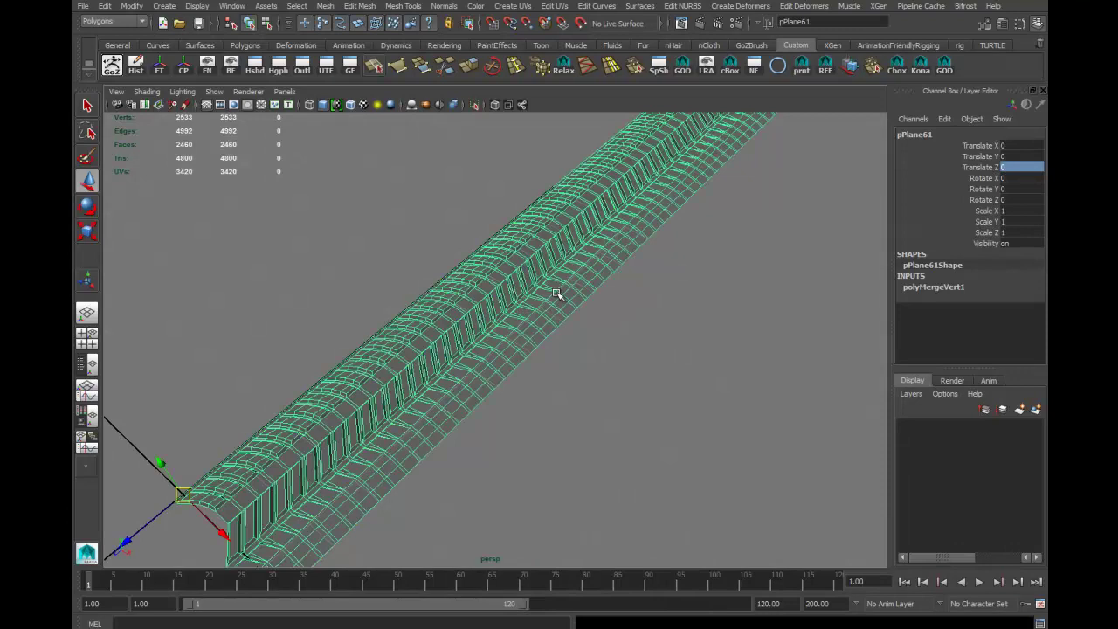
pyautogui.keyDown('alt'); pyautogui.moveTo(675, 394); pyautogui.dragTo(626, 418); pyautogui.keyUp('alt')
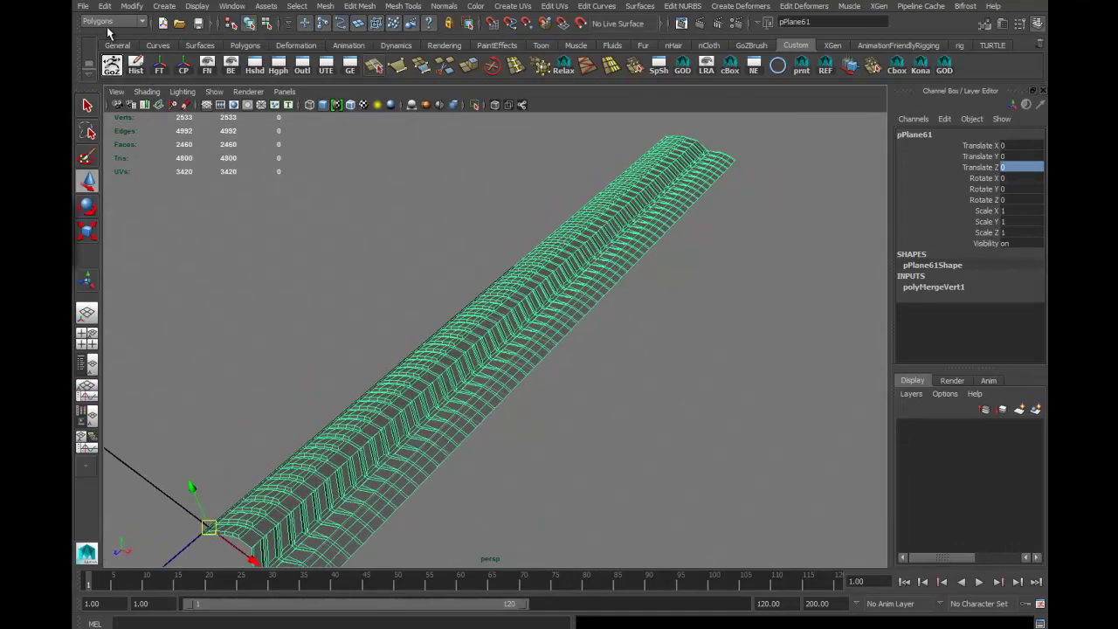
# Switch to the Animation tool set and add a nonlinear Bend deformer to the merged mesh.
pyautogui.click(111, 21)
pyautogui.click(105, 34)
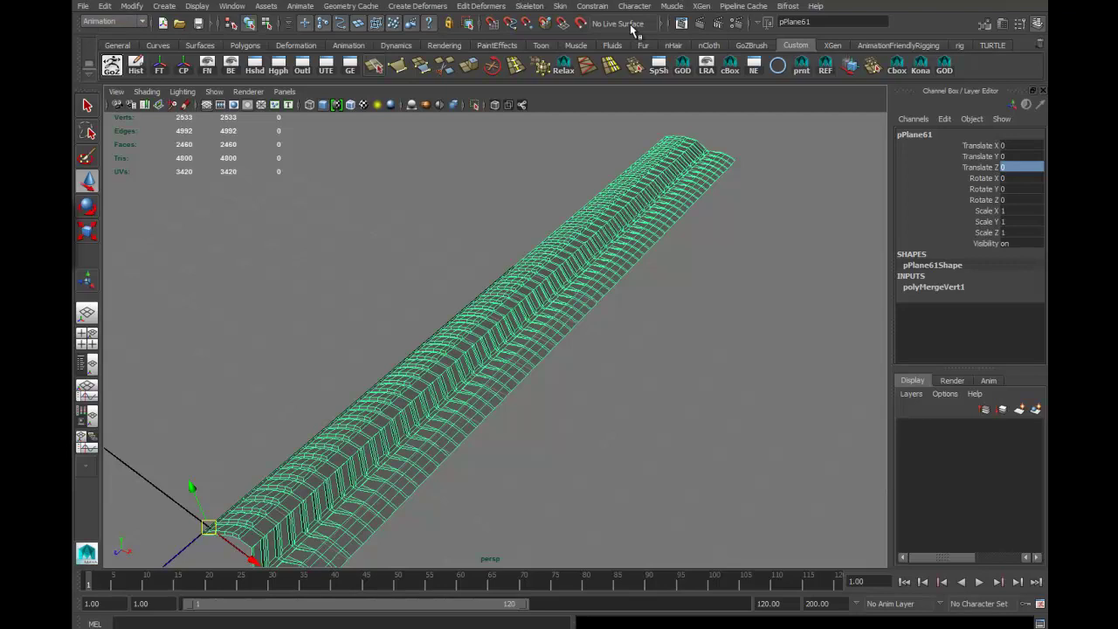
pyautogui.click(473, 9)
pyautogui.moveTo(417, 6)
pyautogui.moveTo(422, 106)
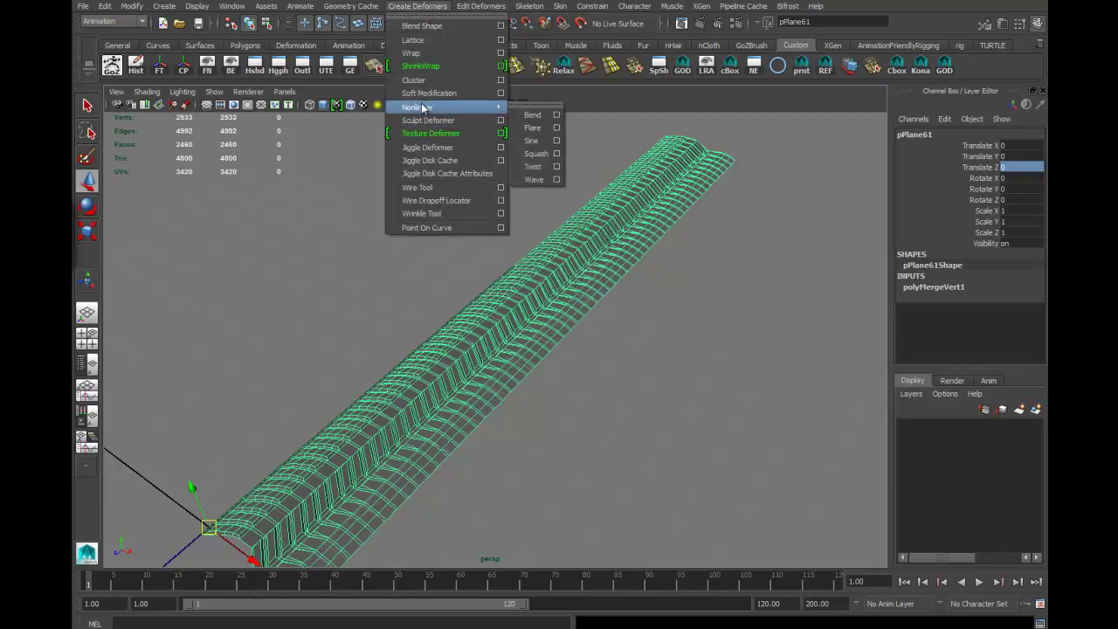
pyautogui.click(531, 115)
# Rotate the bend handle to -90 degrees about X so it runs along the mesh, and show its manipulator.
pyautogui.keyDown('alt'); pyautogui.moveTo(664, 314); pyautogui.dragTo(415, 320); pyautogui.keyUp('alt')
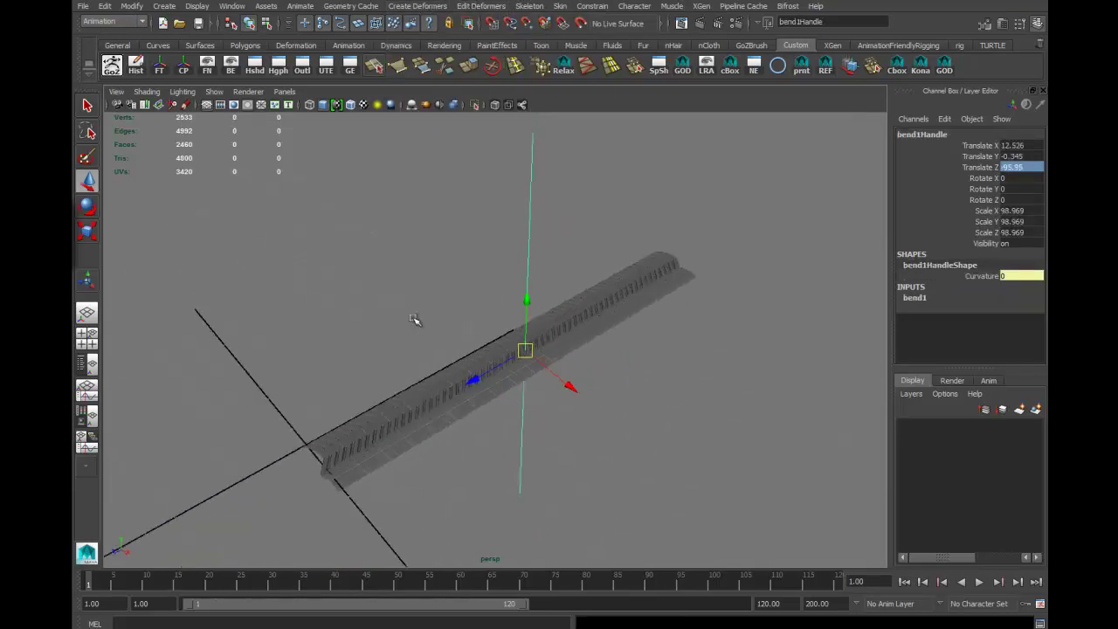
pyautogui.click(89, 209)
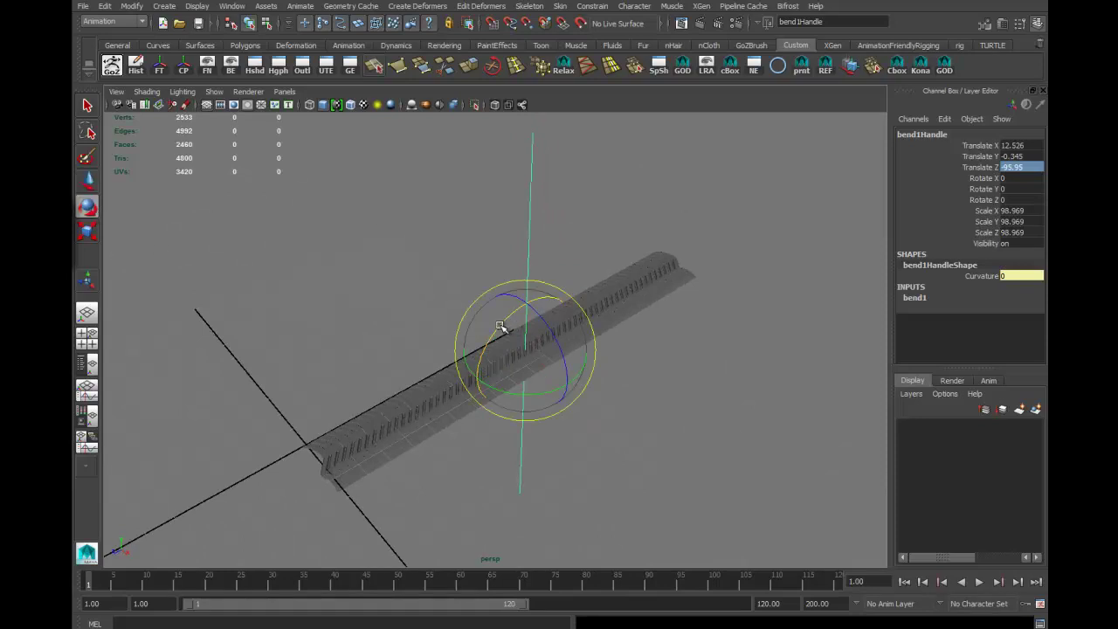
pyautogui.moveTo(501, 326); pyautogui.dragTo(595, 340)
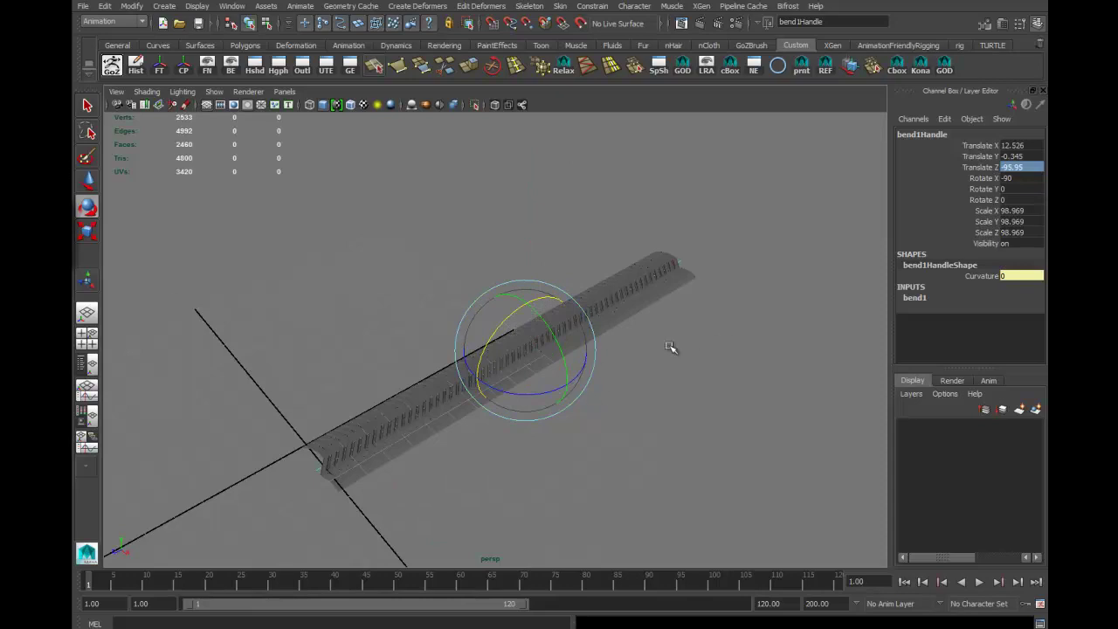
pyautogui.press('t')
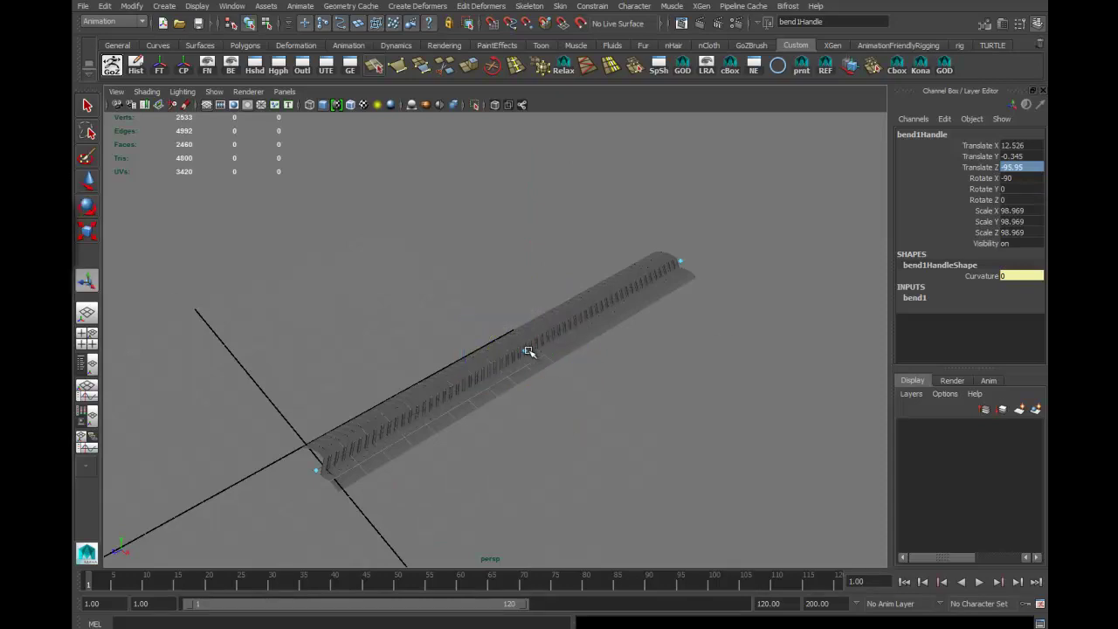
# Raise the bend's curvature to about 180 so the strip curls into an almost closed ring.
pyautogui.moveTo(528, 350); pyautogui.dragTo(635, 444)
pyautogui.keyDown('alt'); pyautogui.moveTo(536, 392); pyautogui.dragTo(629, 428); pyautogui.keyUp('alt')
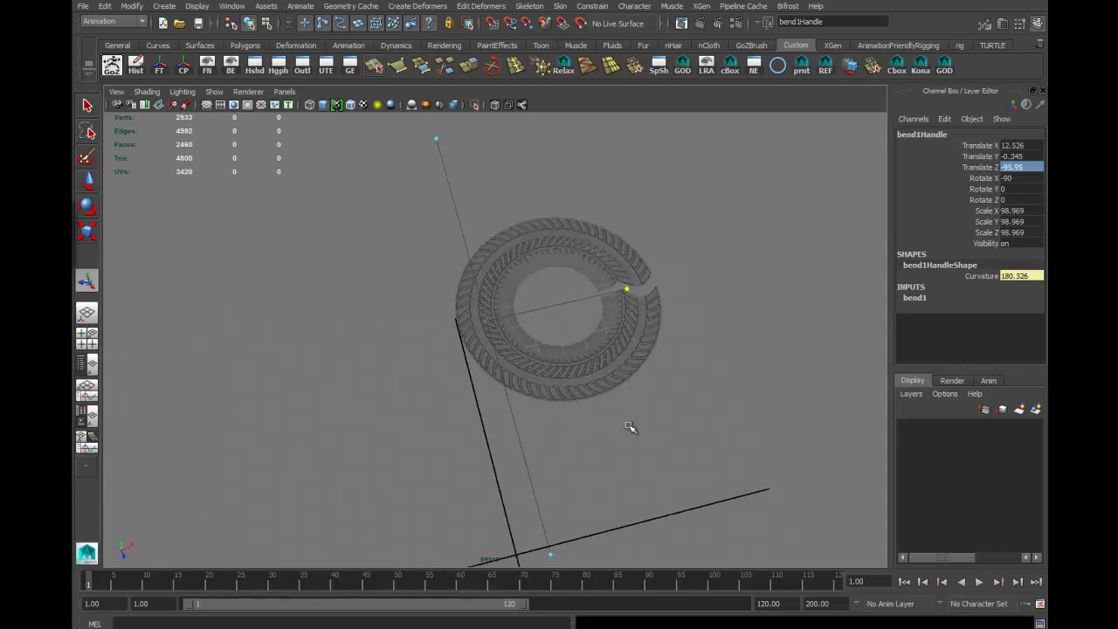
pyautogui.keyDown('alt'); pyautogui.moveTo(629, 426); pyautogui.dragTo(699, 454, button='right'); pyautogui.keyUp('alt')
pyautogui.keyDown('alt'); pyautogui.moveTo(698, 454); pyautogui.dragTo(589, 479); pyautogui.keyUp('alt')
pyautogui.keyDown('alt'); pyautogui.moveTo(568, 381); pyautogui.dragTo(700, 419, button='right'); pyautogui.keyUp('alt')
pyautogui.keyDown('alt'); pyautogui.moveTo(635, 344); pyautogui.dragTo(584, 406, button='middle'); pyautogui.keyUp('alt')
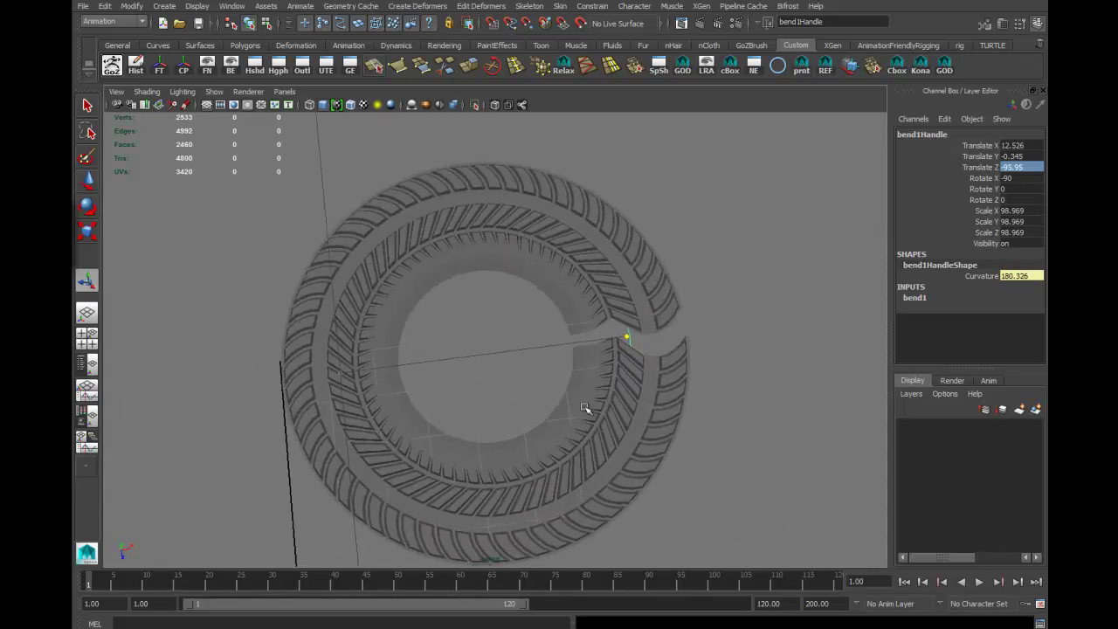
# In the top view, check the gap in wireframe and increase the bend's curvature to about 184.2 to bring the ring's ends together.
pyautogui.press('space')
pyautogui.moveTo(570, 341); pyautogui.dragTo(524, 341)
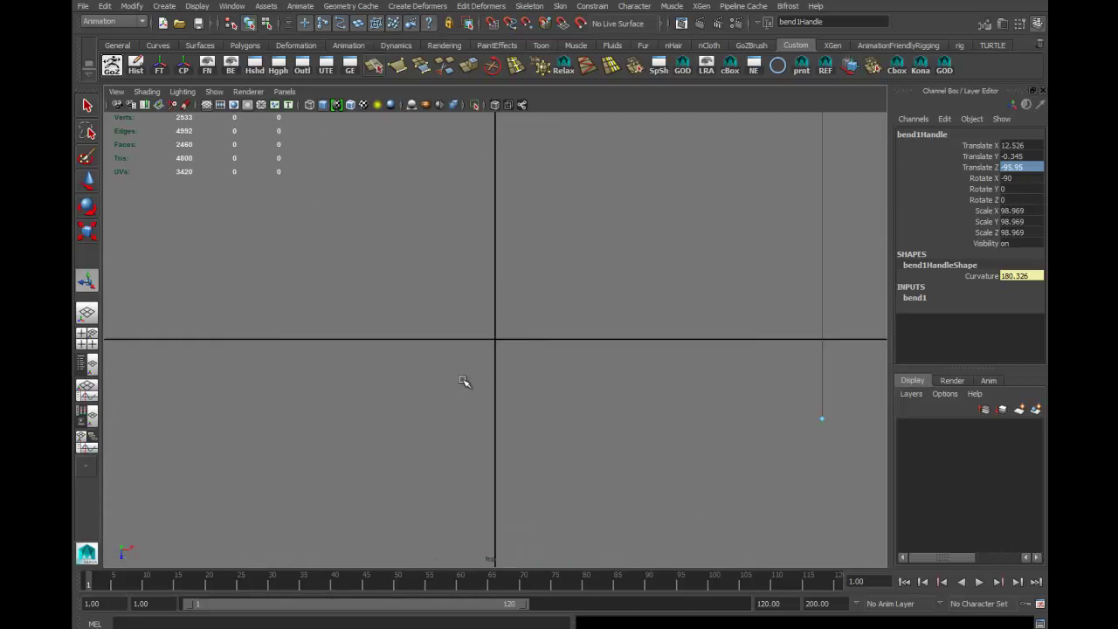
pyautogui.keyDown('alt'); pyautogui.moveTo(730, 358); pyautogui.dragTo(589, 364, button='right'); pyautogui.keyUp('alt')
pyautogui.press('f')
pyautogui.keyDown('alt'); pyautogui.moveTo(803, 383); pyautogui.dragTo(563, 392, button='middle'); pyautogui.keyUp('alt')
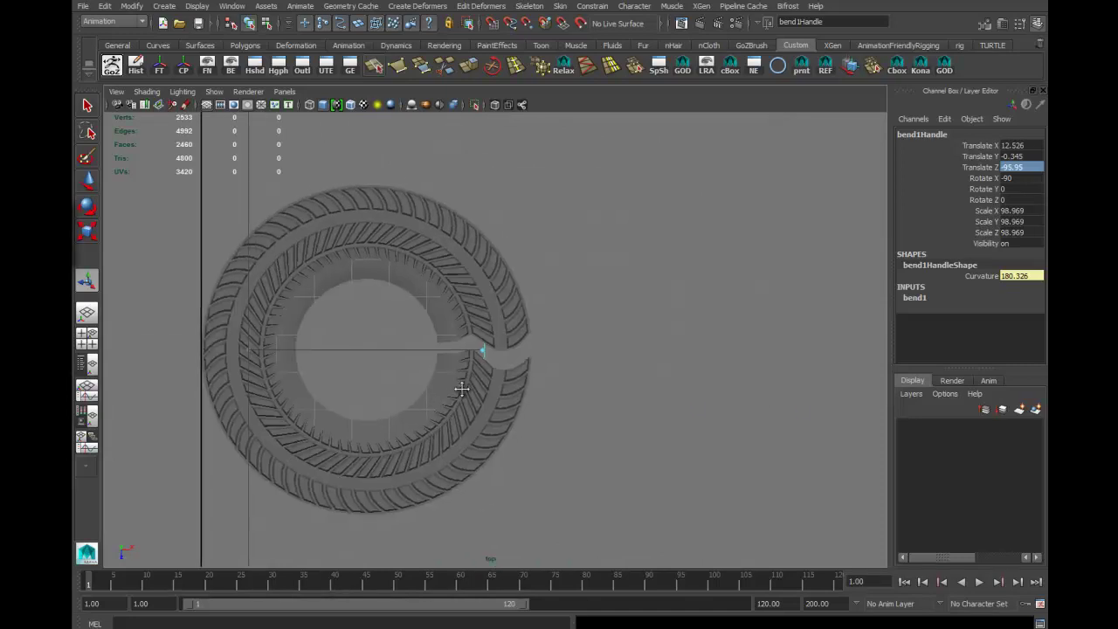
pyautogui.keyDown('alt'); pyautogui.moveTo(567, 395); pyautogui.dragTo(1043, 442, button='right'); pyautogui.keyUp('alt')
pyautogui.keyDown('alt'); pyautogui.moveTo(509, 434); pyautogui.dragTo(578, 389, button='middle'); pyautogui.keyUp('alt')
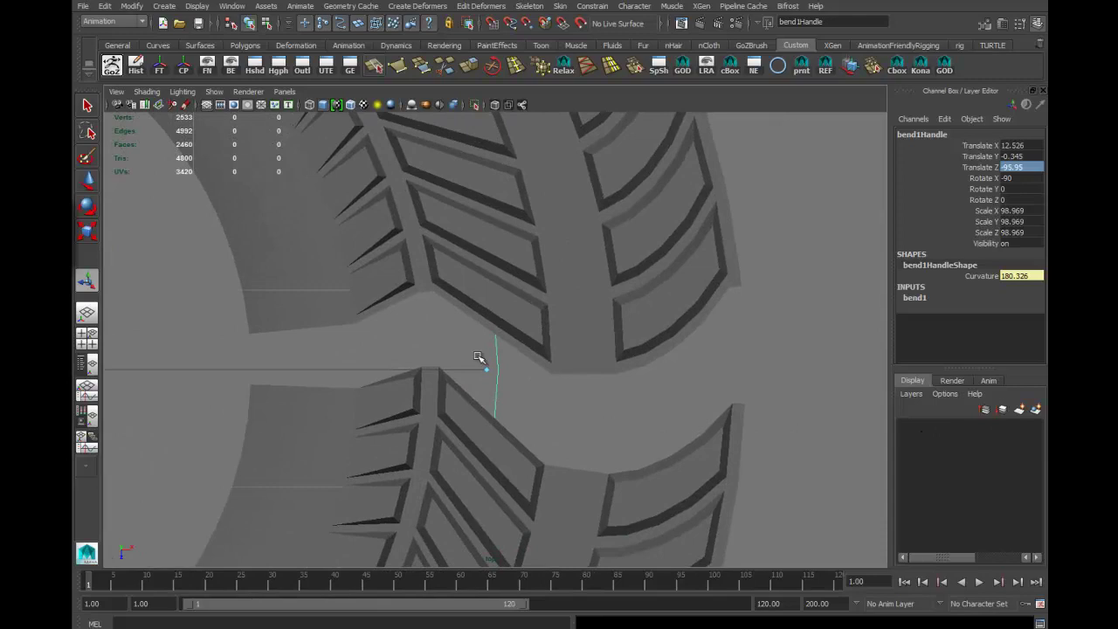
pyautogui.press('4')
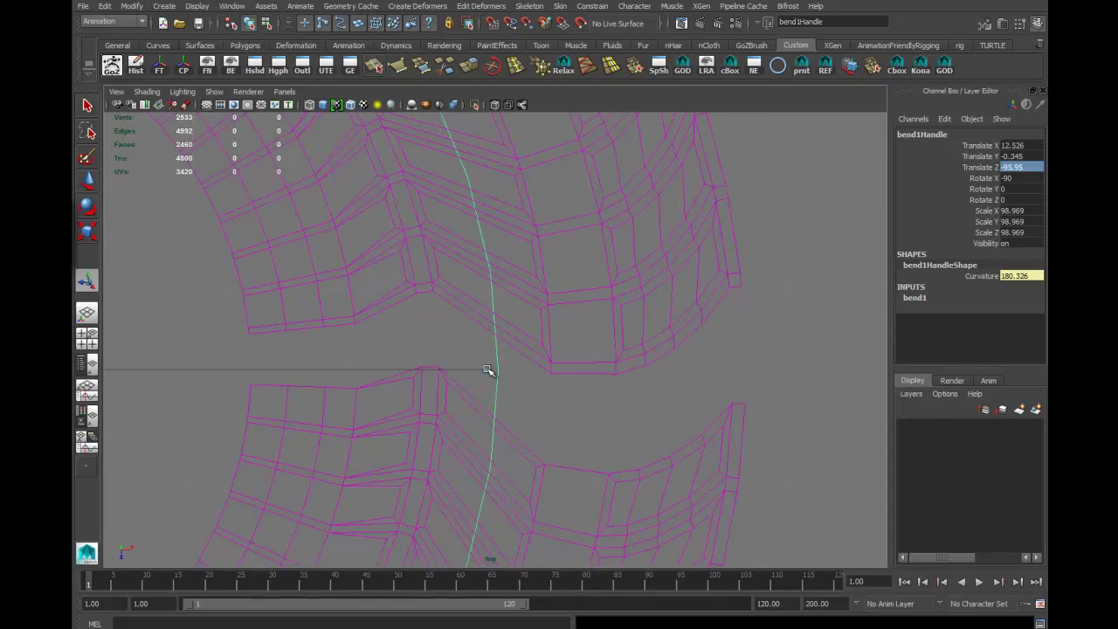
pyautogui.moveTo(487, 370); pyautogui.dragTo(514, 369, button='middle')
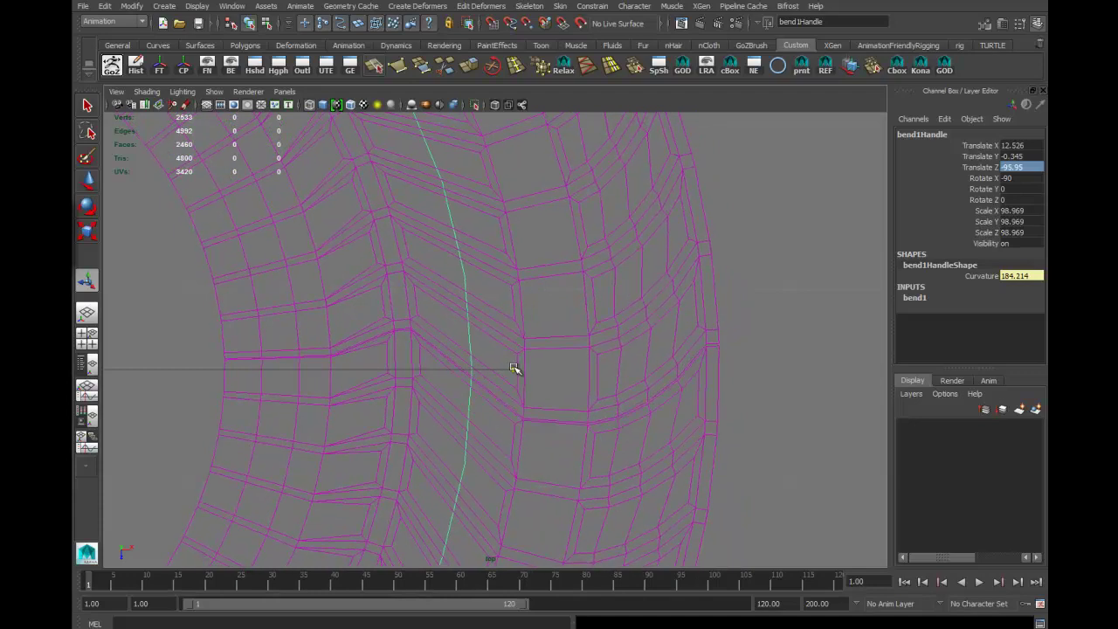
pyautogui.click(922, 302)
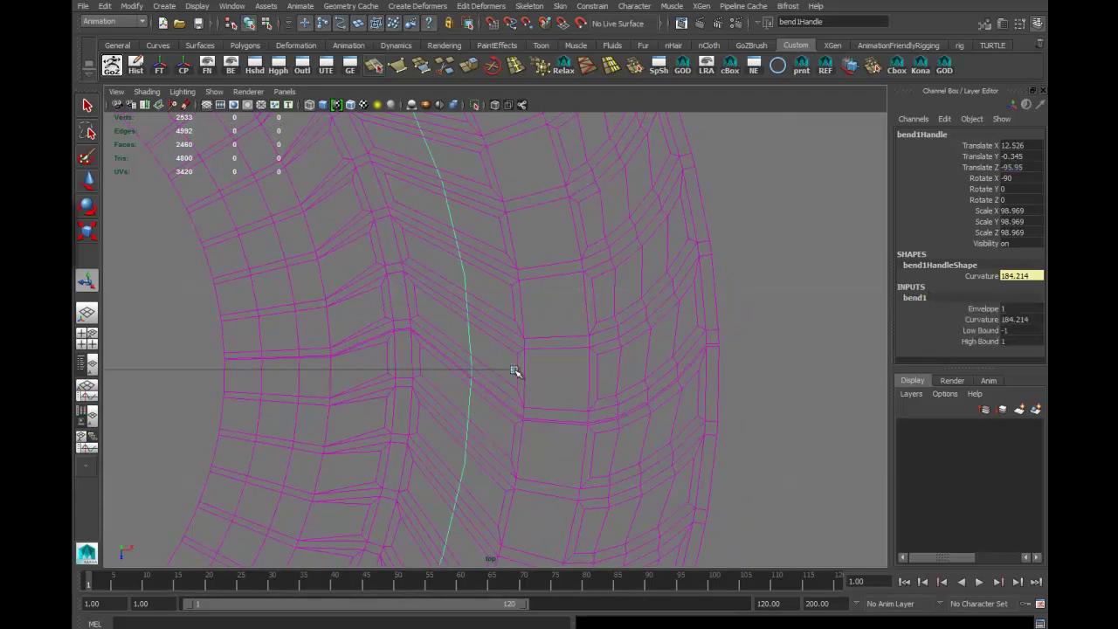
pyautogui.moveTo(516, 372); pyautogui.dragTo(517, 373, button='middle')
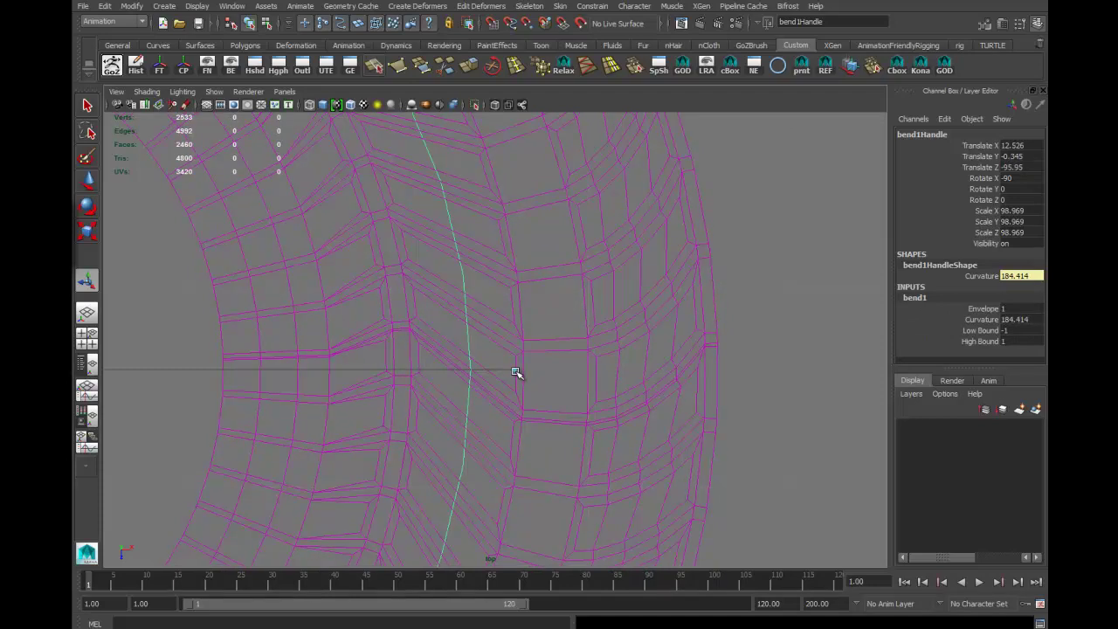
pyautogui.hotkey('ctrl', 'z')
# Fine-tune the bend's curvature to about 184.311 so the border edges line up at the ring's seam.
pyautogui.keyDown('alt'); pyautogui.moveTo(486, 389); pyautogui.dragTo(883, 455, button='right'); pyautogui.keyUp('alt')
pyautogui.keyDown('alt'); pyautogui.moveTo(531, 392); pyautogui.dragTo(612, 423, button='middle'); pyautogui.keyUp('alt')
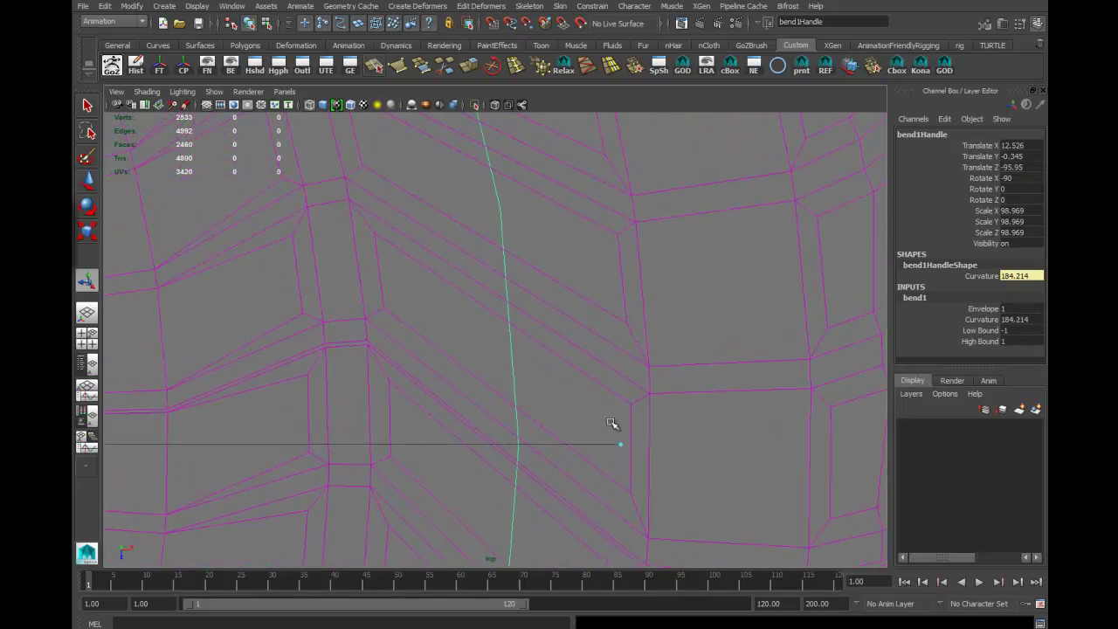
pyautogui.keyDown('alt'); pyautogui.moveTo(539, 397); pyautogui.dragTo(668, 427, button='right'); pyautogui.keyUp('alt')
pyautogui.moveTo(461, 370); pyautogui.dragTo(464, 372, button='middle')
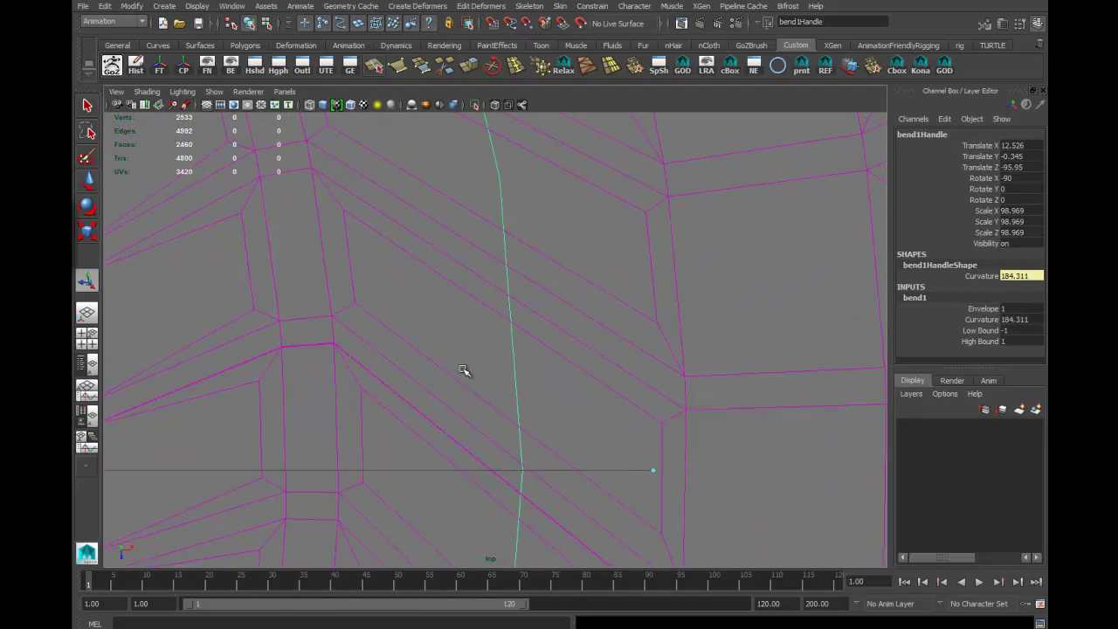
pyautogui.keyDown('alt'); pyautogui.moveTo(493, 394); pyautogui.dragTo(424, 399, button='right'); pyautogui.keyUp('alt')
pyautogui.keyDown('alt'); pyautogui.moveTo(414, 400); pyautogui.dragTo(491, 389, button='middle'); pyautogui.keyUp('alt')
pyautogui.keyDown('alt'); pyautogui.moveTo(492, 390); pyautogui.dragTo(253, 390, button='right'); pyautogui.keyUp('alt')
pyautogui.keyDown('alt'); pyautogui.moveTo(453, 375); pyautogui.dragTo(212, 364, button='right'); pyautogui.keyUp('alt')
pyautogui.scroll(-3, 255, 349)
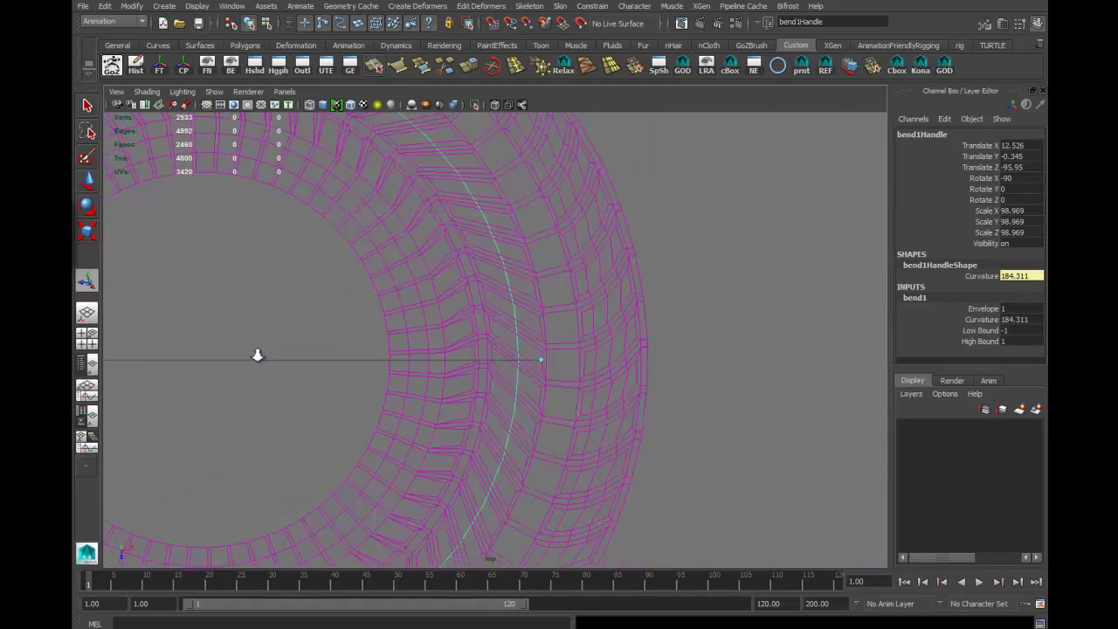
# In the perspective view, rotate the bend handle so the flat ring turns into a wheel with the tread facing outward.
pyautogui.rightClick(397, 244)
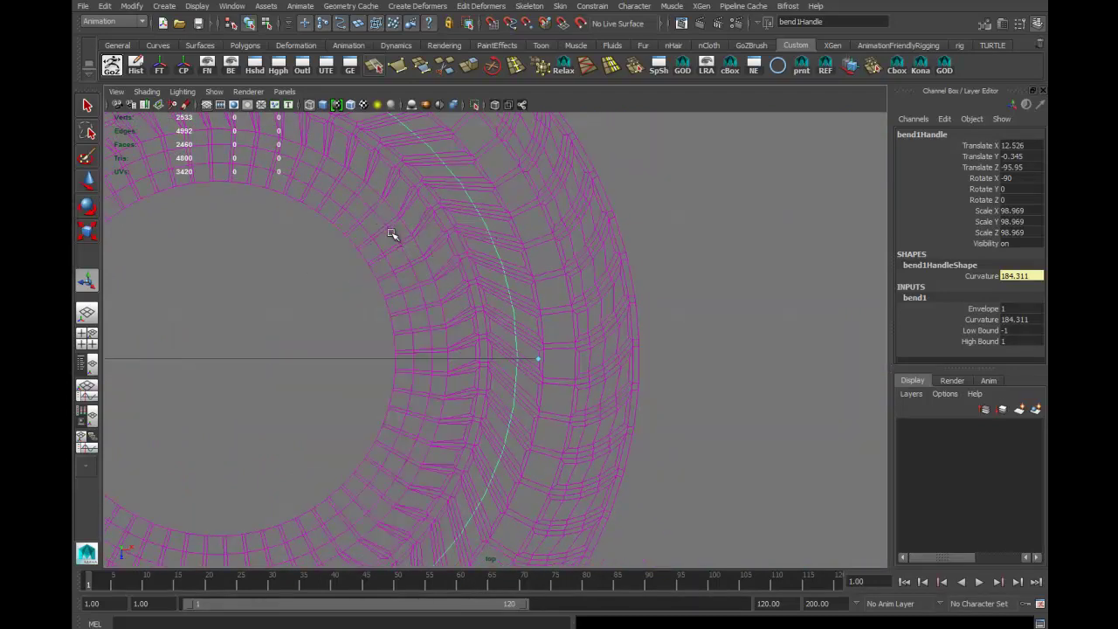
pyautogui.click(393, 232)
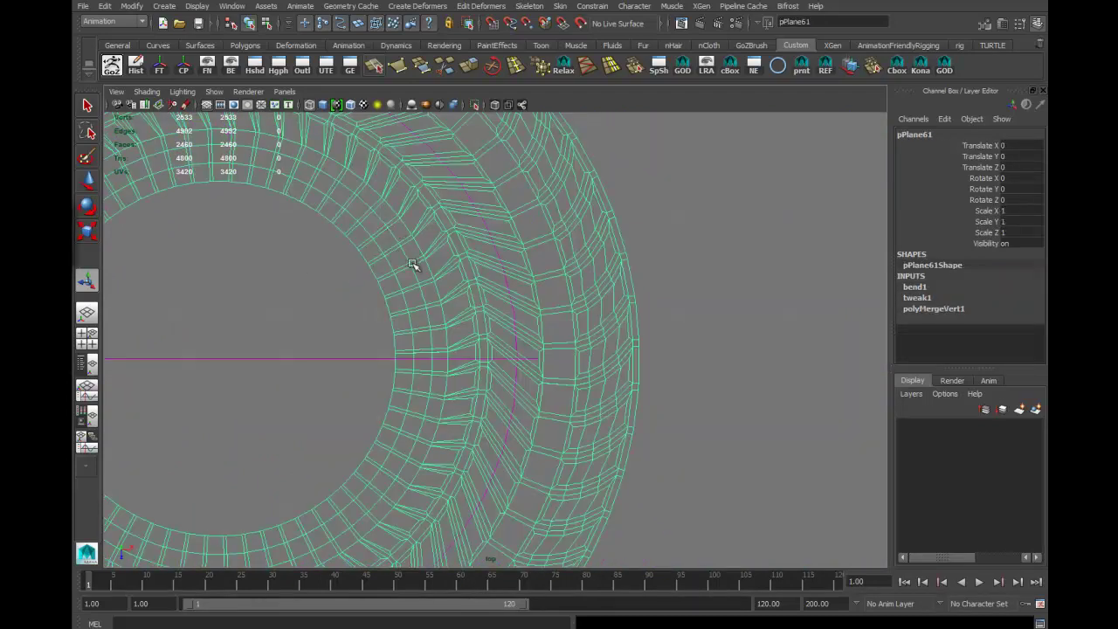
pyautogui.click(294, 355)
pyautogui.press('space')
pyautogui.moveTo(303, 391); pyautogui.dragTo(304, 358)
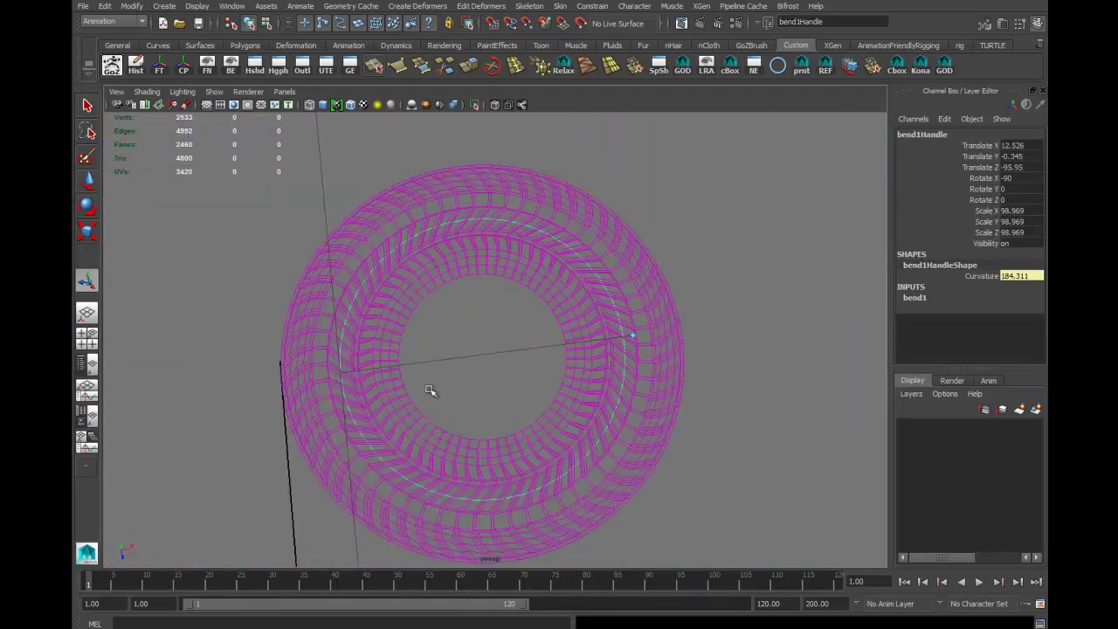
pyautogui.keyDown('alt'); pyautogui.moveTo(434, 392); pyautogui.dragTo(358, 287); pyautogui.keyUp('alt')
pyautogui.keyDown('alt'); pyautogui.moveTo(737, 495); pyautogui.dragTo(654, 454, button='right'); pyautogui.keyUp('alt')
pyautogui.keyDown('alt'); pyautogui.moveTo(654, 454); pyautogui.dragTo(651, 480); pyautogui.keyUp('alt')
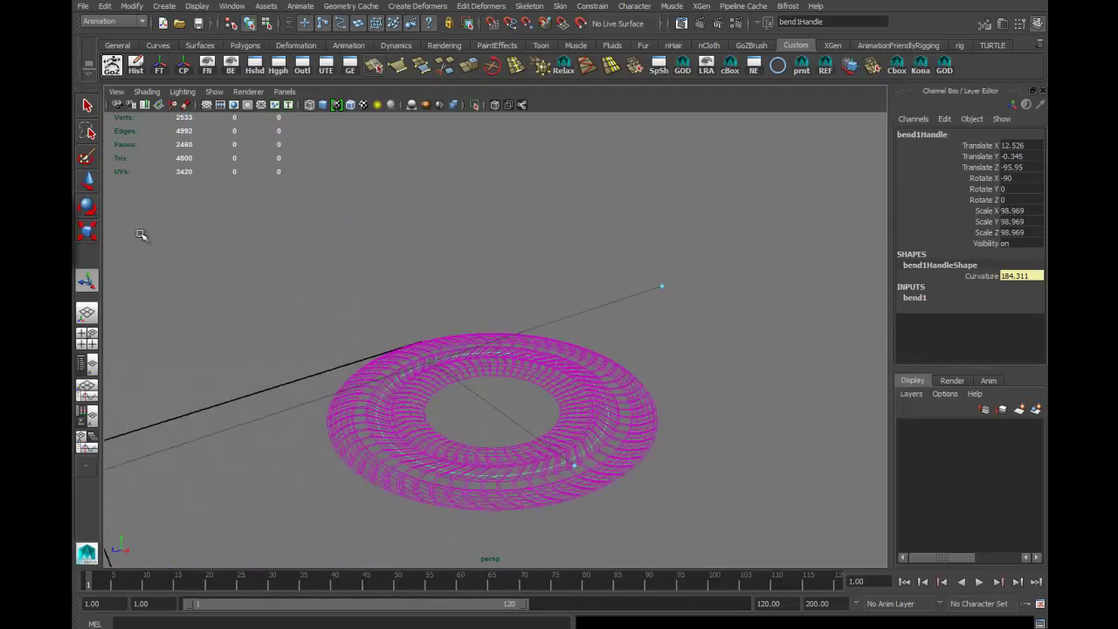
pyautogui.click(88, 206)
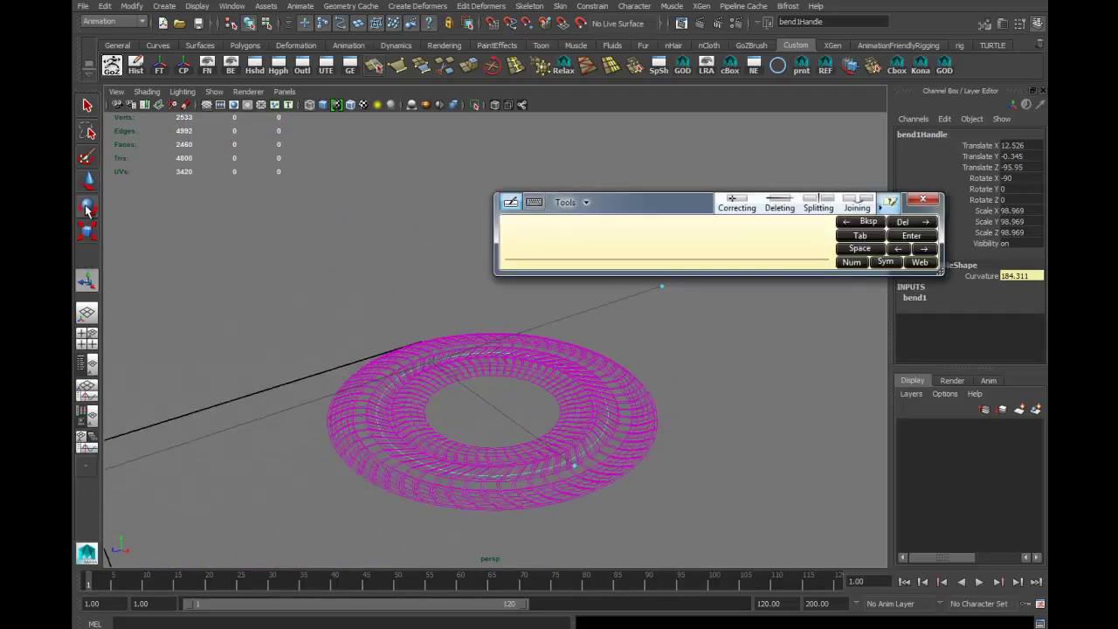
pyautogui.click(922, 200)
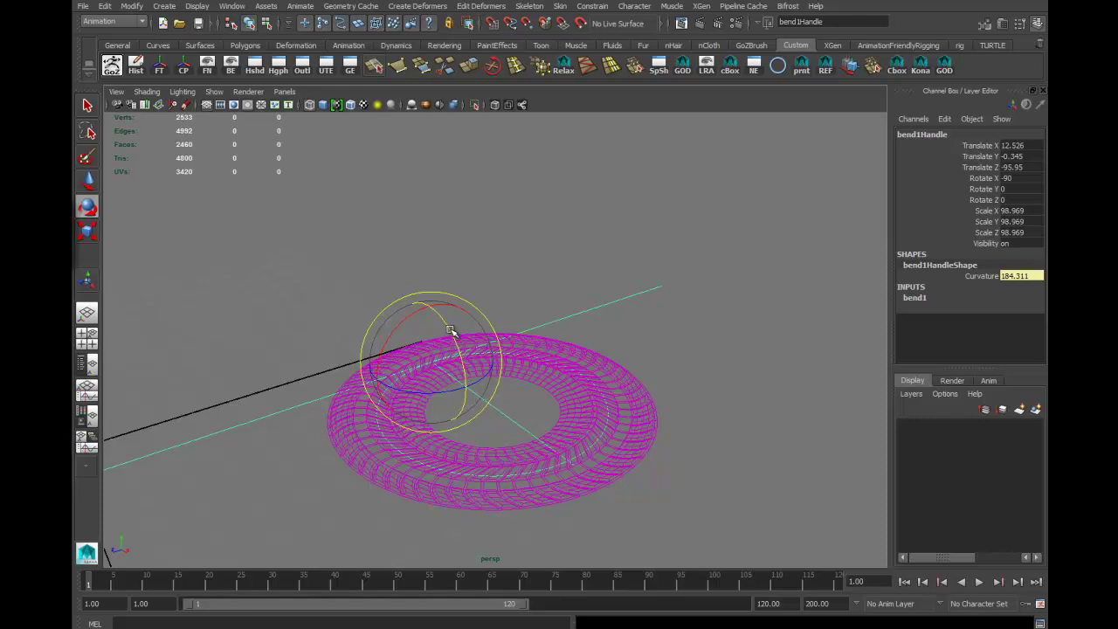
pyautogui.moveTo(450, 330)
pyautogui.mouseDown()
pyautogui.moveTo(458, 424)
pyautogui.moveTo(553, 487)
pyautogui.moveTo(468, 315)
pyautogui.moveTo(474, 344)
pyautogui.moveTo(536, 369)
pyautogui.moveTo(612, 379)
pyautogui.moveTo(524, 407)
pyautogui.moveTo(554, 486)
pyautogui.moveTo(501, 441)
pyautogui.moveTo(502, 374)
pyautogui.mouseUp()
# Select the bent tire mesh and delete its construction history to bake in the deformation.
pyautogui.press('5')
pyautogui.click(492, 369)
pyautogui.press('4')
pyautogui.click(135, 66)
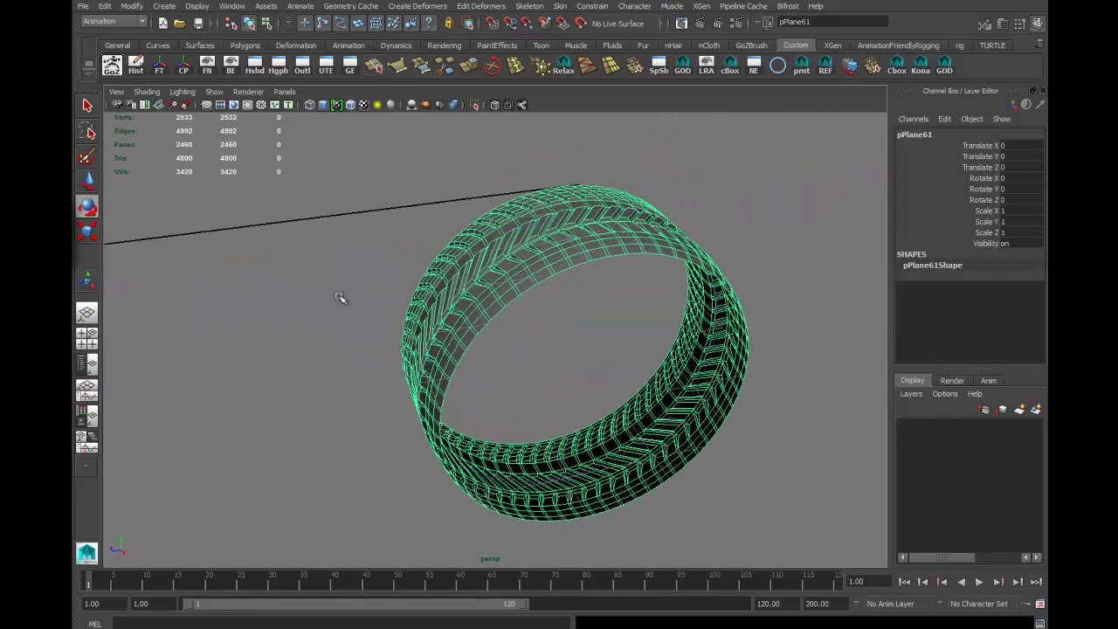
# Select the tire's vertices in a section spanning the seam.
pyautogui.keyDown('alt'); pyautogui.moveTo(665, 291); pyautogui.dragTo(565, 392); pyautogui.keyUp('alt')
pyautogui.keyDown('alt'); pyautogui.moveTo(564, 392); pyautogui.dragTo(642, 405, button='right'); pyautogui.keyUp('alt')
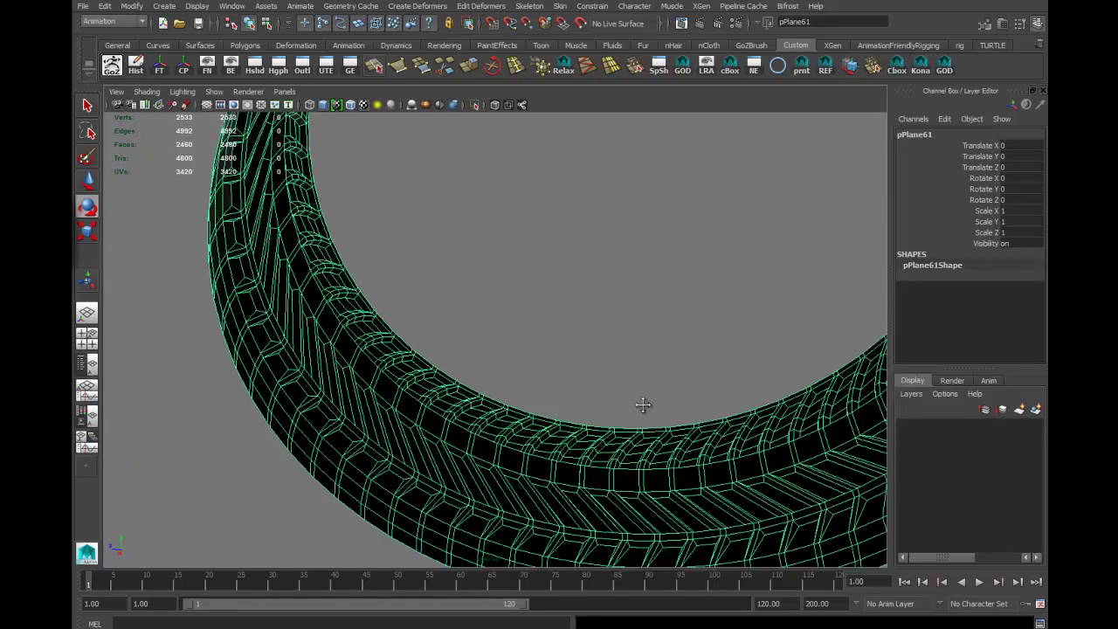
pyautogui.keyDown('alt'); pyautogui.moveTo(643, 404); pyautogui.dragTo(560, 312); pyautogui.keyUp('alt')
pyautogui.moveTo(515, 285); pyautogui.dragTo(463, 286, button='right')
pyautogui.moveTo(407, 137); pyautogui.dragTo(662, 437)
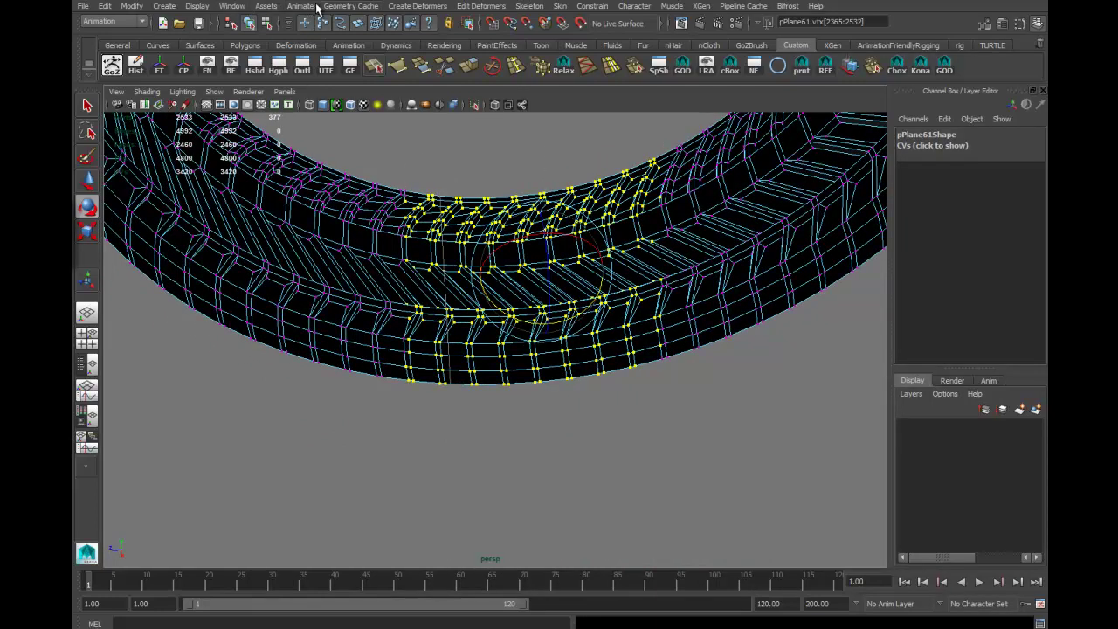
# Switch to the Polygons tool set and merge the selected seam vertices with Merge Components.
pyautogui.click(111, 21)
pyautogui.click(116, 38)
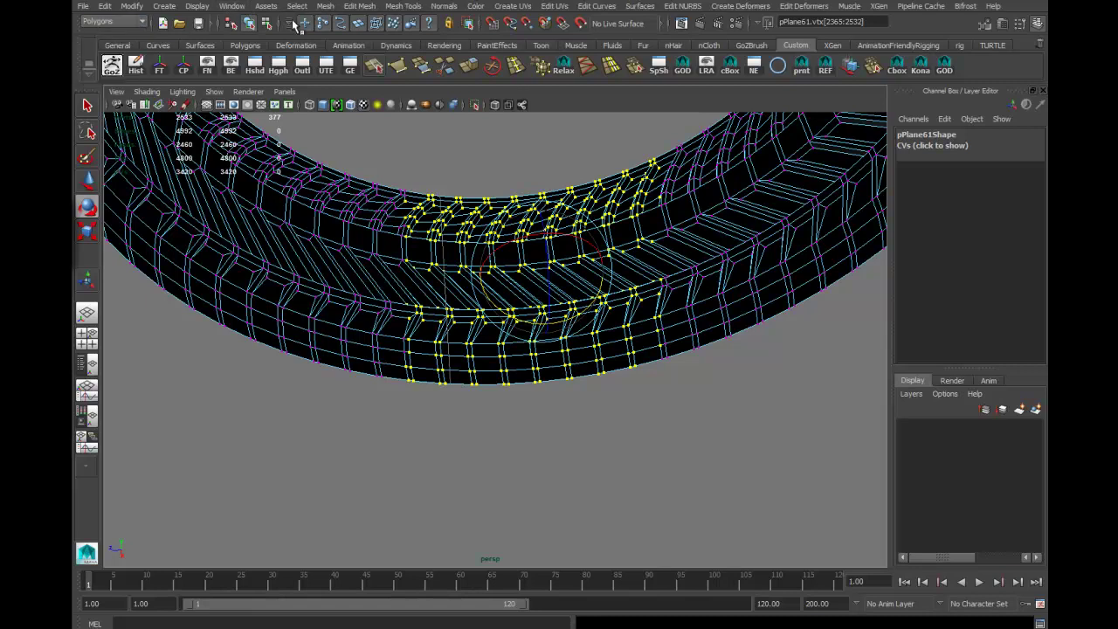
pyautogui.click(360, 6)
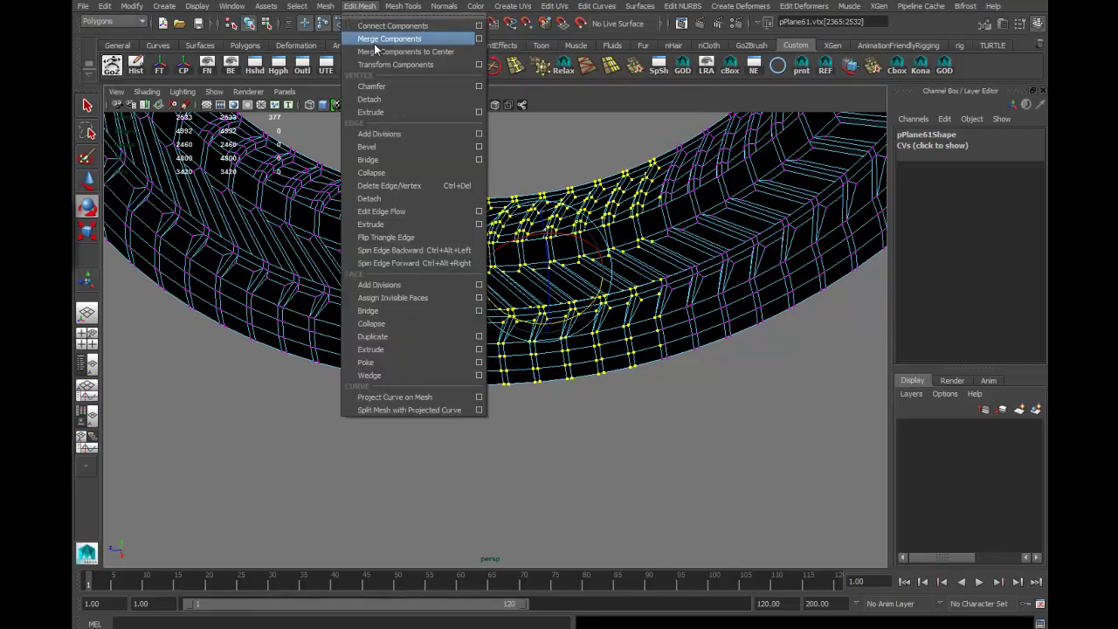
pyautogui.click(375, 40)
# Set the vertex merge distance to 0.01 and inspect the seam.
pyautogui.keyDown('alt'); pyautogui.moveTo(512, 436); pyautogui.dragTo(768, 479, button='right'); pyautogui.keyUp('alt')
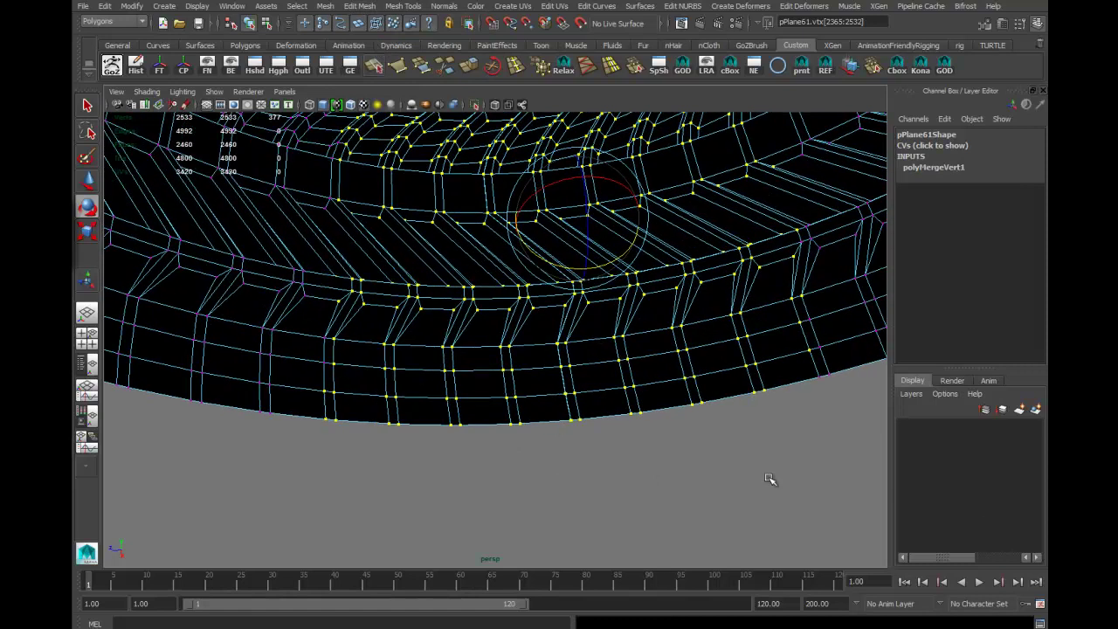
pyautogui.keyDown('alt'); pyautogui.moveTo(560, 491); pyautogui.dragTo(549, 509, button='middle'); pyautogui.keyUp('alt')
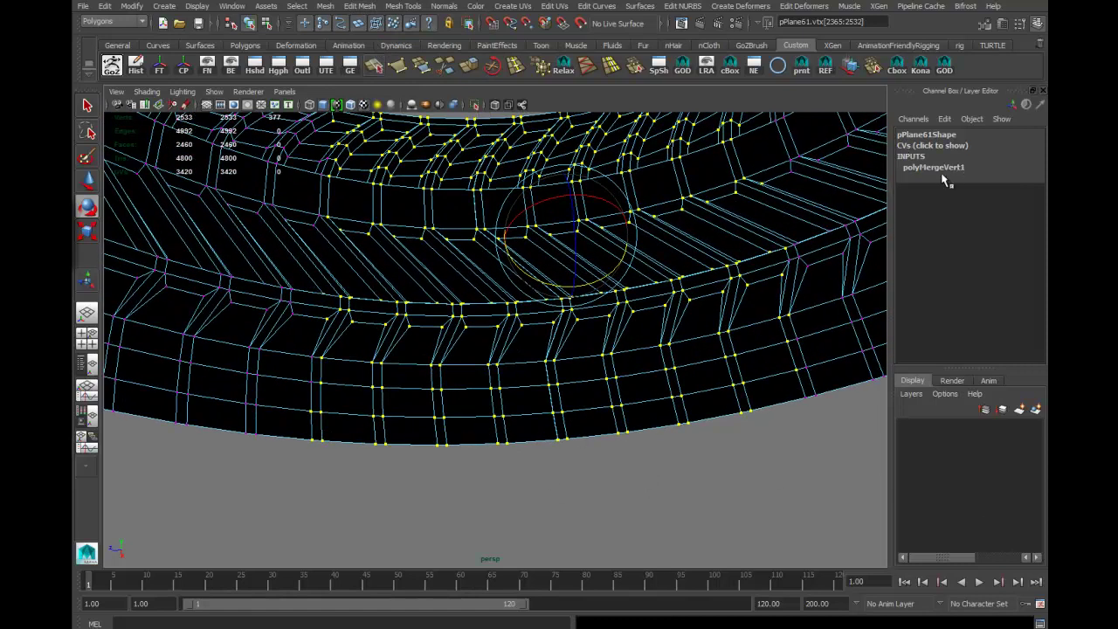
pyautogui.click(941, 168)
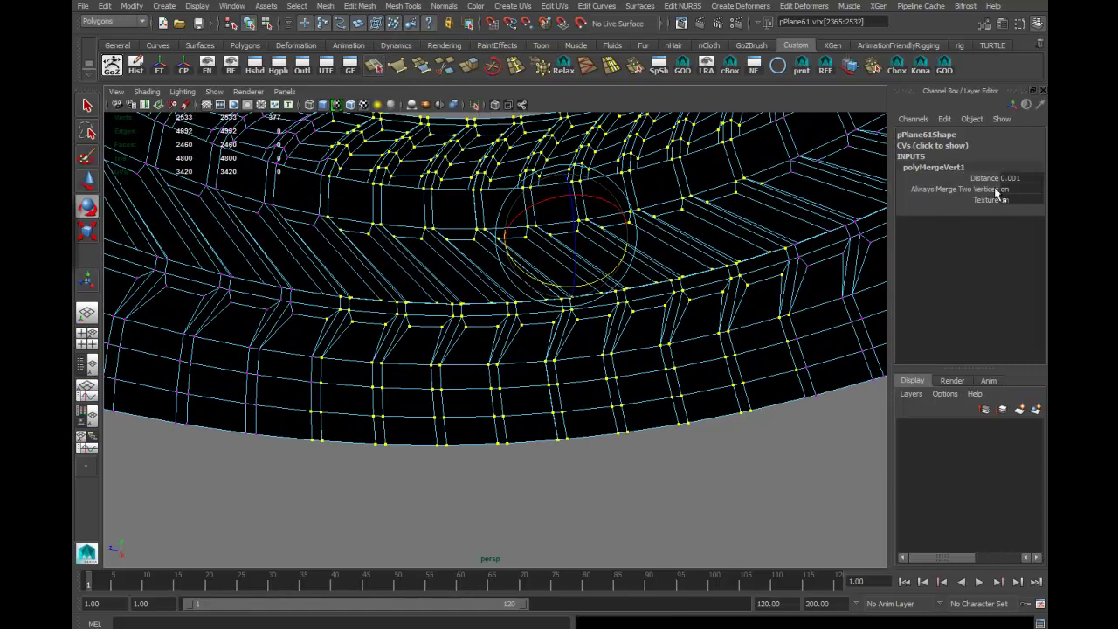
pyautogui.click(1011, 179)
pyautogui.press('Return')
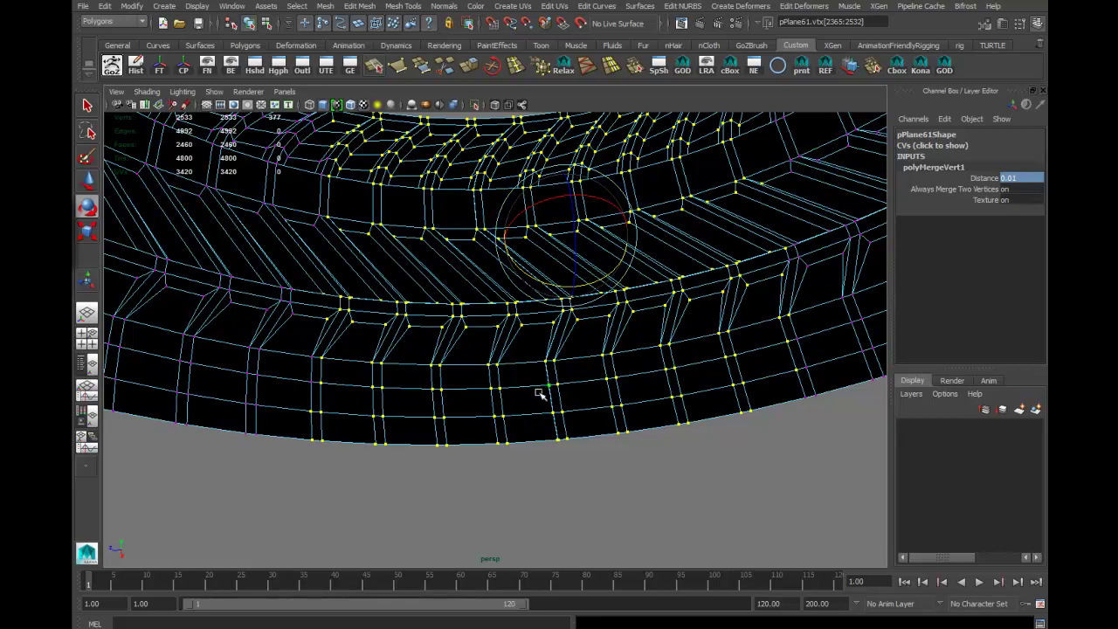
pyautogui.keyDown('alt'); pyautogui.moveTo(546, 403); pyautogui.dragTo(502, 448, button='middle'); pyautogui.keyUp('alt')
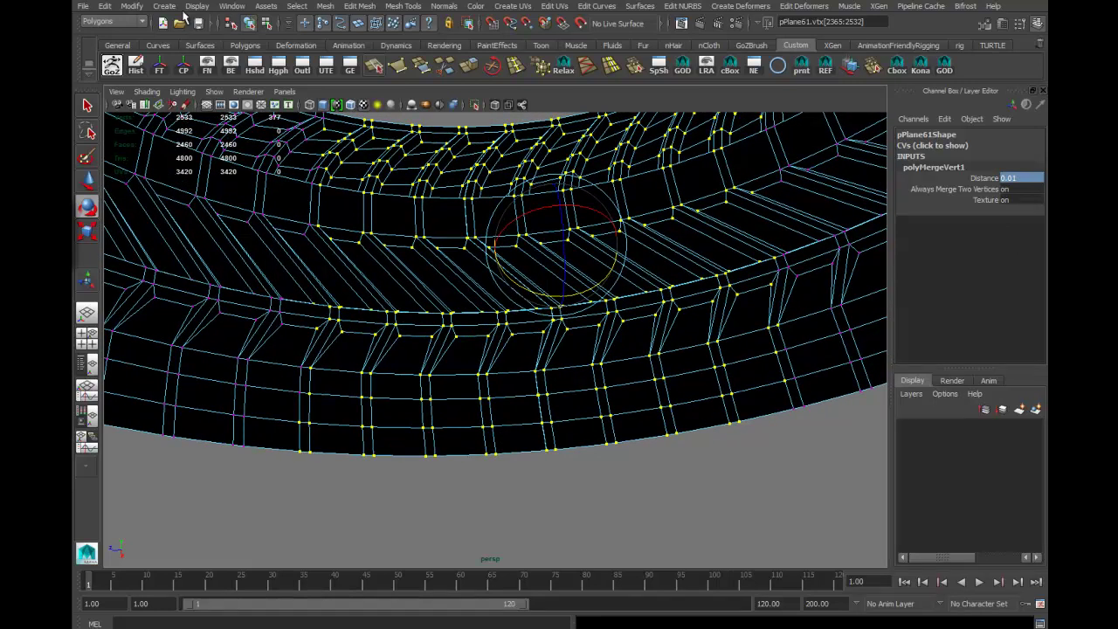
# Display the mesh's border edges to reveal the open seam.
pyautogui.click(198, 6)
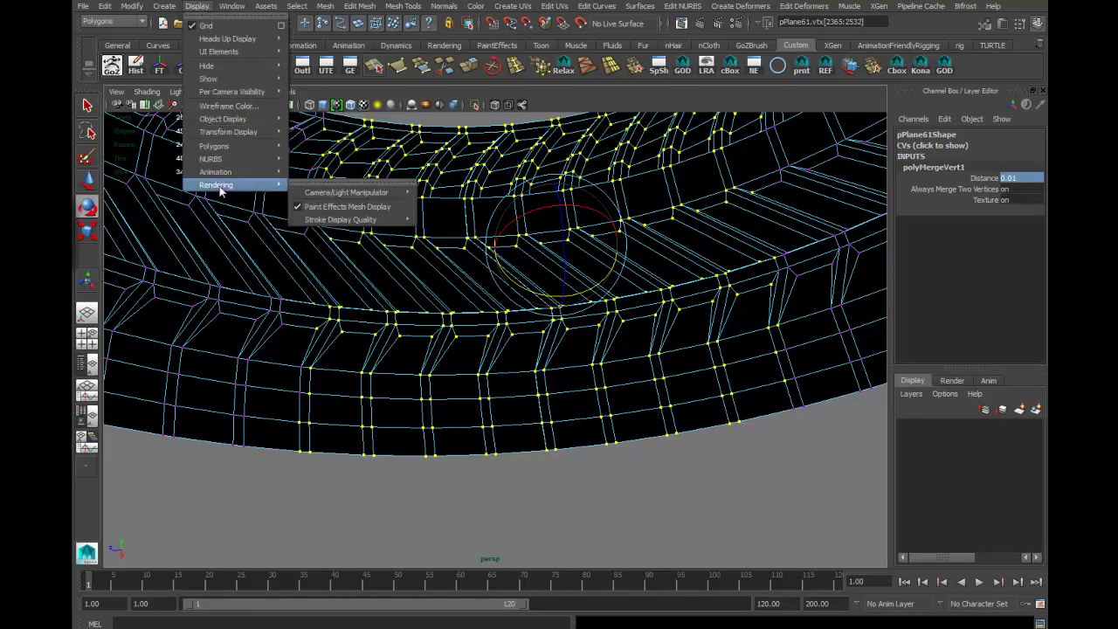
pyautogui.moveTo(236, 146)
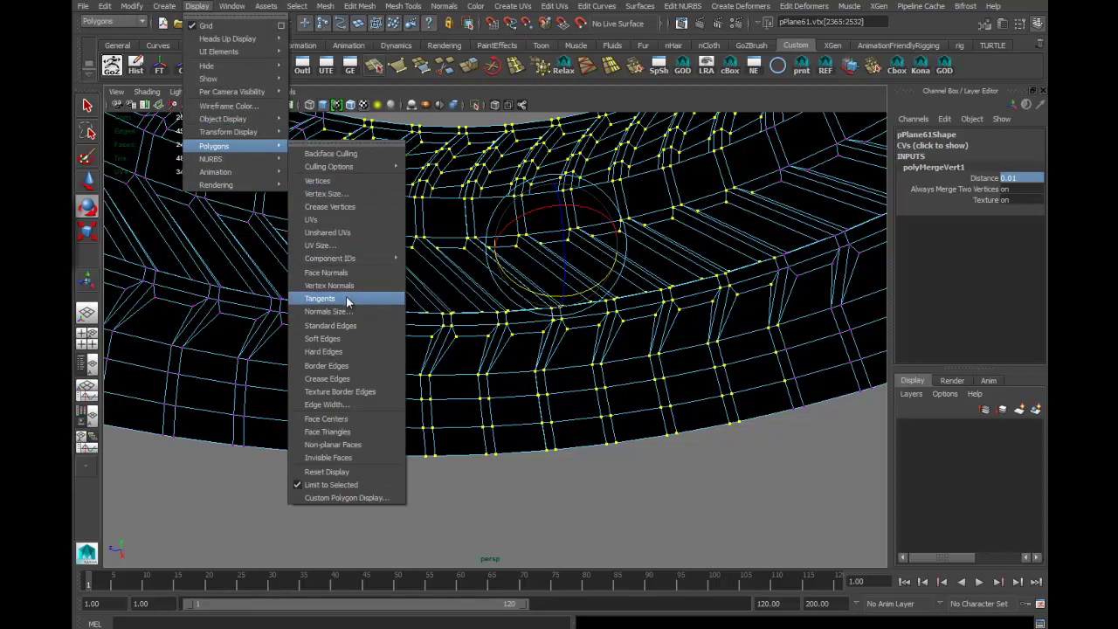
pyautogui.click(348, 369)
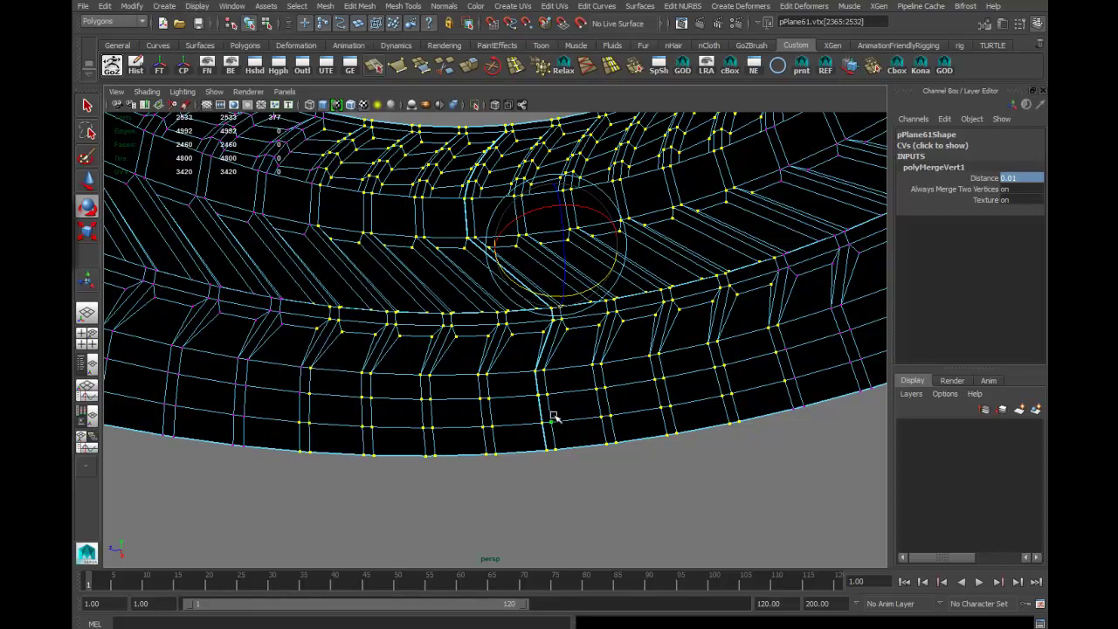
# Increase the vertex merge distance to 0.02 to close the seam, and check the tire around the join.
pyautogui.click(989, 179)
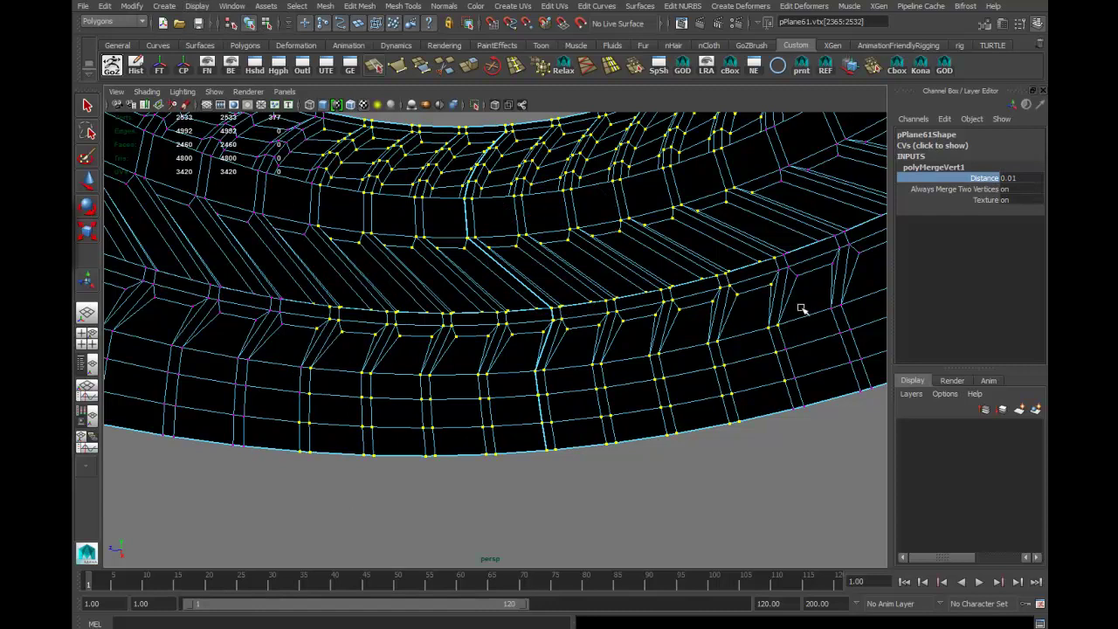
pyautogui.moveTo(797, 307); pyautogui.dragTo(798, 308, button='middle')
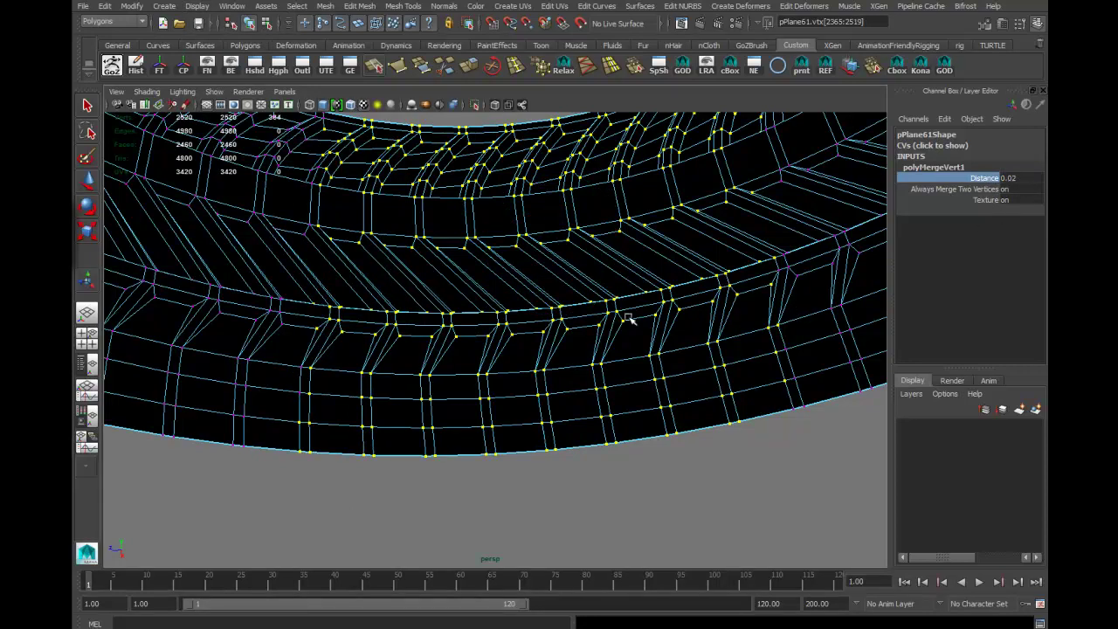
pyautogui.keyDown('alt'); pyautogui.moveTo(628, 319); pyautogui.dragTo(669, 392); pyautogui.keyUp('alt')
pyautogui.keyDown('alt'); pyautogui.moveTo(669, 392); pyautogui.dragTo(576, 384, button='right'); pyautogui.keyUp('alt')
pyautogui.moveTo(577, 384)
pyautogui.keyDown('alt'); pyautogui.mouseDown()
pyautogui.moveTo(523, 380)
pyautogui.moveTo(563, 375)
pyautogui.mouseUp(); pyautogui.keyUp('alt')
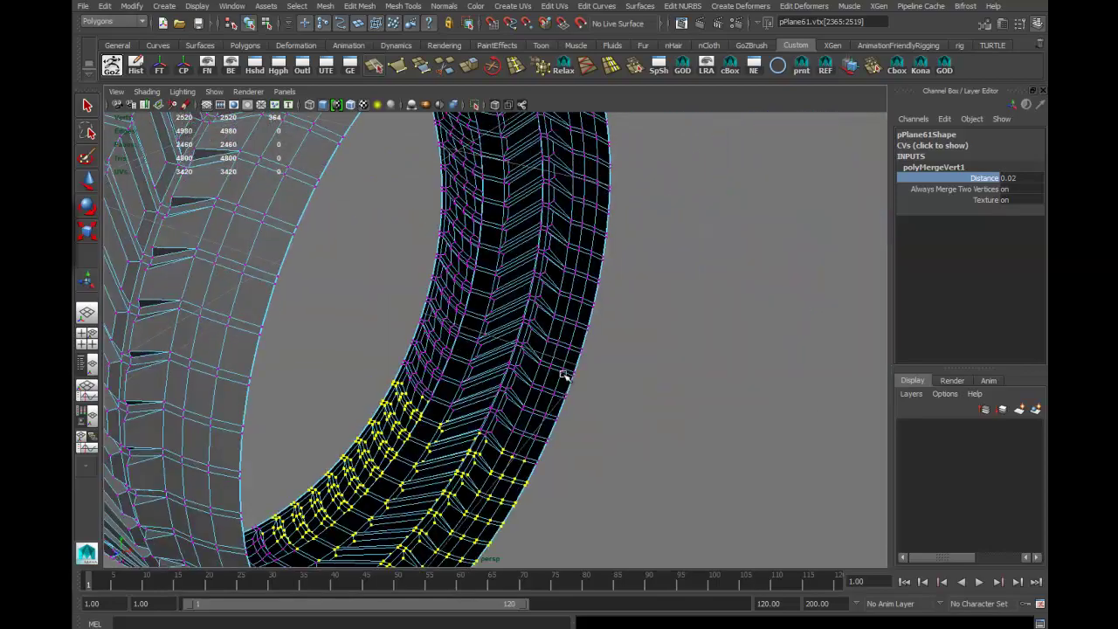
# Return the ring to object mode, center its pivot and narrow it to 0.629 in X.
pyautogui.scroll(-5, 563, 374)
pyautogui.moveTo(524, 332); pyautogui.dragTo(512, 300, button='right')
pyautogui.keyDown('alt'); pyautogui.moveTo(511, 299); pyautogui.dragTo(533, 283); pyautogui.keyUp('alt')
pyautogui.press('r')
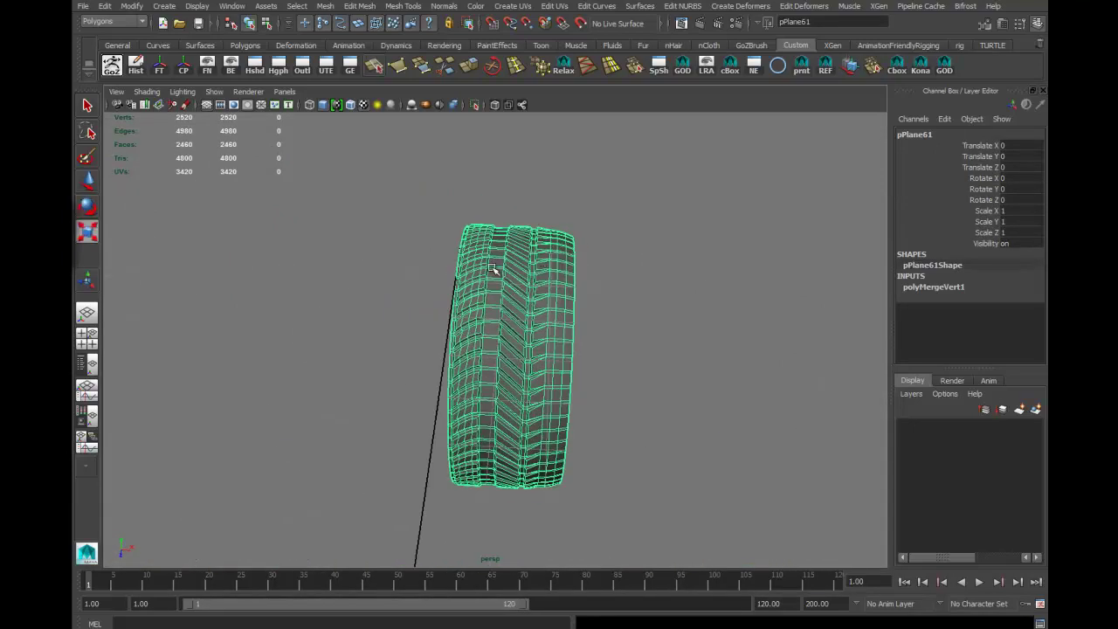
pyautogui.click(184, 66)
pyautogui.moveTo(576, 360); pyautogui.dragTo(529, 379)
pyautogui.keyDown('alt'); pyautogui.moveTo(559, 377); pyautogui.dragTo(623, 390, button='right'); pyautogui.keyUp('alt')
pyautogui.keyDown('alt'); pyautogui.moveTo(620, 391); pyautogui.dragTo(583, 388); pyautogui.keyUp('alt')
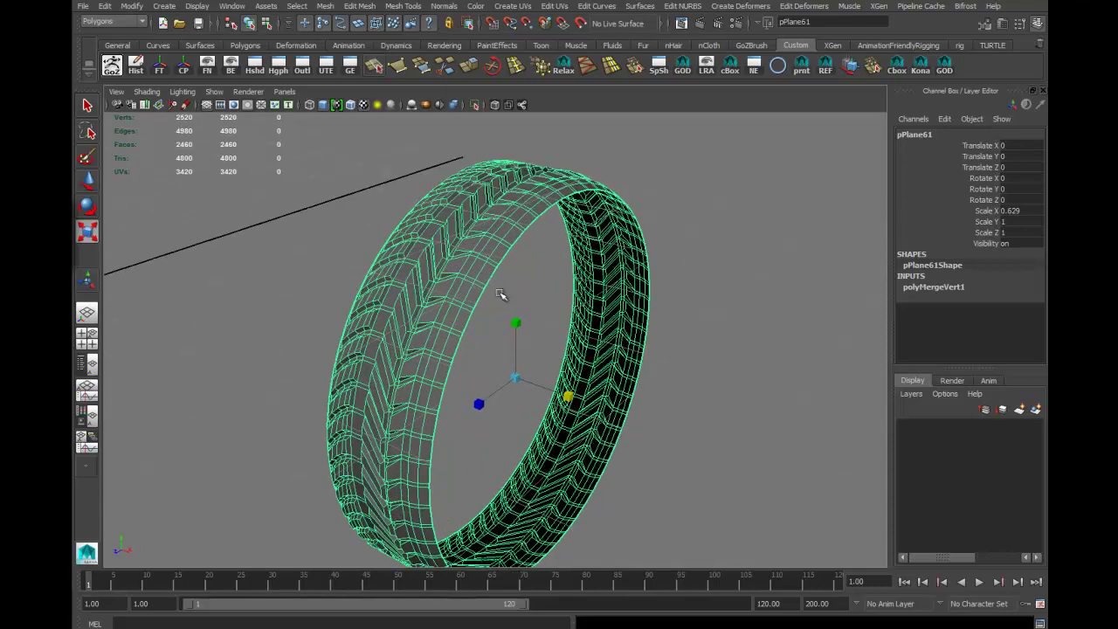
# Select the full loop of vertices along the ring's open outer side border.
pyautogui.moveTo(499, 294); pyautogui.dragTo(500, 259, button='right')
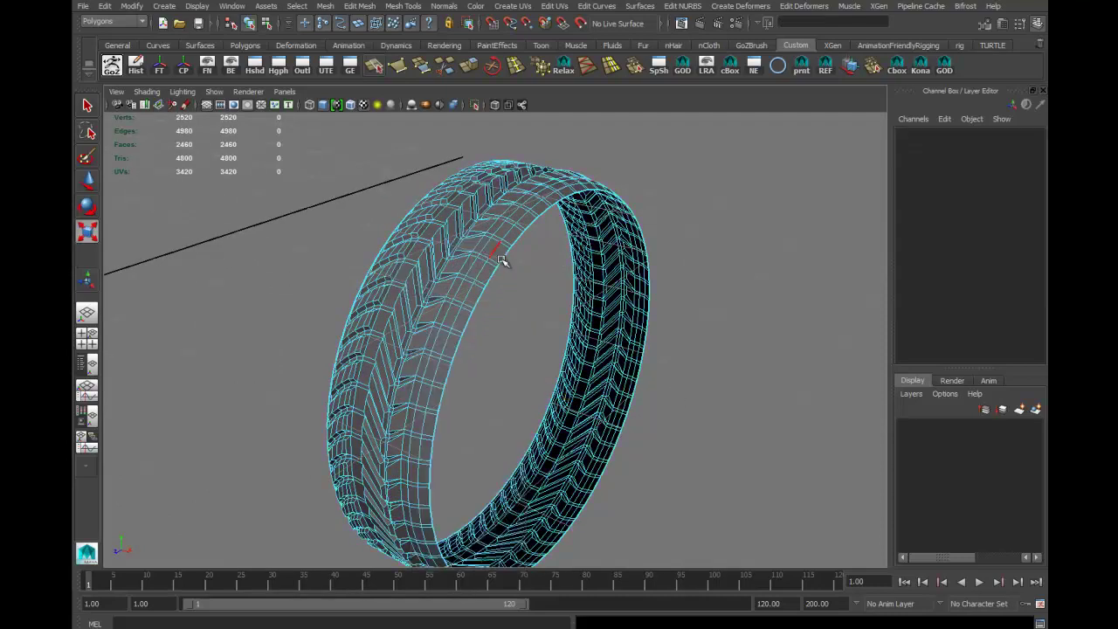
pyautogui.doubleClick(492, 276)
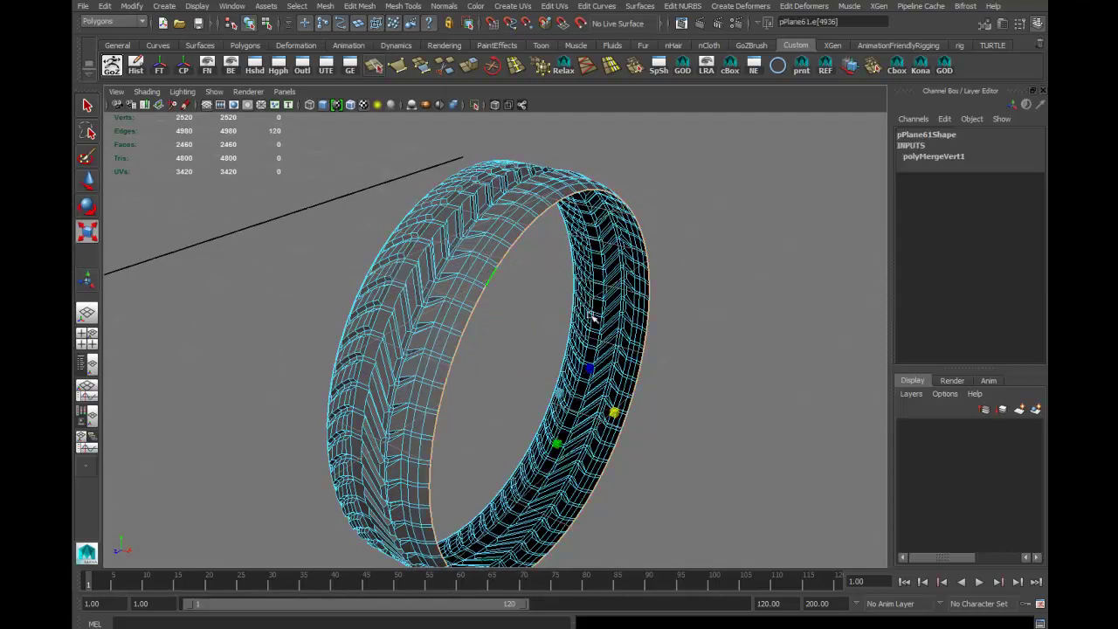
pyautogui.keyDown('alt'); pyautogui.moveTo(564, 342); pyautogui.dragTo(531, 360); pyautogui.keyUp('alt')
pyautogui.keyDown('alt'); pyautogui.moveTo(531, 360); pyautogui.dragTo(381, 243, button='right'); pyautogui.keyUp('alt')
pyautogui.moveTo(381, 242); pyautogui.dragTo(344, 245, button='right')
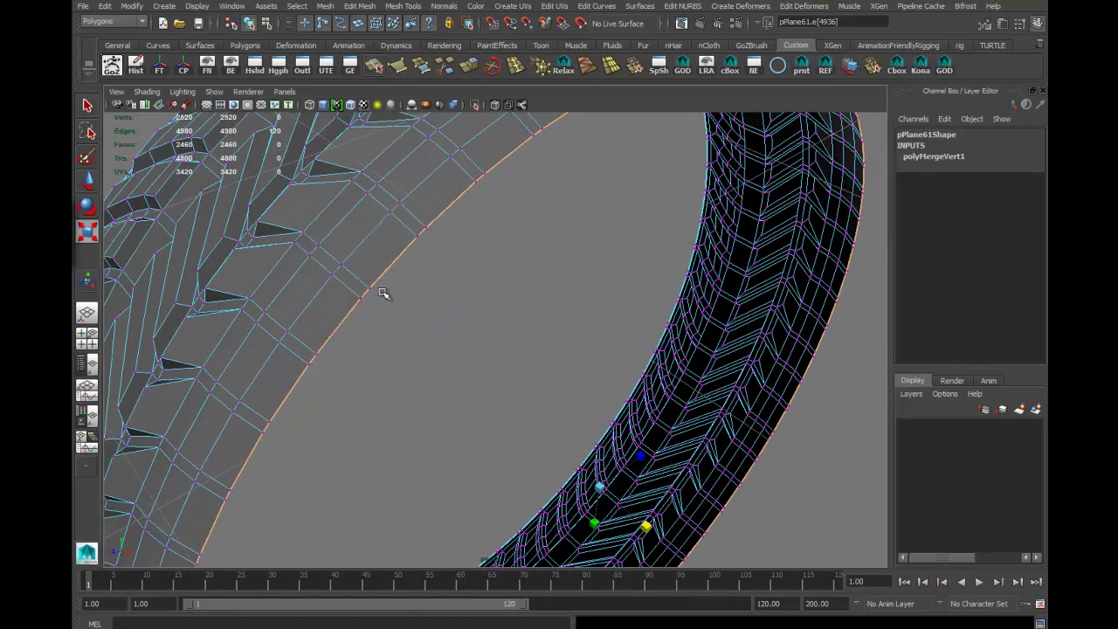
pyautogui.click(369, 287)
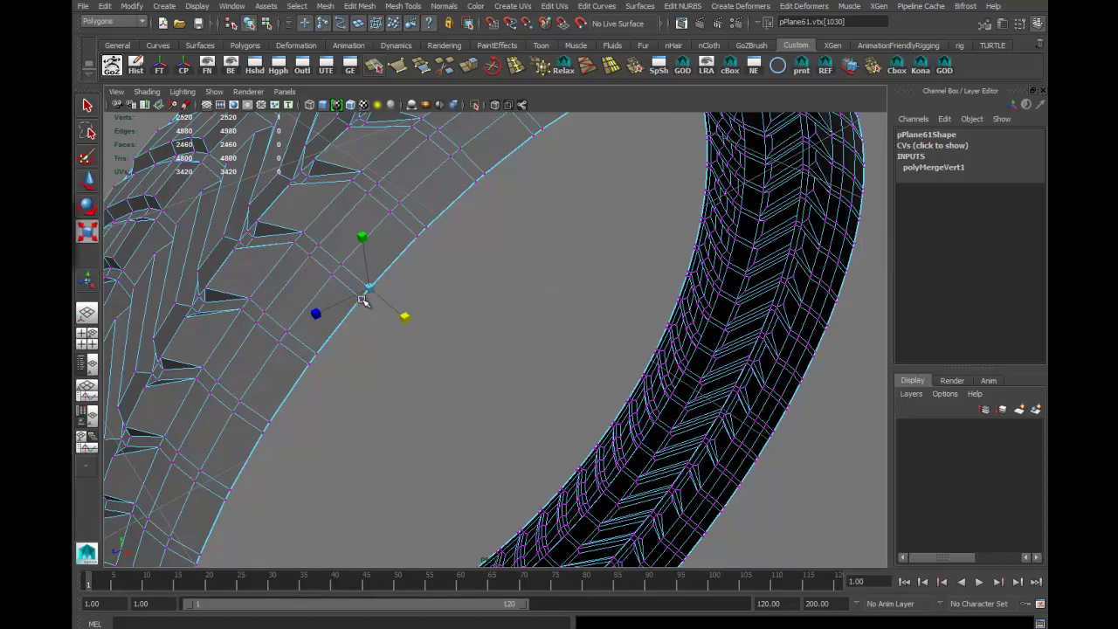
pyautogui.doubleClick(363, 301)
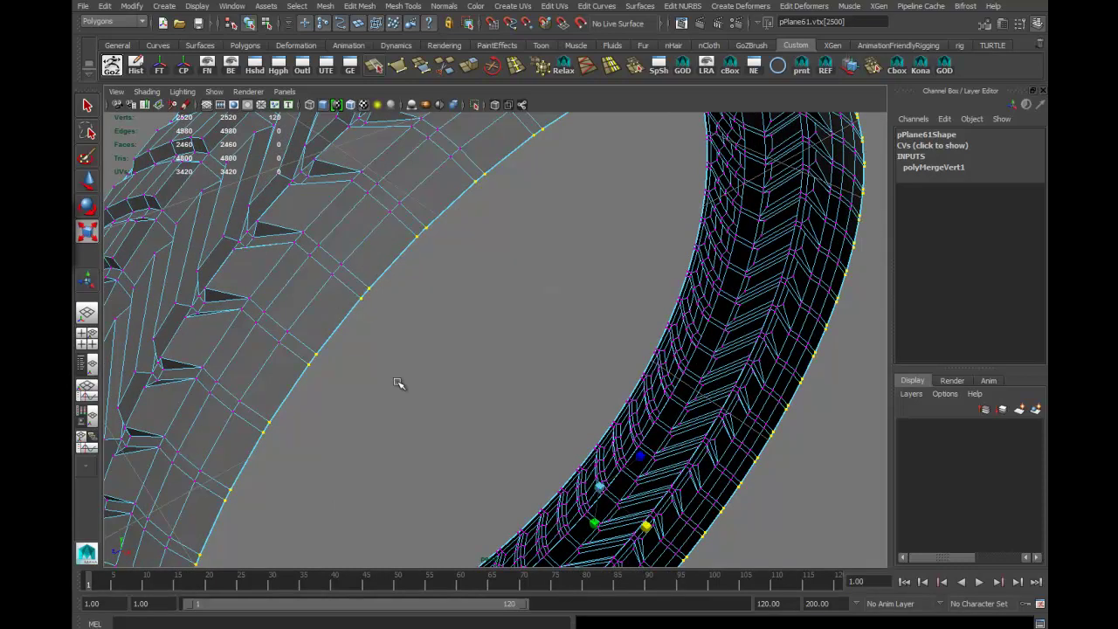
# Merge the close vertex pairs along the selected side border with a merge distance of 1.
pyautogui.keyDown('alt'); pyautogui.moveTo(791, 374); pyautogui.dragTo(483, 389, button='right'); pyautogui.keyUp('alt')
pyautogui.keyDown('alt'); pyautogui.moveTo(341, 395); pyautogui.dragTo(467, 401); pyautogui.keyUp('alt')
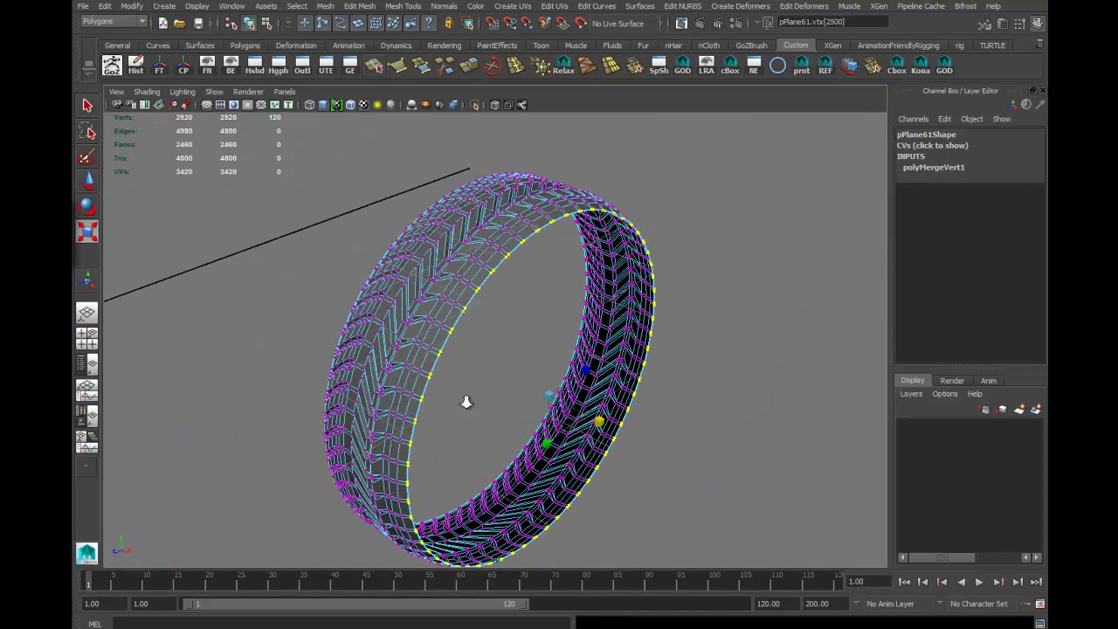
pyautogui.keyDown('alt'); pyautogui.moveTo(466, 401); pyautogui.dragTo(589, 386, button='right'); pyautogui.keyUp('alt')
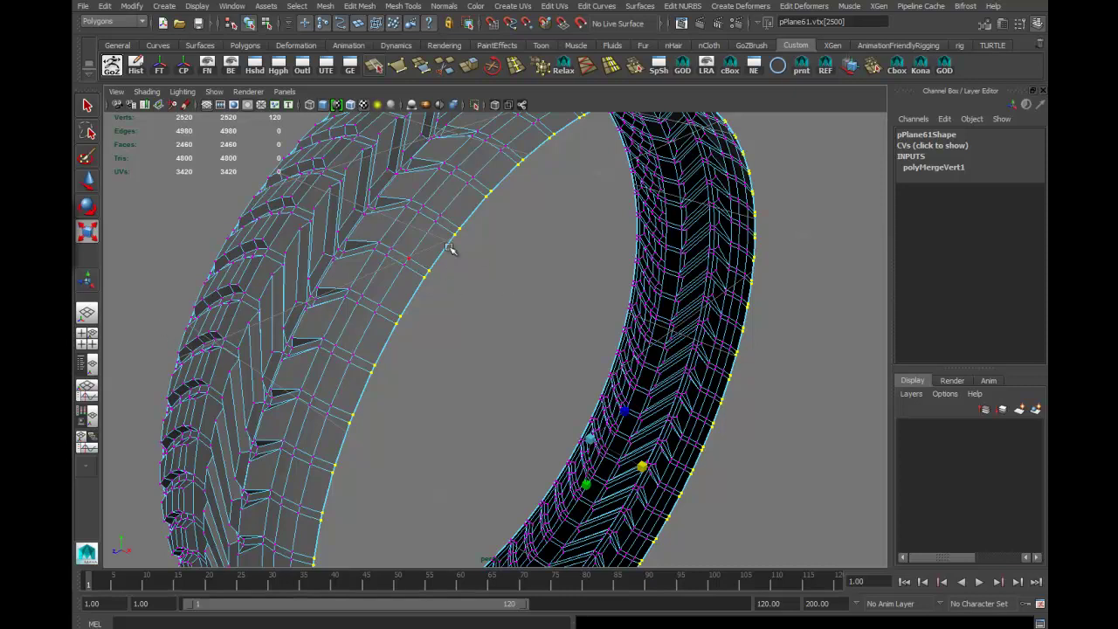
pyautogui.keyDown('alt'); pyautogui.moveTo(406, 267); pyautogui.dragTo(325, 202); pyautogui.keyUp('alt')
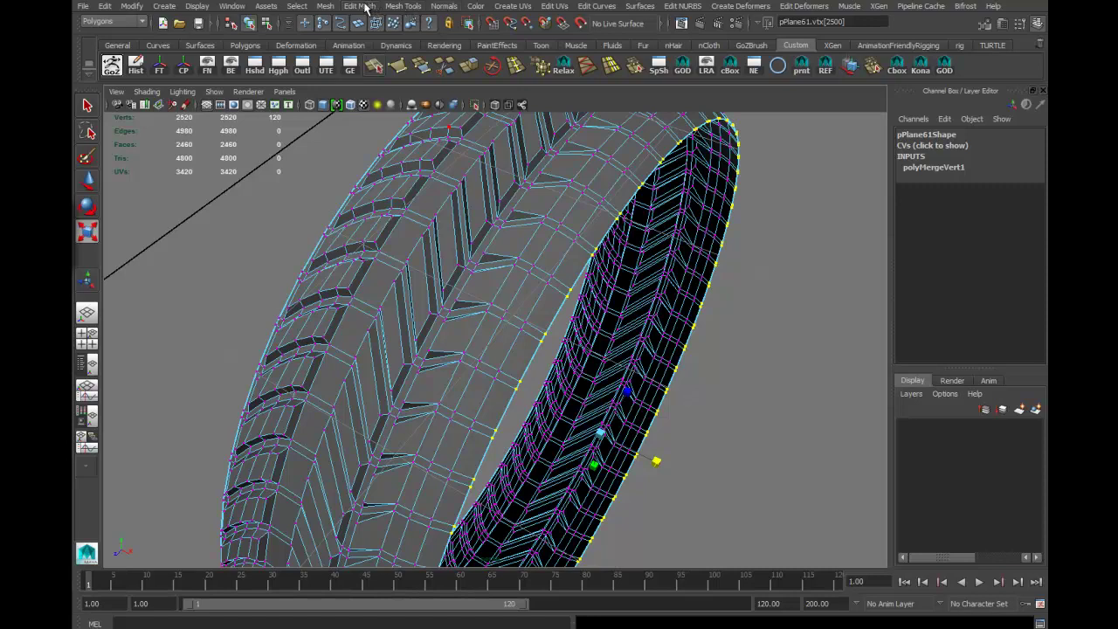
pyautogui.click(361, 6)
pyautogui.click(397, 37)
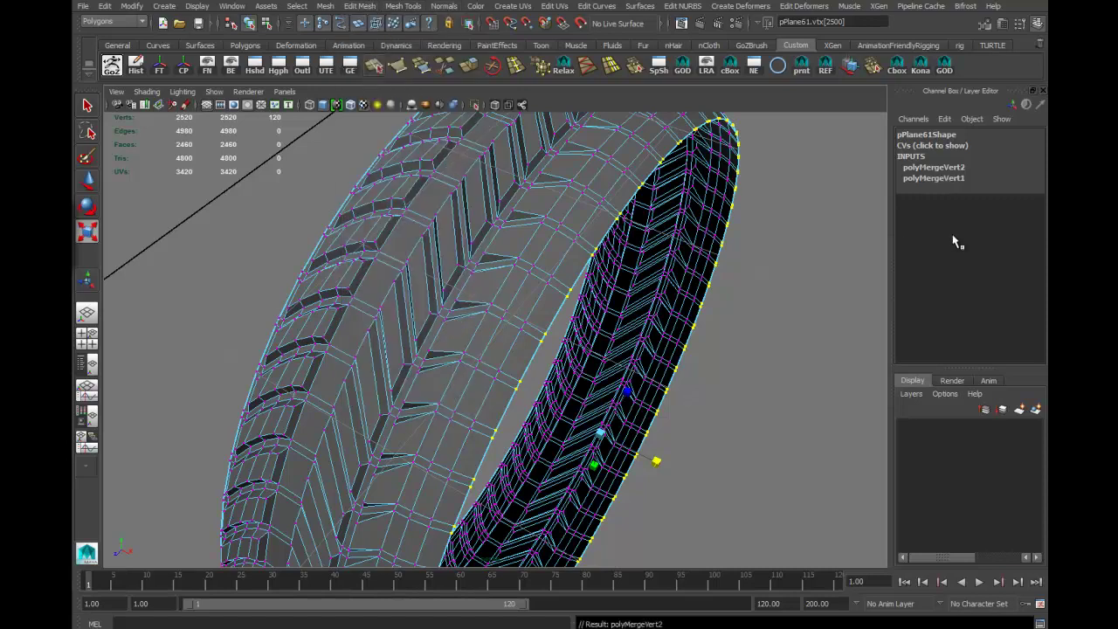
pyautogui.click(948, 171)
pyautogui.click(987, 178)
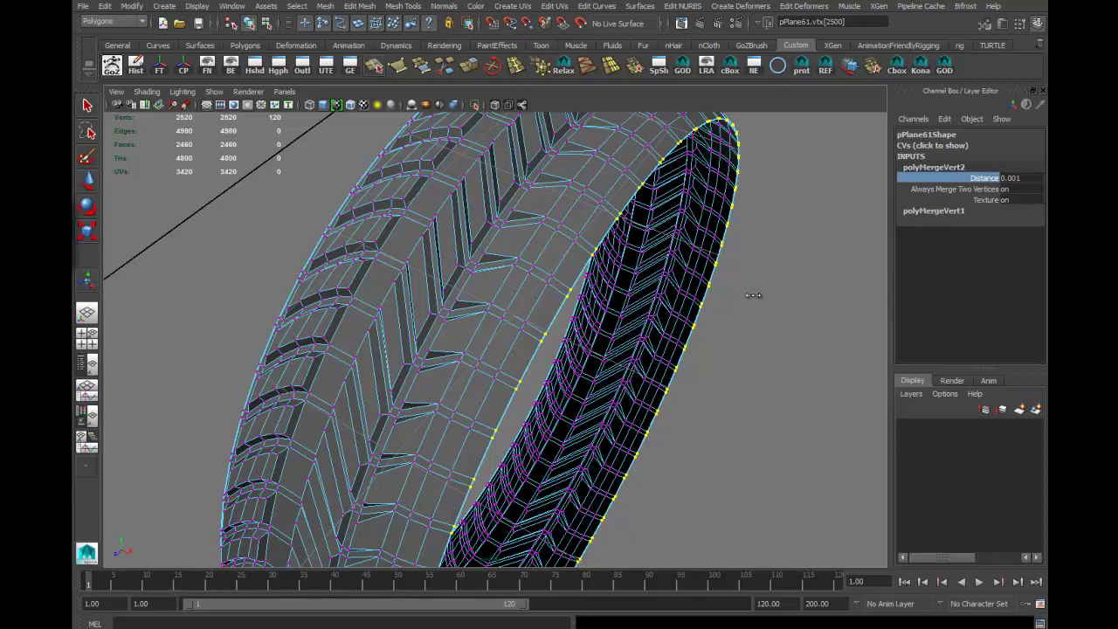
pyautogui.moveTo(753, 295); pyautogui.dragTo(759, 296, button='middle')
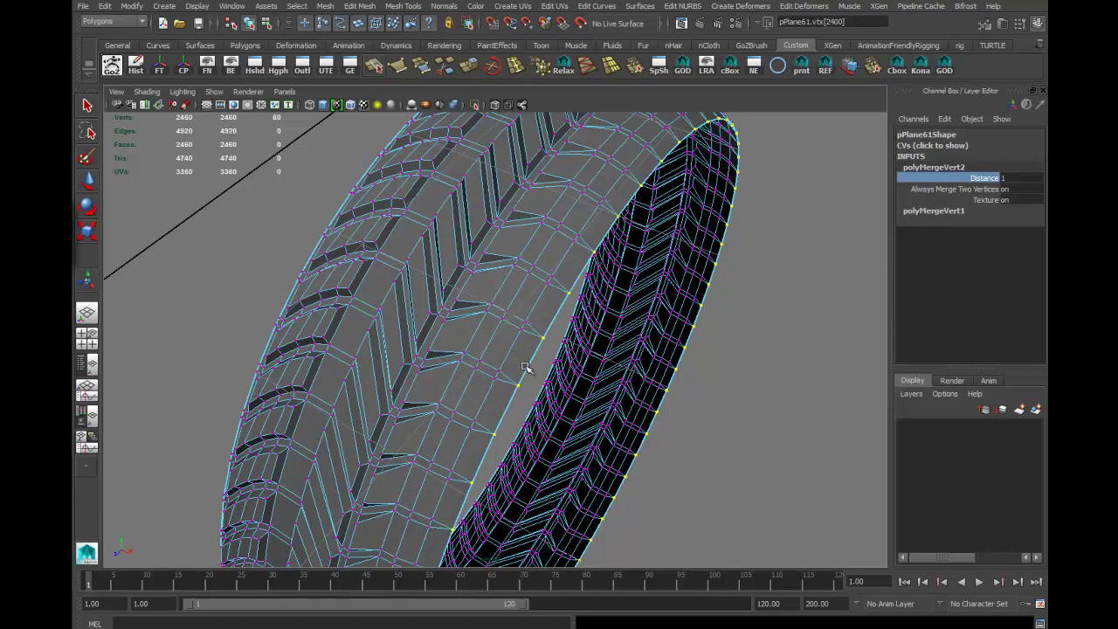
# Select the complete edge loop on the ring's side border and extrude it.
pyautogui.keyDown('alt'); pyautogui.moveTo(664, 393); pyautogui.dragTo(641, 381); pyautogui.keyUp('alt')
pyautogui.keyDown('alt'); pyautogui.moveTo(641, 381); pyautogui.dragTo(491, 384, button='right'); pyautogui.keyUp('alt')
pyautogui.keyDown('alt'); pyautogui.moveTo(491, 384); pyautogui.dragTo(476, 306); pyautogui.keyUp('alt')
pyautogui.moveTo(463, 289); pyautogui.dragTo(459, 256, button='right')
pyautogui.click(494, 265)
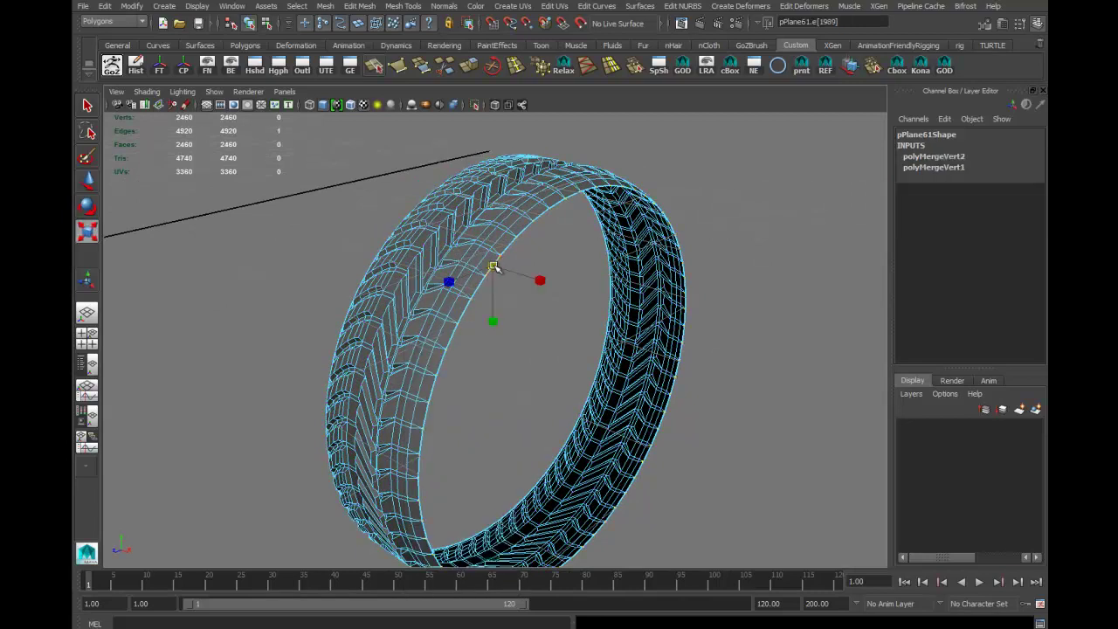
pyautogui.doubleClick(512, 242)
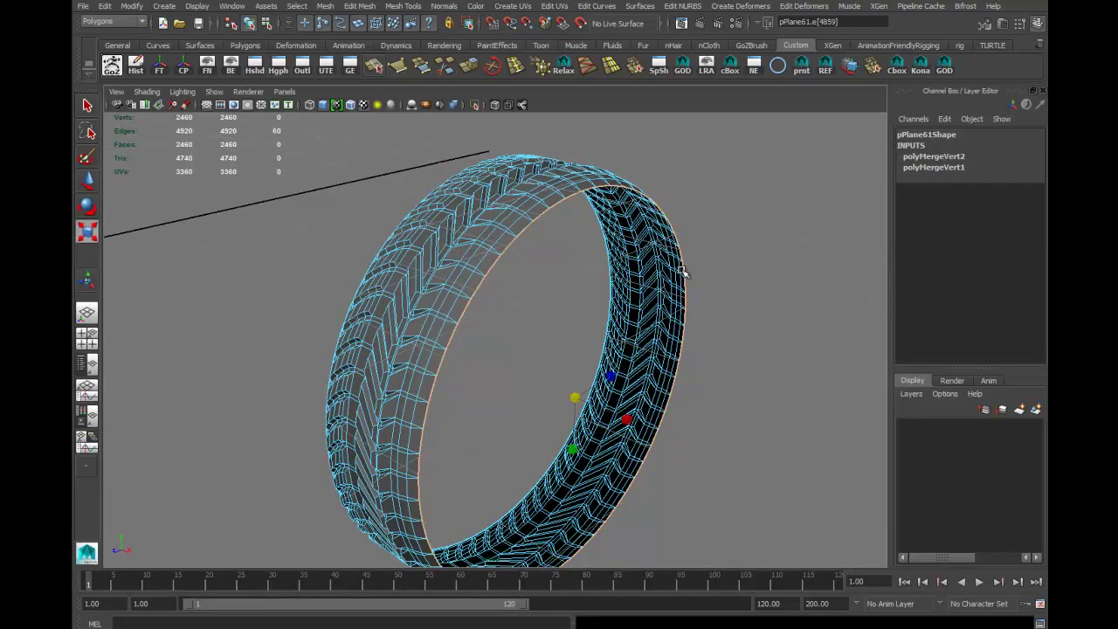
pyautogui.click(469, 66)
# Scale the extruded border inward to 0.634 in Y and Z to form a sidewall, with 3 divisions.
pyautogui.keyDown('alt'); pyautogui.moveTo(657, 329); pyautogui.dragTo(593, 287); pyautogui.keyUp('alt')
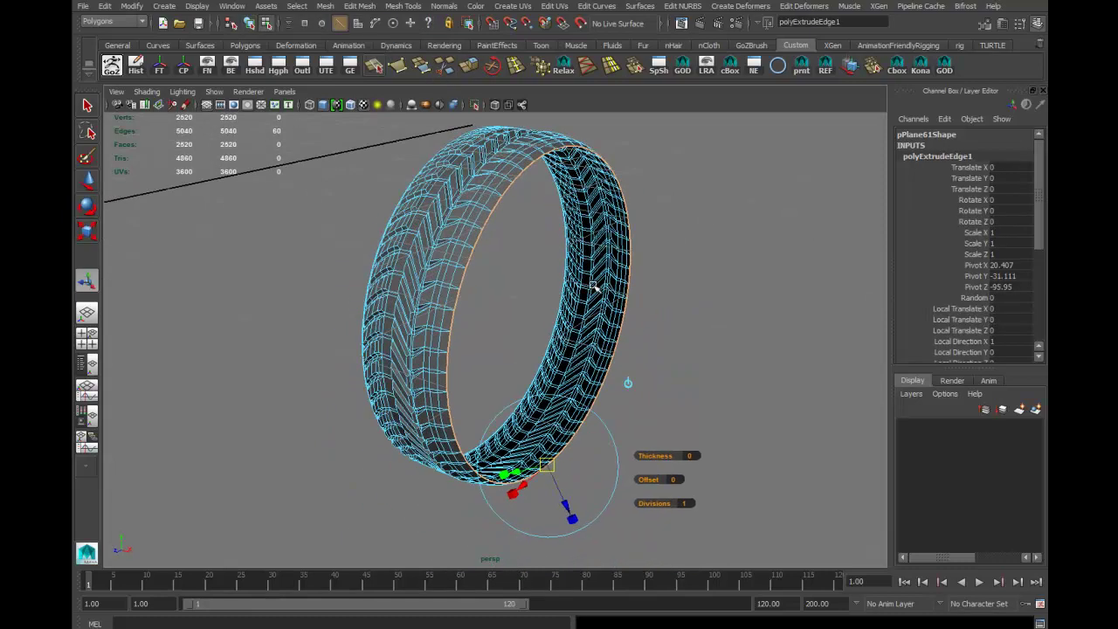
pyautogui.click(627, 381)
pyautogui.click(609, 334)
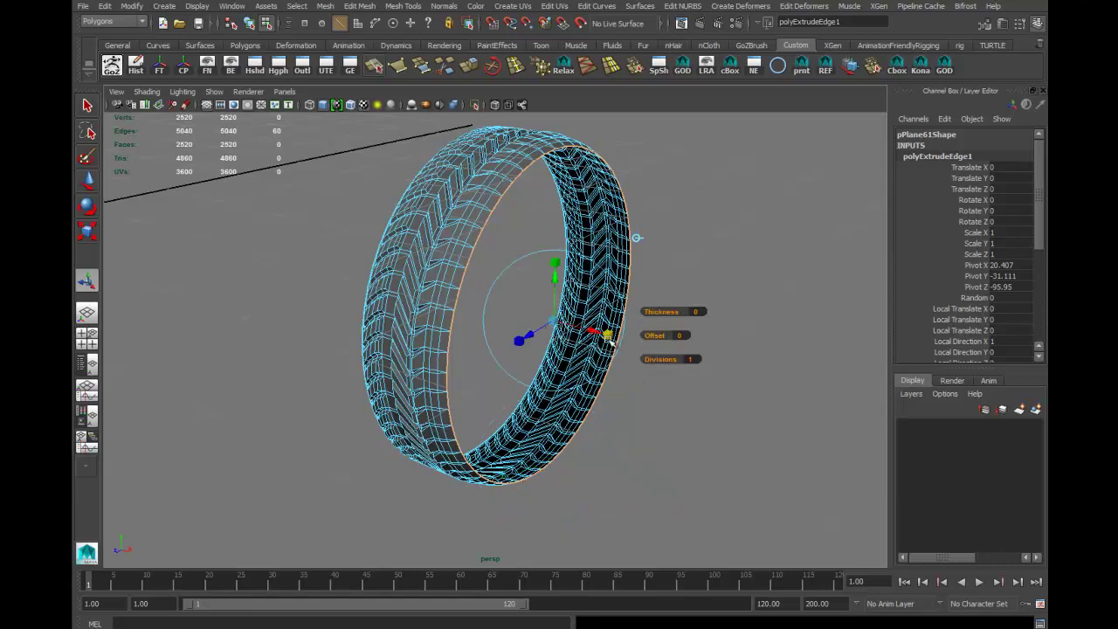
pyautogui.moveTo(614, 340); pyautogui.dragTo(588, 330)
pyautogui.keyDown('alt'); pyautogui.moveTo(716, 344); pyautogui.dragTo(582, 358); pyautogui.keyUp('alt')
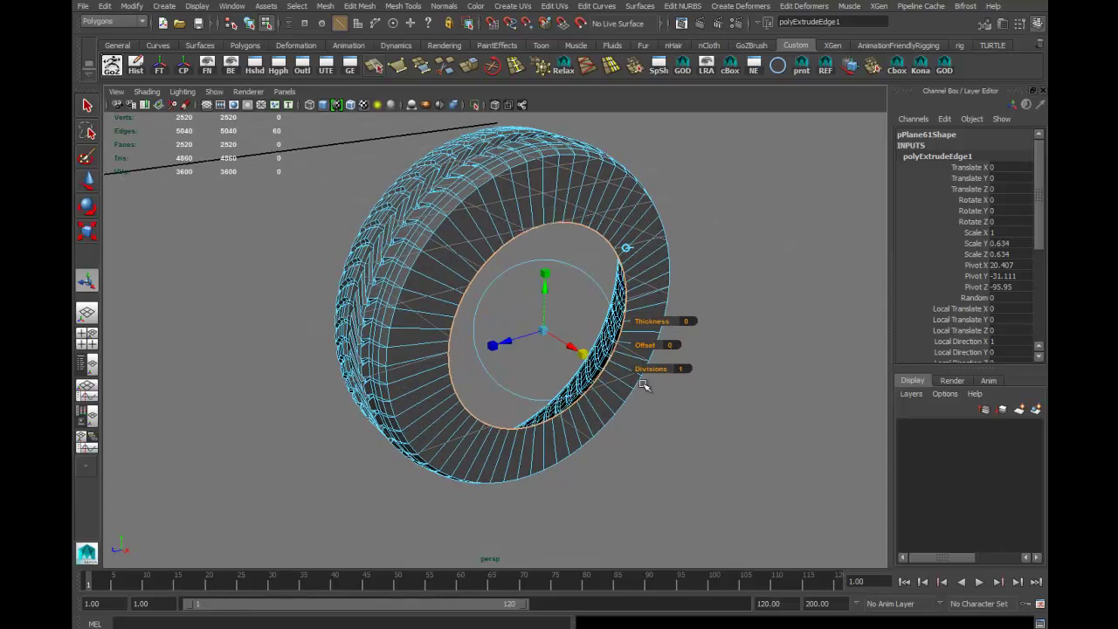
pyautogui.moveTo(647, 370); pyautogui.dragTo(671, 368)
pyautogui.press('g')
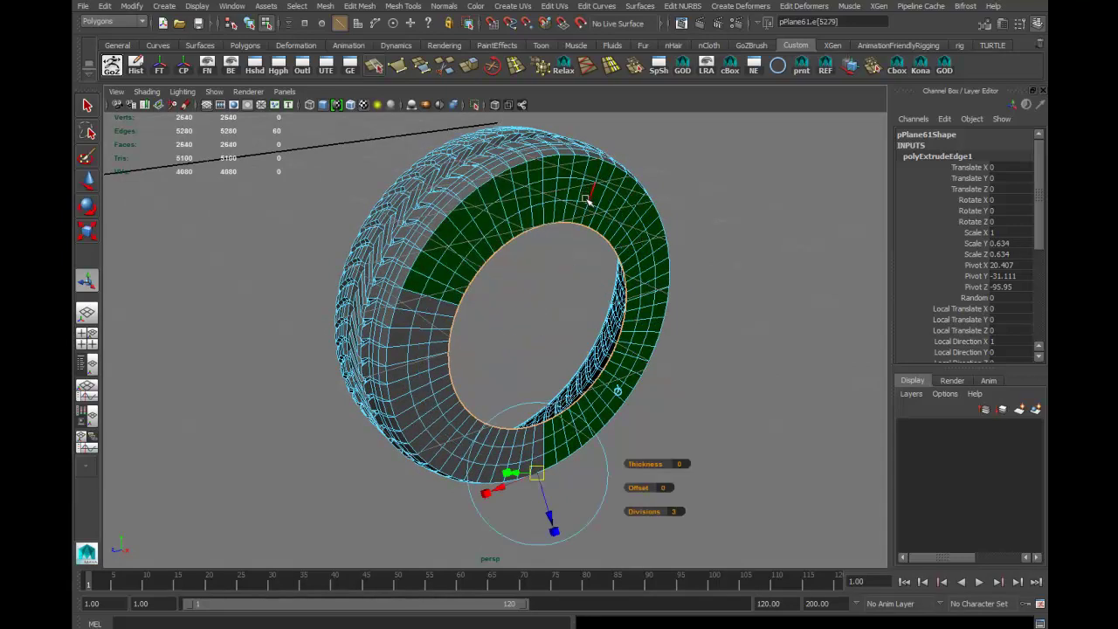
# Select the middle loop of sidewall faces and move it outward along X to bulge the sidewall.
pyautogui.moveTo(584, 198); pyautogui.dragTo(576, 231, button='right')
pyautogui.click(584, 196)
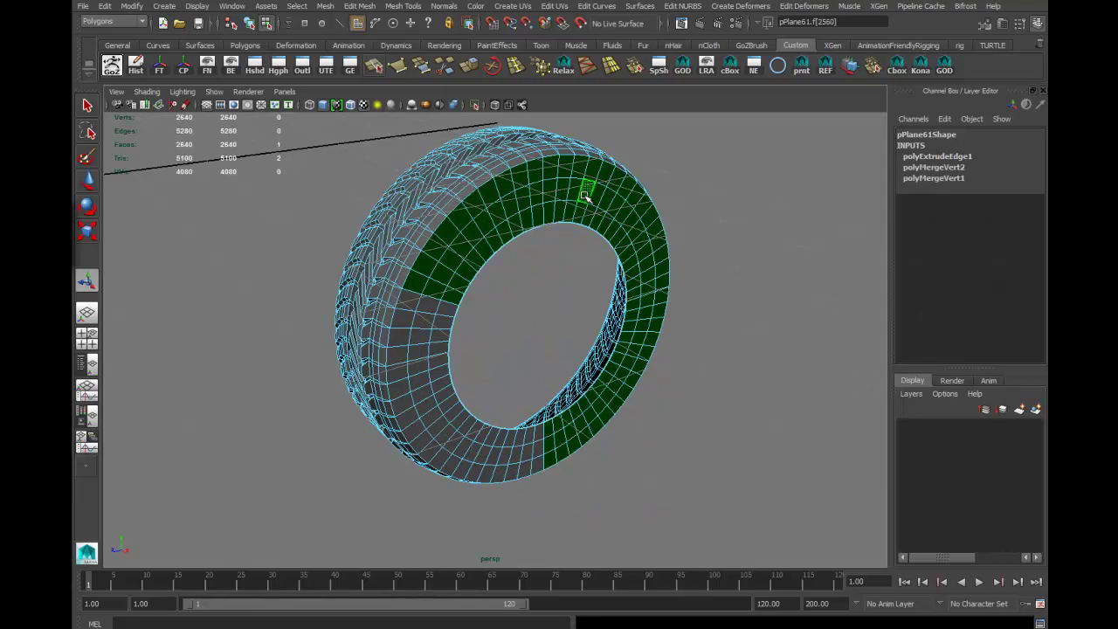
pyautogui.doubleClick(576, 191)
pyautogui.press('w')
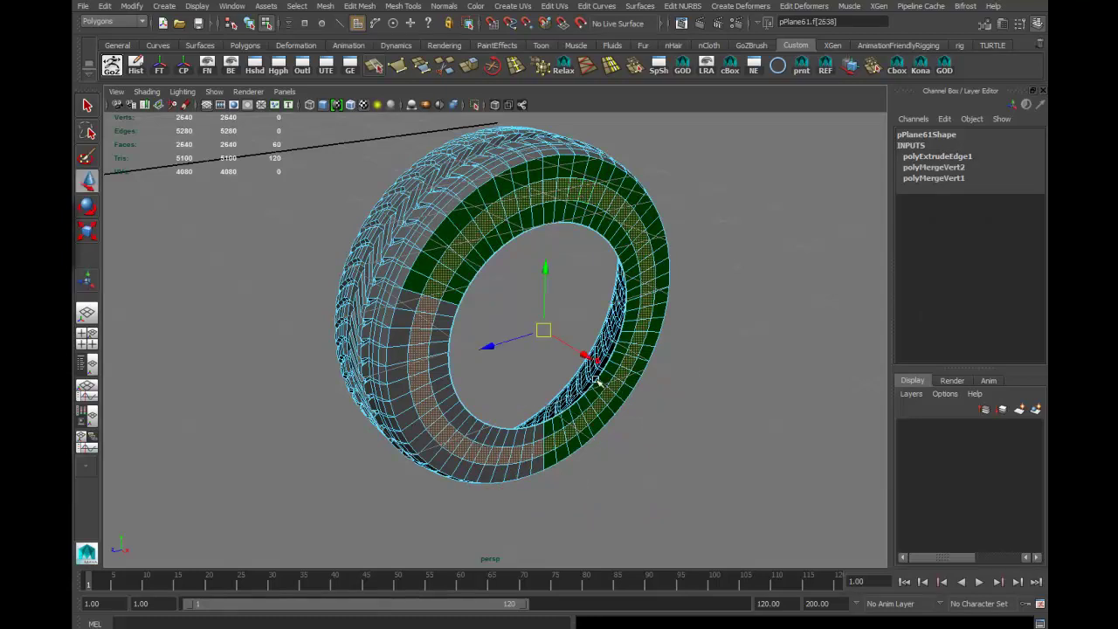
pyautogui.keyDown('alt'); pyautogui.moveTo(583, 359); pyautogui.dragTo(572, 307); pyautogui.keyUp('alt')
# Return to object mode and assign the plain gray material to the whole tire mesh.
pyautogui.moveTo(485, 183); pyautogui.dragTo(536, 165, button='right')
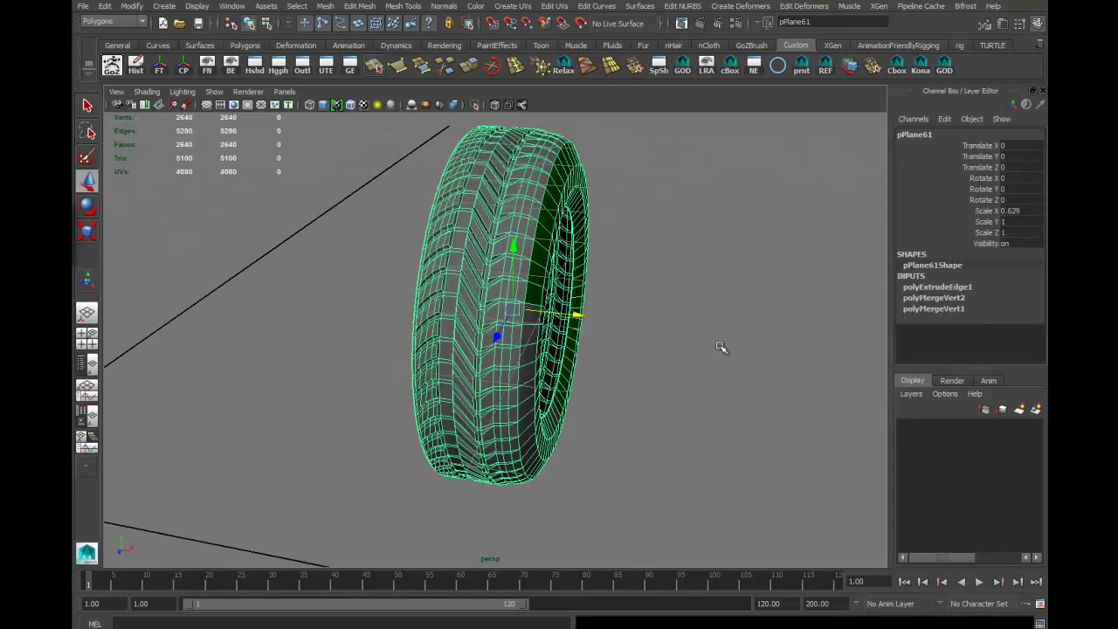
pyautogui.keyDown('alt'); pyautogui.moveTo(721, 346); pyautogui.dragTo(602, 348); pyautogui.keyUp('alt')
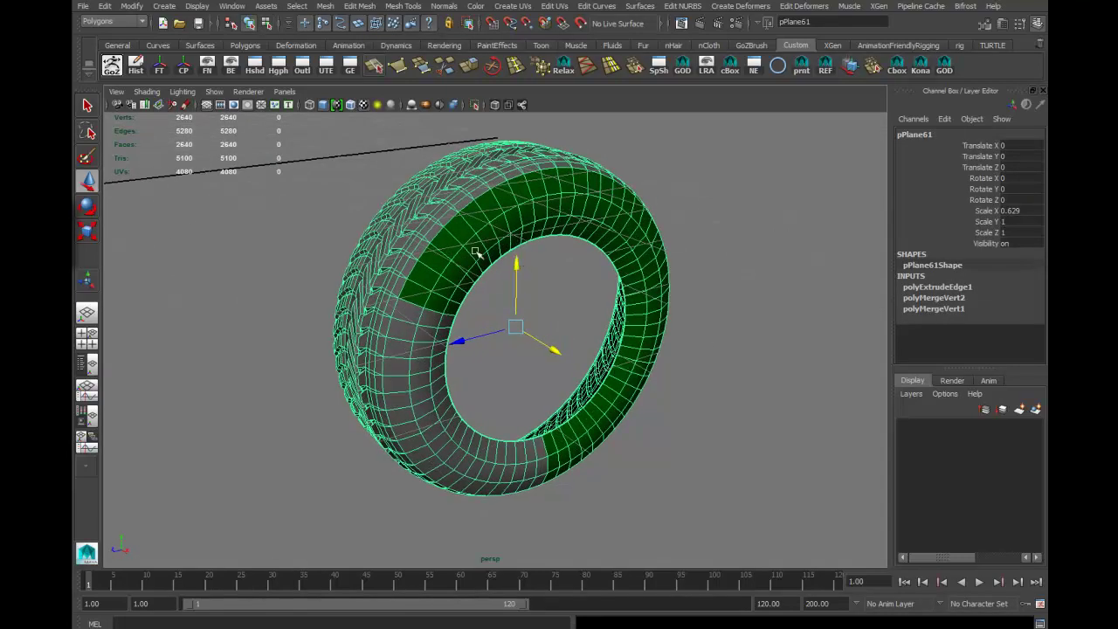
pyautogui.moveTo(532, 196); pyautogui.dragTo(622, 481, button='right')
pyautogui.click(667, 387)
pyautogui.keyDown('alt'); pyautogui.moveTo(666, 387); pyautogui.dragTo(663, 353); pyautogui.keyUp('alt')
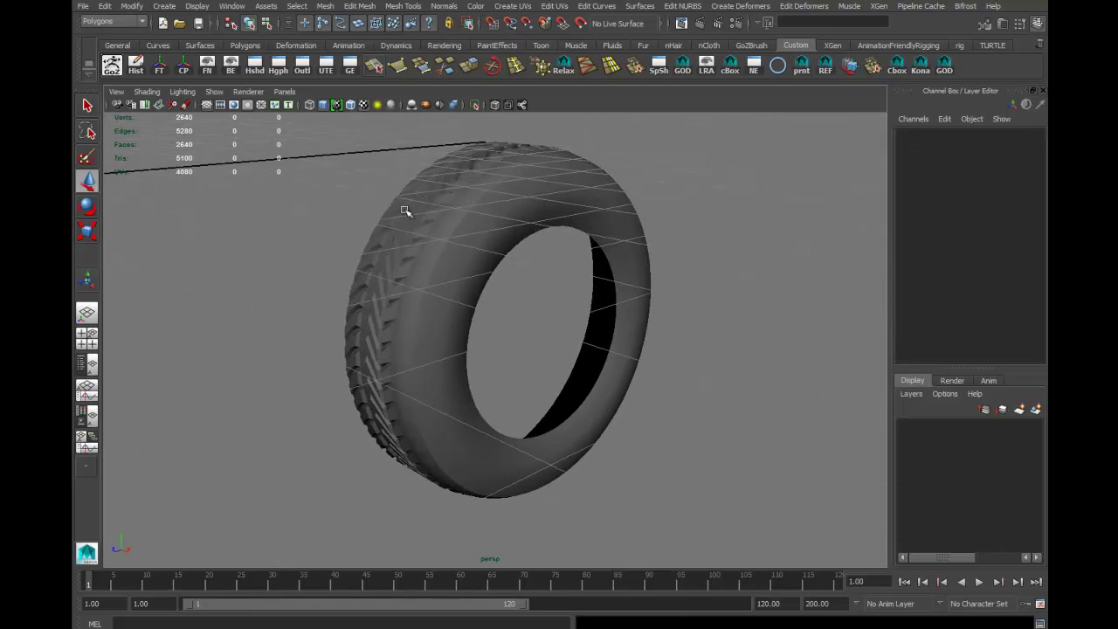
# Mirror the half tire in the -X direction to build the opposite side.
pyautogui.click(407, 286)
pyautogui.keyDown('alt'); pyautogui.moveTo(408, 286); pyautogui.dragTo(511, 220); pyautogui.keyUp('alt')
pyautogui.keyDown('shift'); pyautogui.moveTo(526, 231); pyautogui.dragTo(528, 232, button='right'); pyautogui.keyUp('shift')
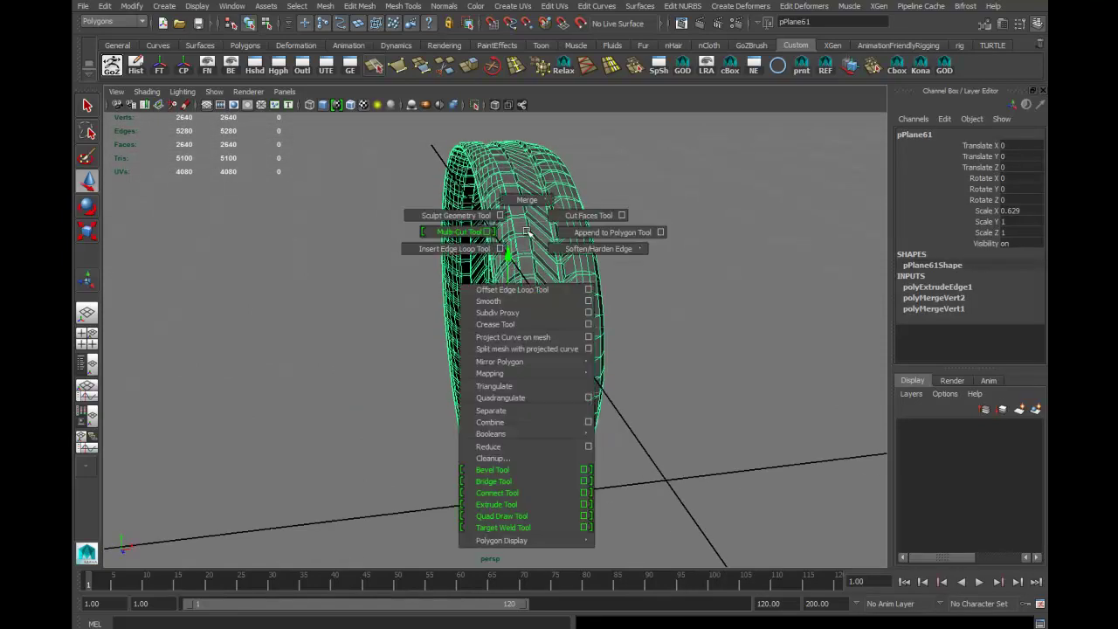
pyautogui.moveTo(499, 362)
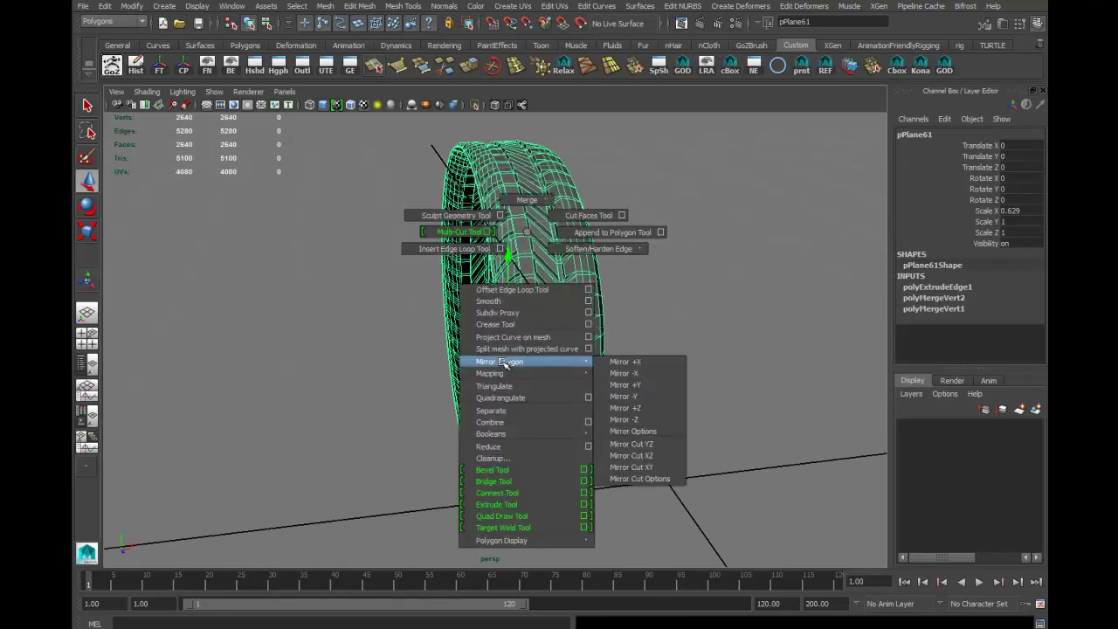
pyautogui.click(630, 373)
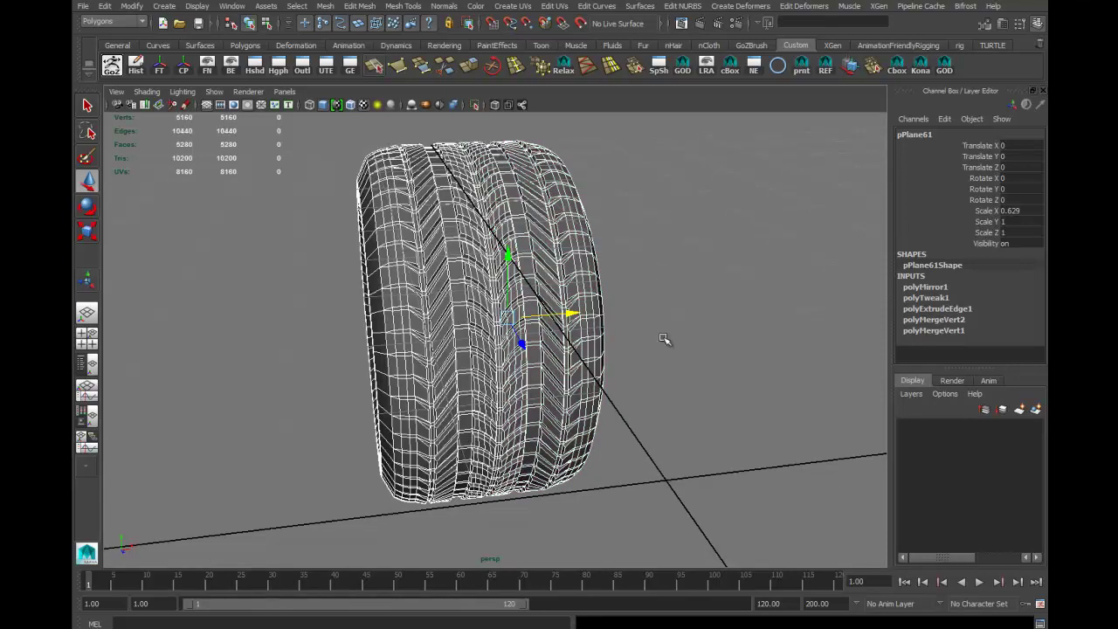
pyautogui.keyDown('alt'); pyautogui.moveTo(664, 340); pyautogui.dragTo(644, 356); pyautogui.keyUp('alt')
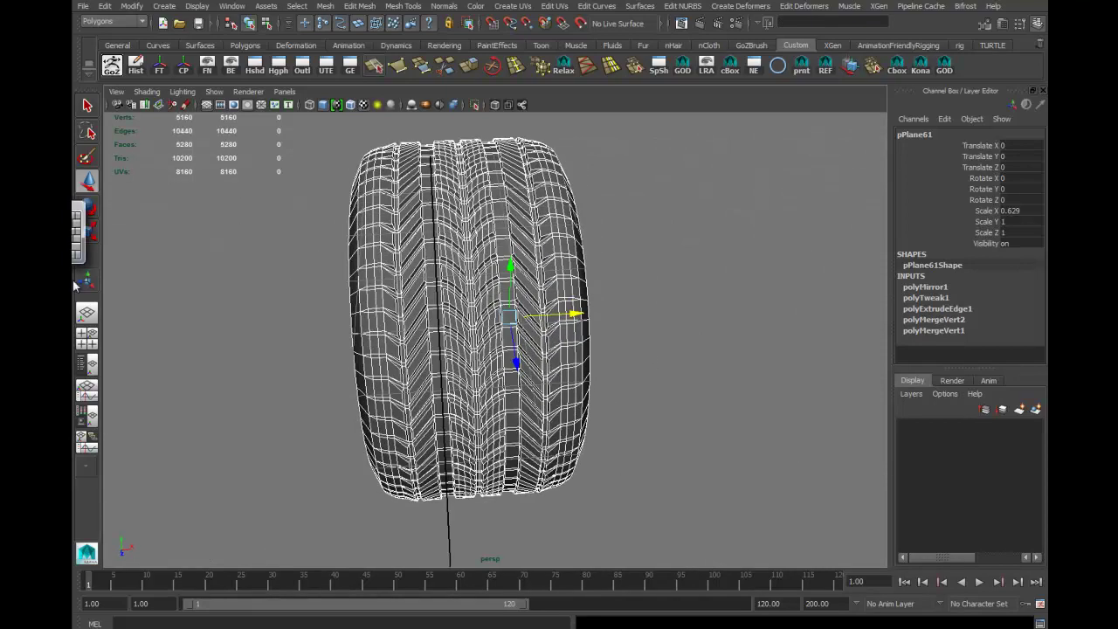
# Center the mirrored tire's pivot and narrow the tire to 0.38 in X.
pyautogui.click(88, 232)
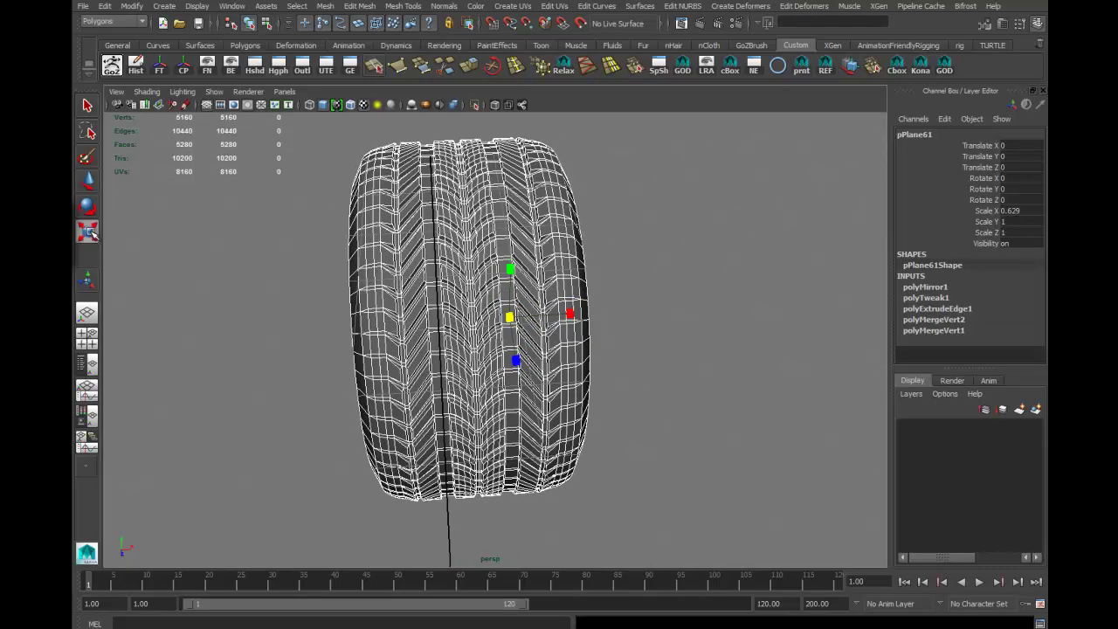
pyautogui.click(186, 67)
pyautogui.moveTo(530, 318); pyautogui.dragTo(504, 319)
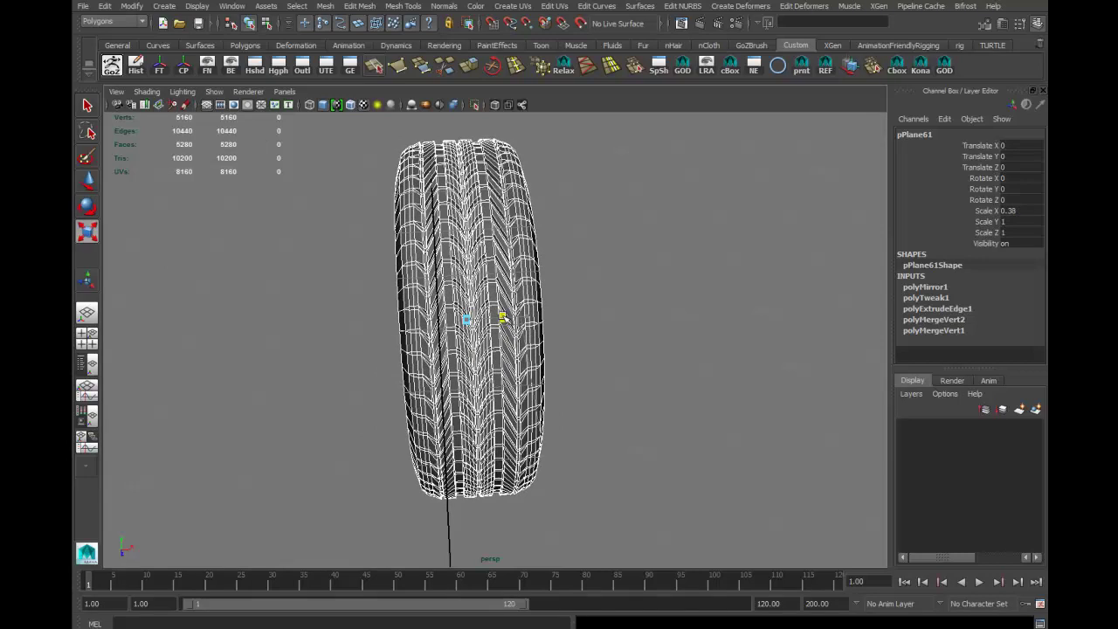
# Examine the tire's tread and sidewall shading from several angles, and reselect the tire.
pyautogui.keyDown('alt'); pyautogui.moveTo(571, 355); pyautogui.dragTo(506, 391); pyautogui.keyUp('alt')
pyautogui.keyDown('alt'); pyautogui.moveTo(498, 234); pyautogui.dragTo(504, 280, button='middle'); pyautogui.keyUp('alt')
pyautogui.moveTo(500, 268); pyautogui.dragTo(559, 248, button='right')
pyautogui.click(677, 277)
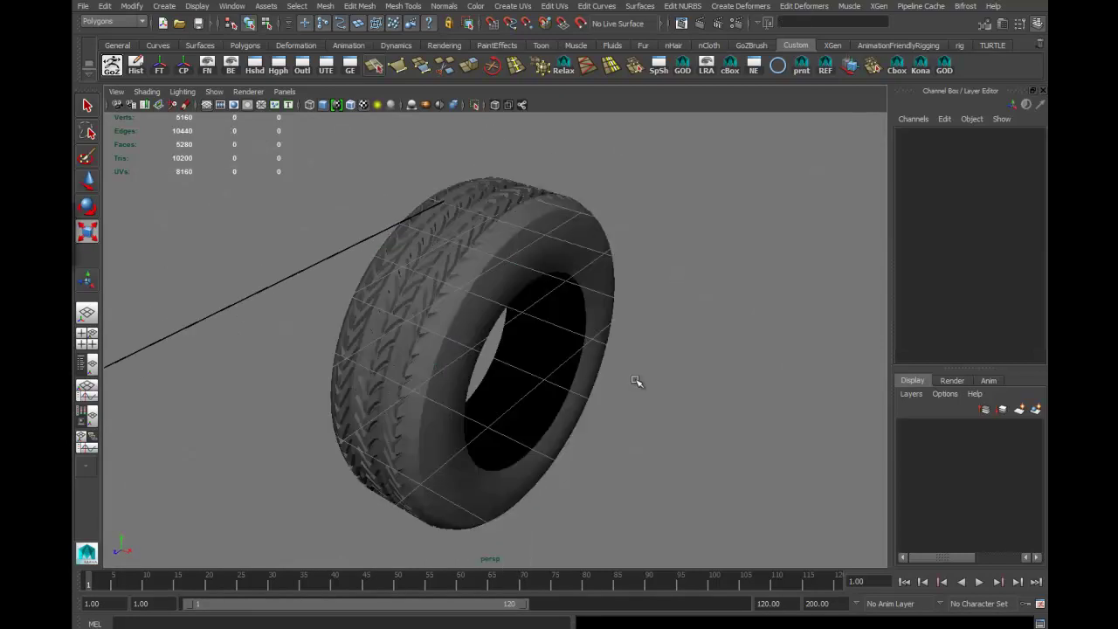
pyautogui.keyDown('alt'); pyautogui.moveTo(639, 382); pyautogui.dragTo(675, 406); pyautogui.keyUp('alt')
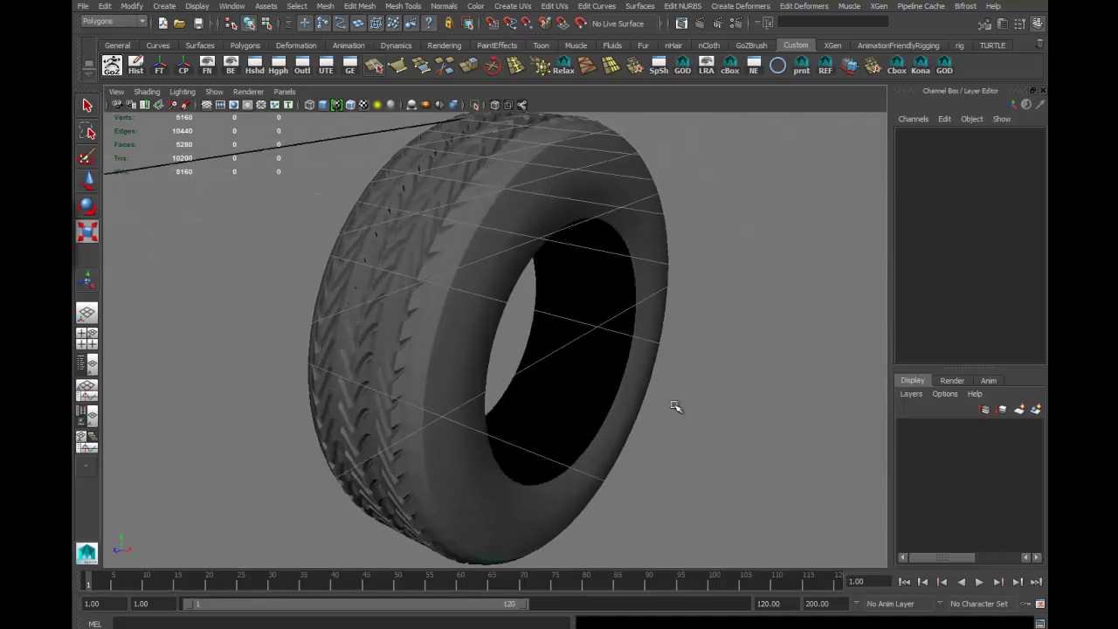
pyautogui.keyDown('alt'); pyautogui.moveTo(546, 377); pyautogui.dragTo(427, 378, button='right'); pyautogui.keyUp('alt')
pyautogui.click(539, 245)
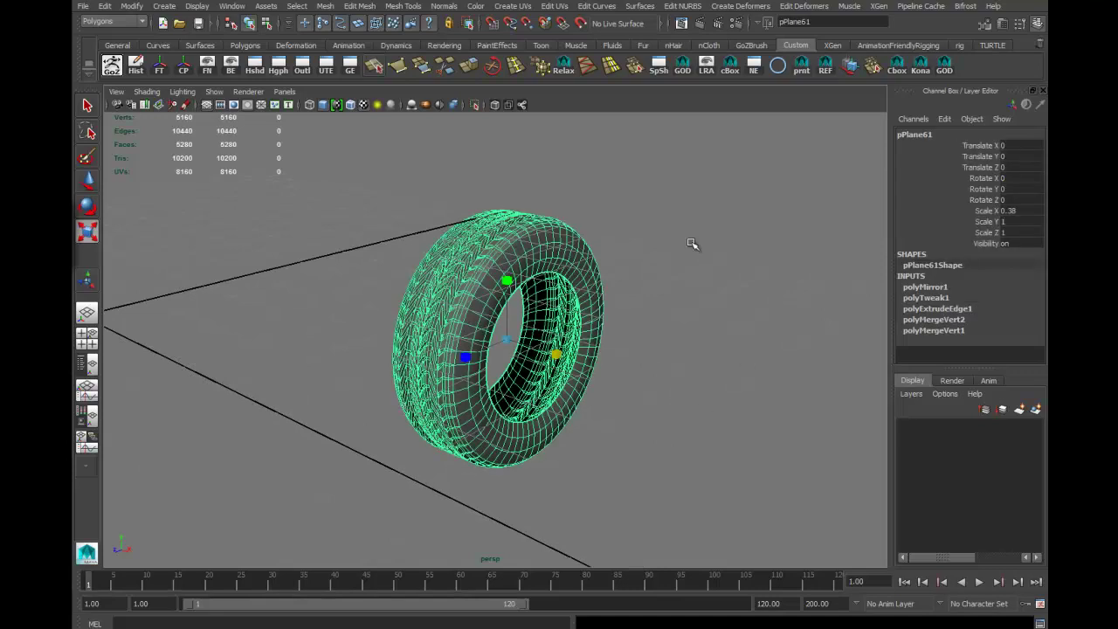